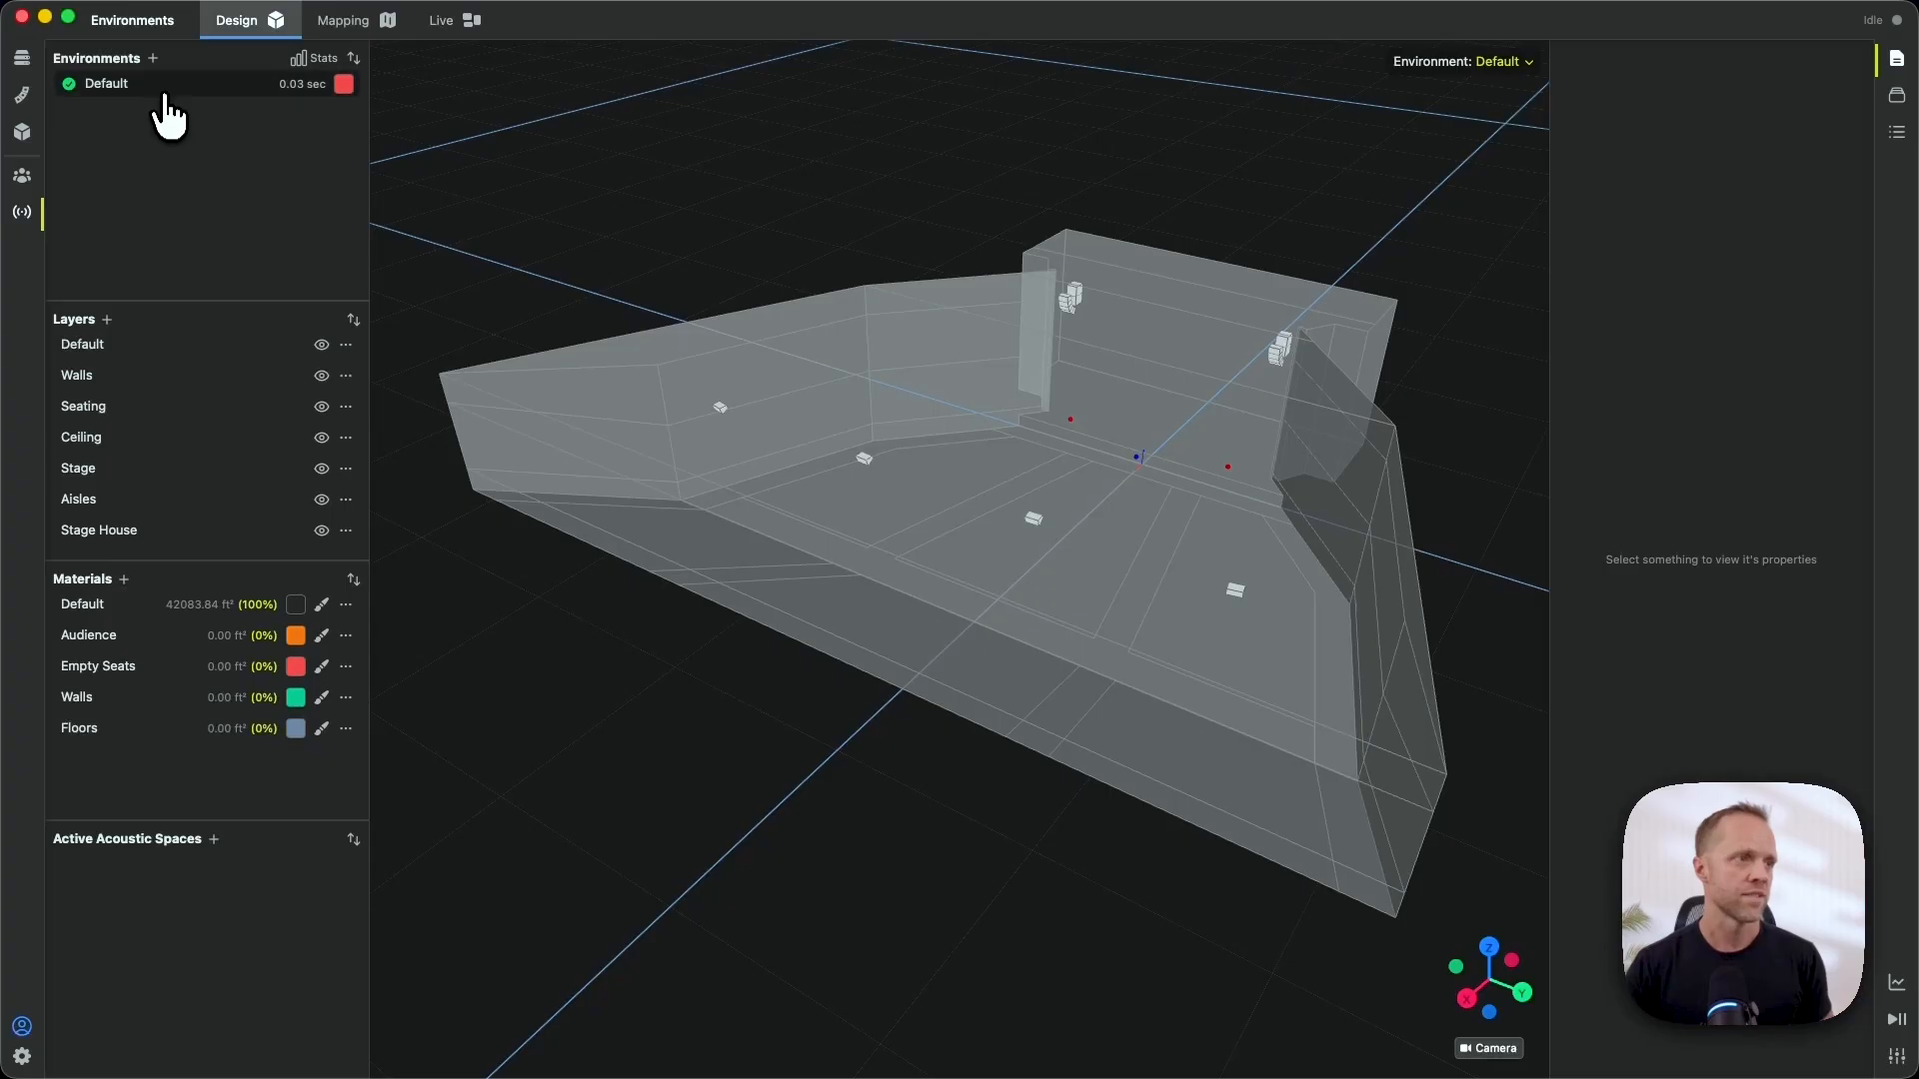
- Show the properties of the New Theater model's Default environment
left_click(167, 94)
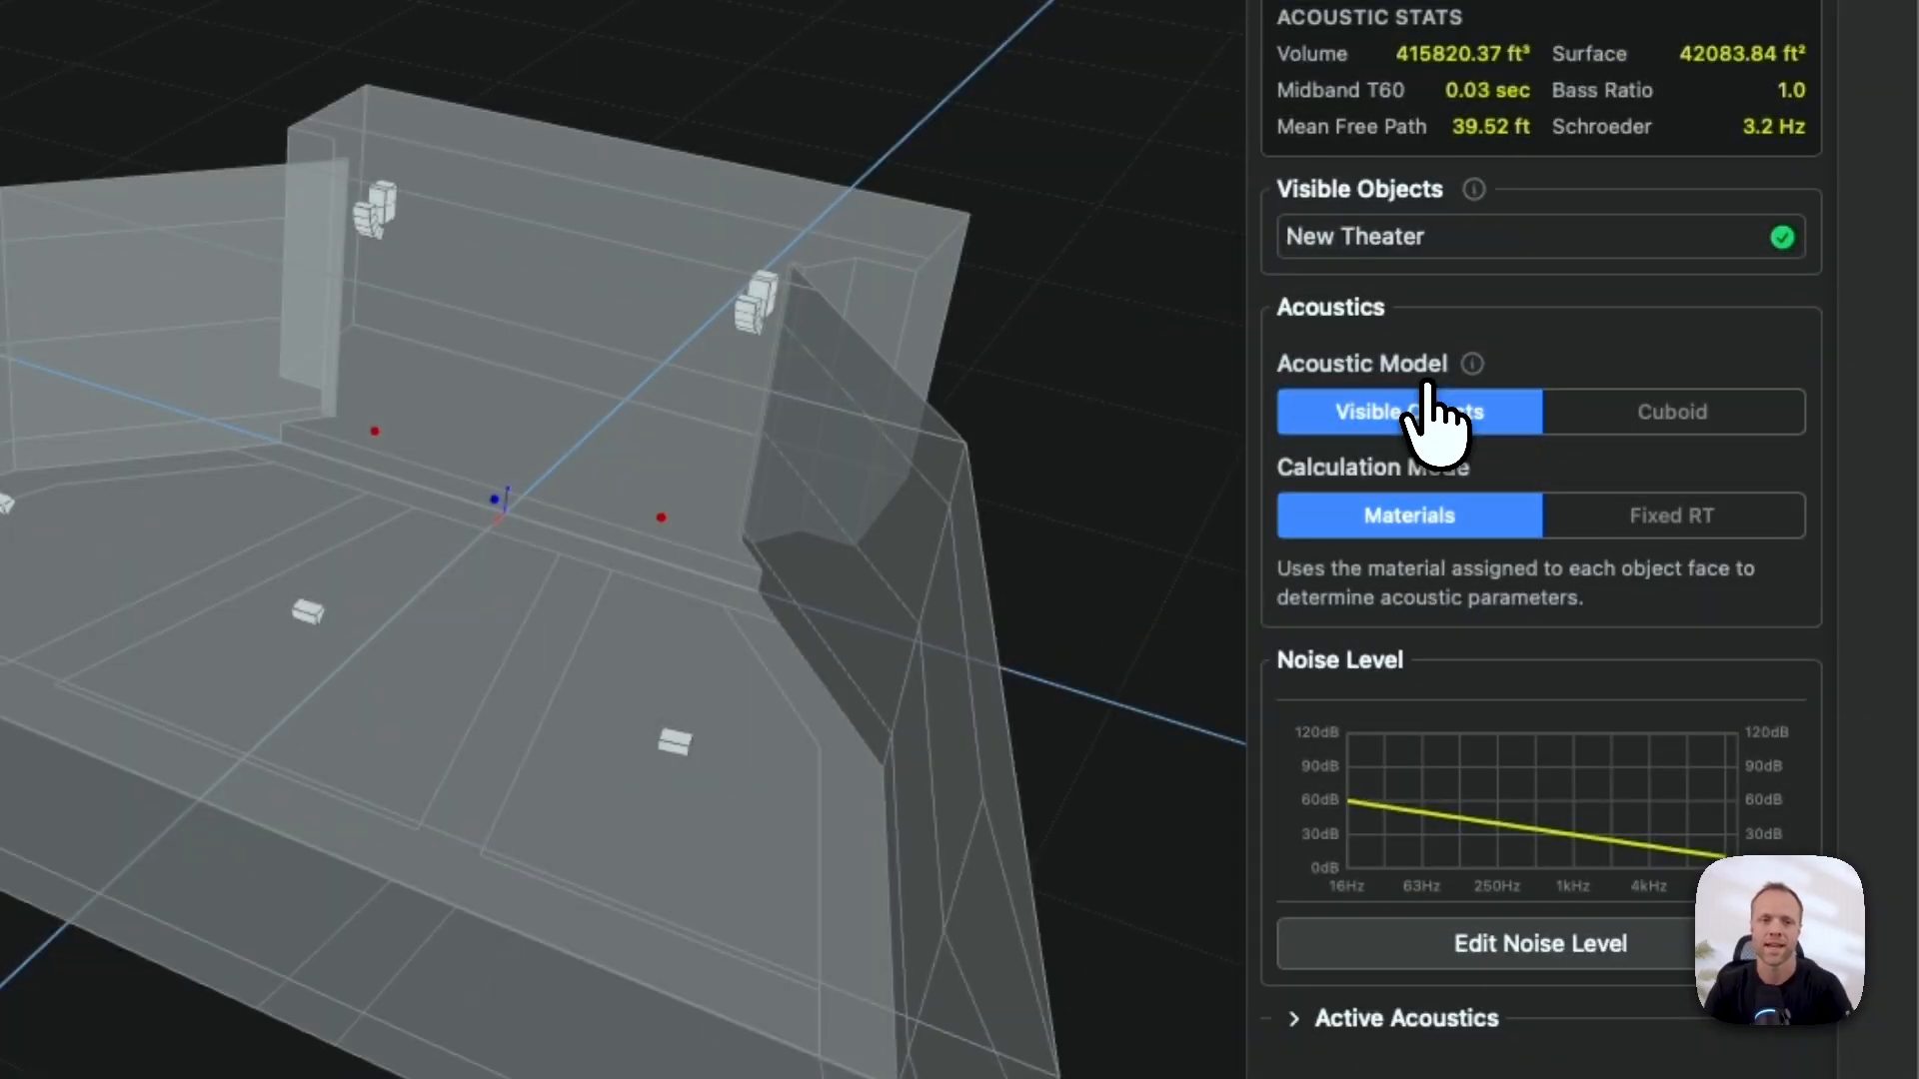
- Set the Default environment's acoustic model to Cuboid (32.81 × 32.81 × 9.84 ft)
left_click(1652, 410)
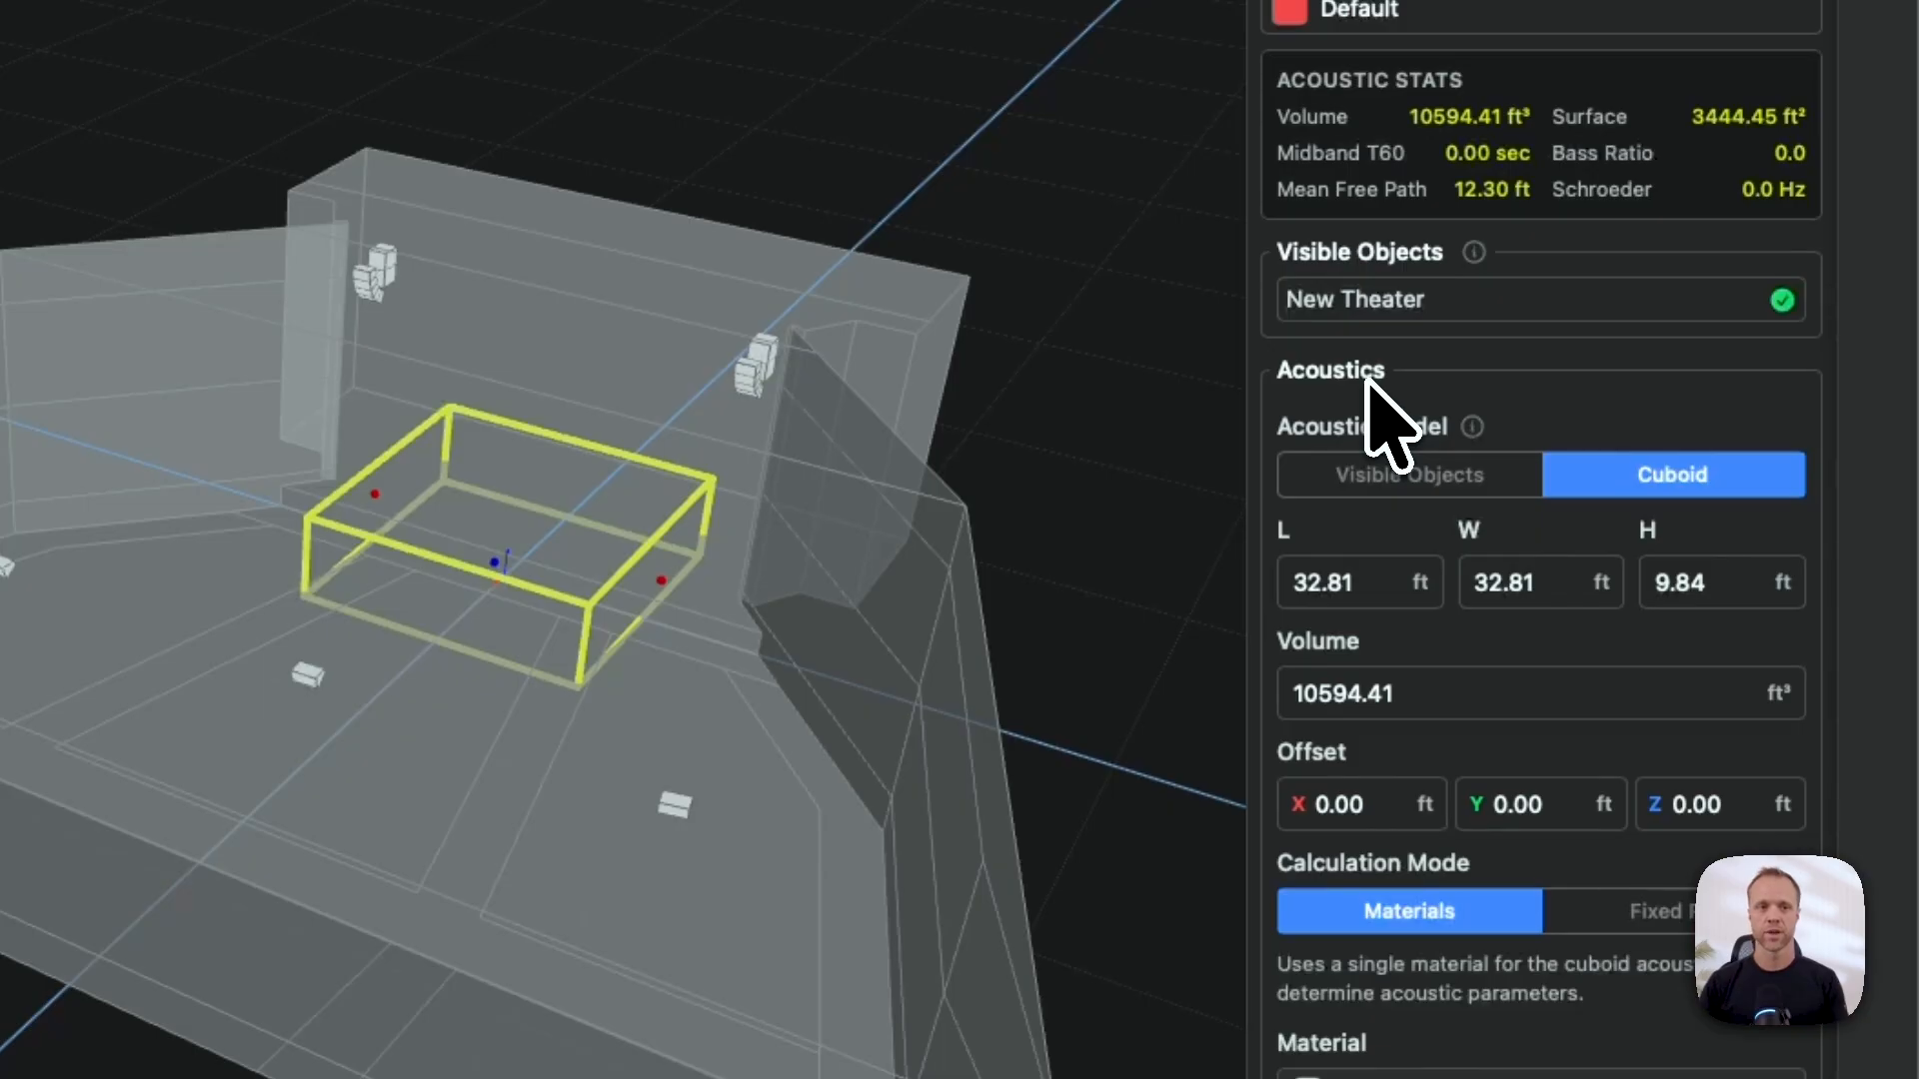
- Use the Visible Objects acoustic model with Fixed RT calculation at a flat 1.00 s
left_click(1407, 475)
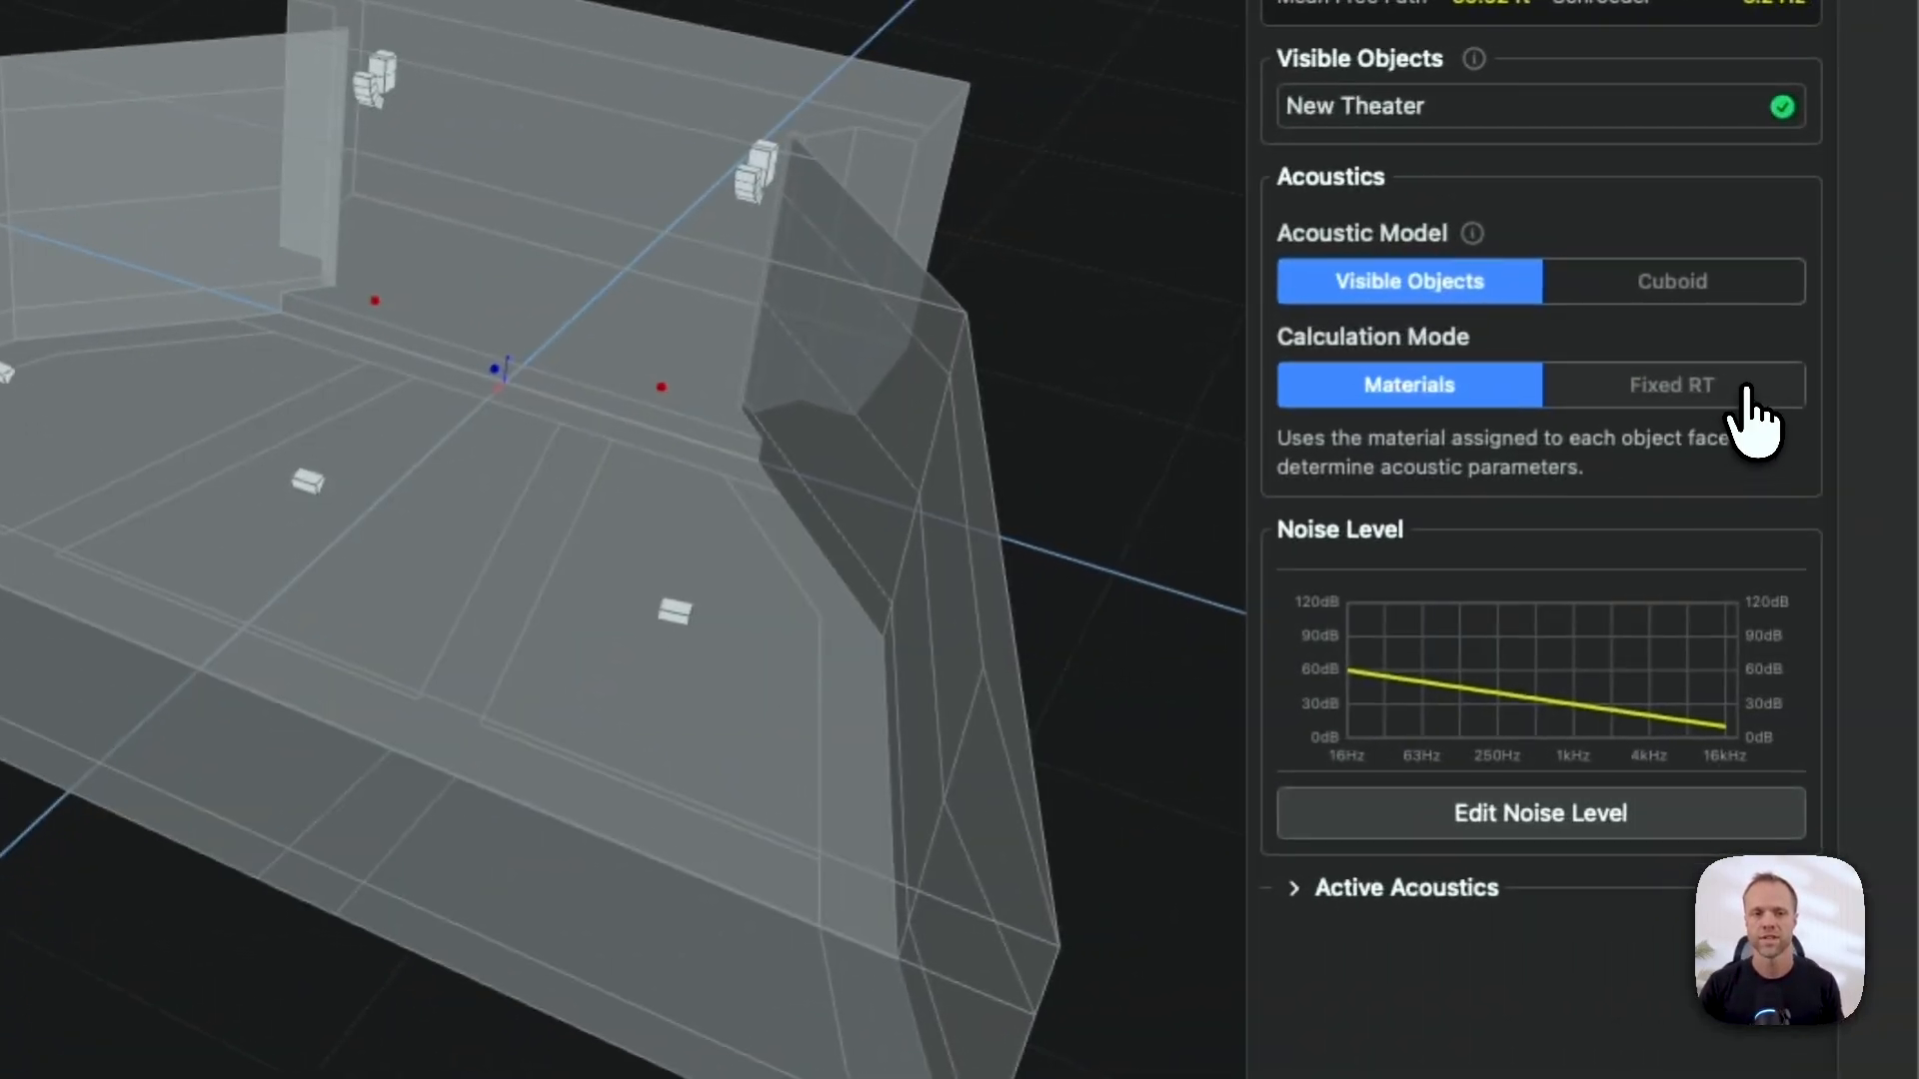
left_click(1632, 392)
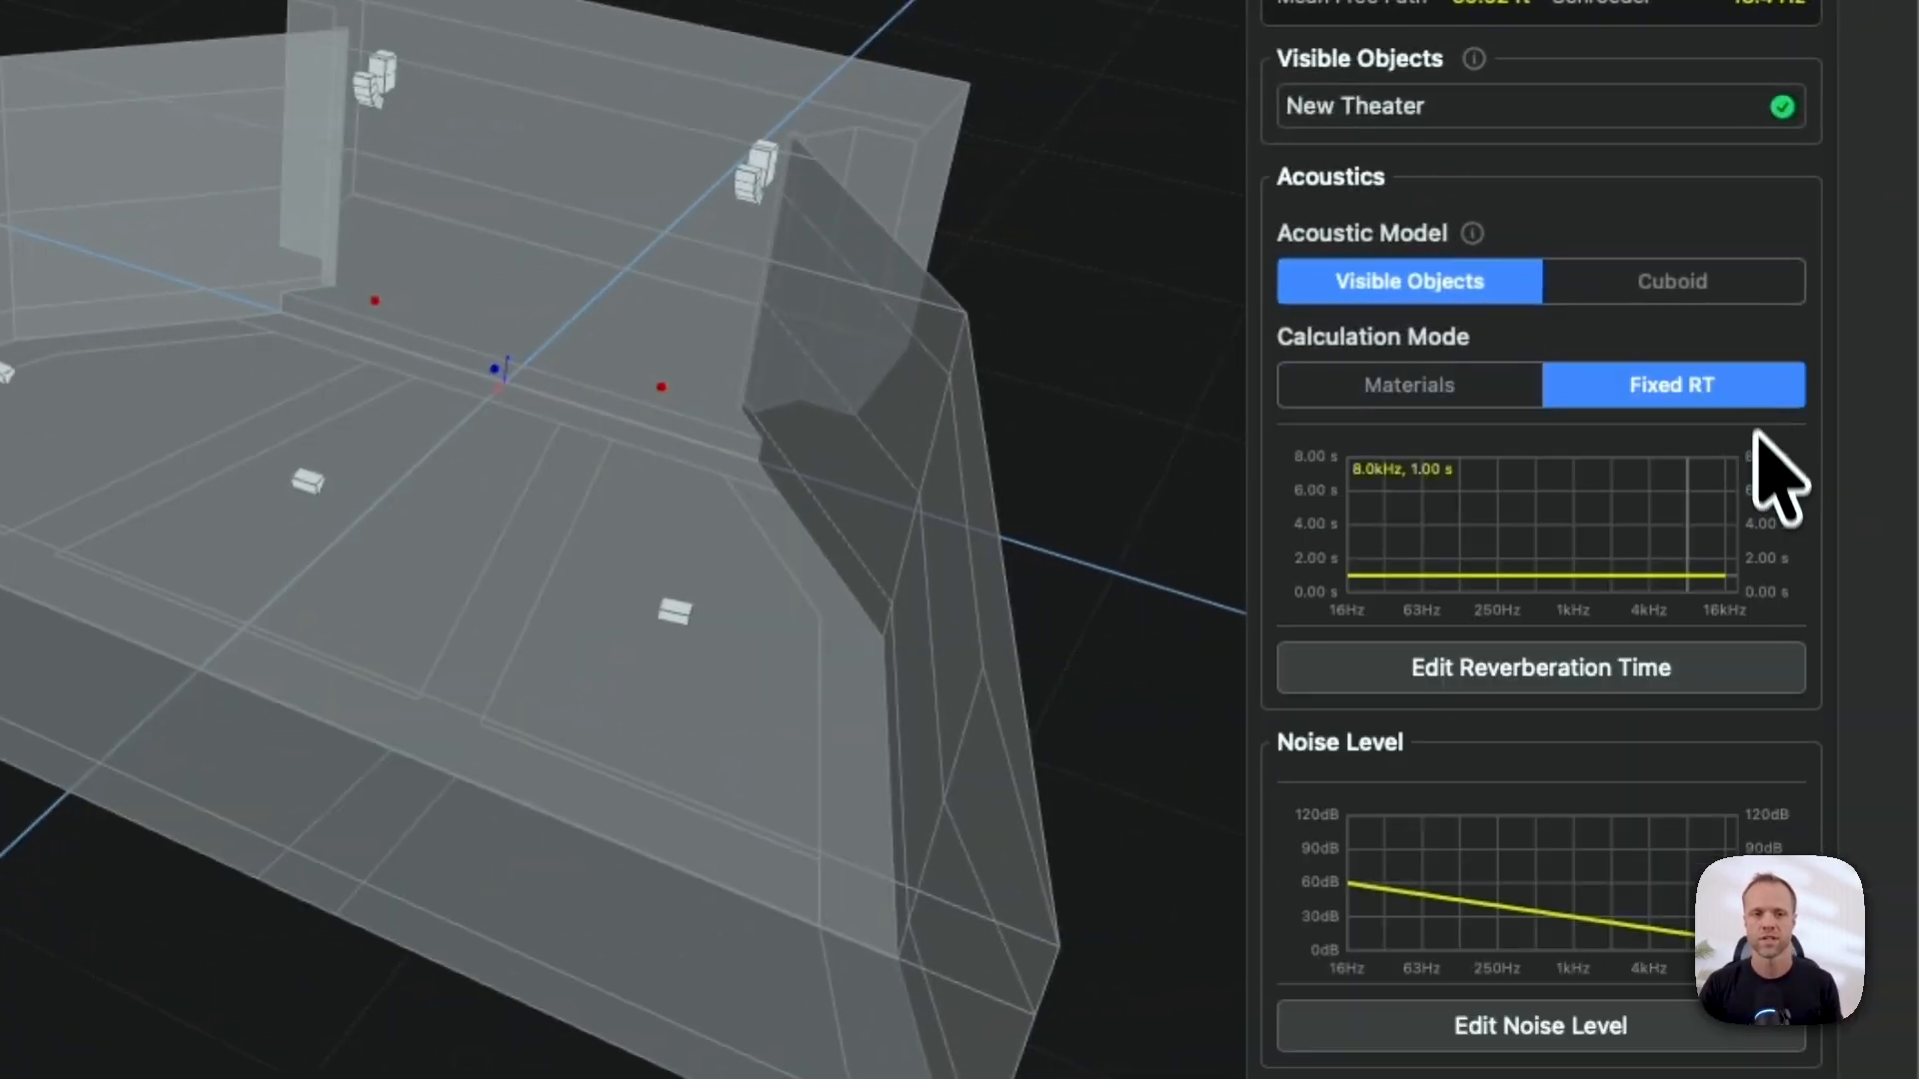
- Review the reverberation time curve and presets unchanged, then set calculation mode to Materials
left_click(1473, 670)
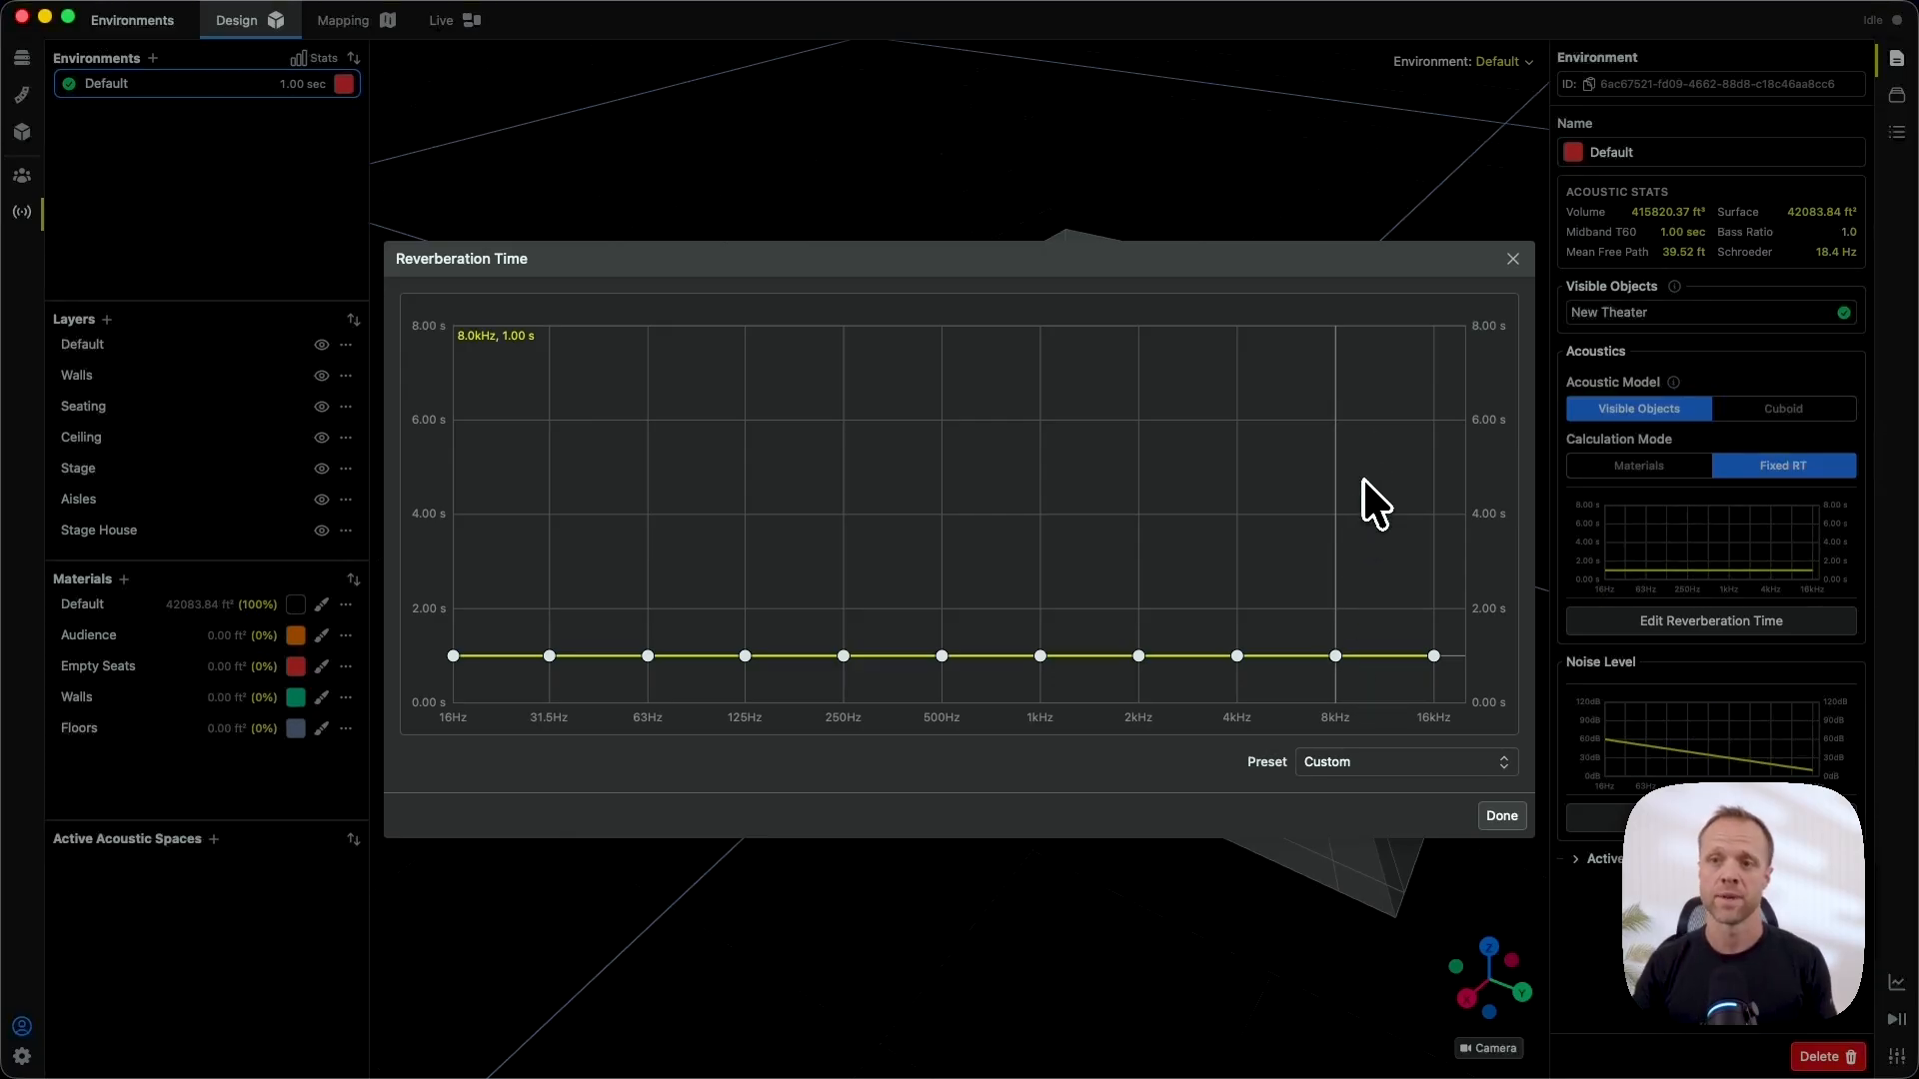
left_click(1367, 764)
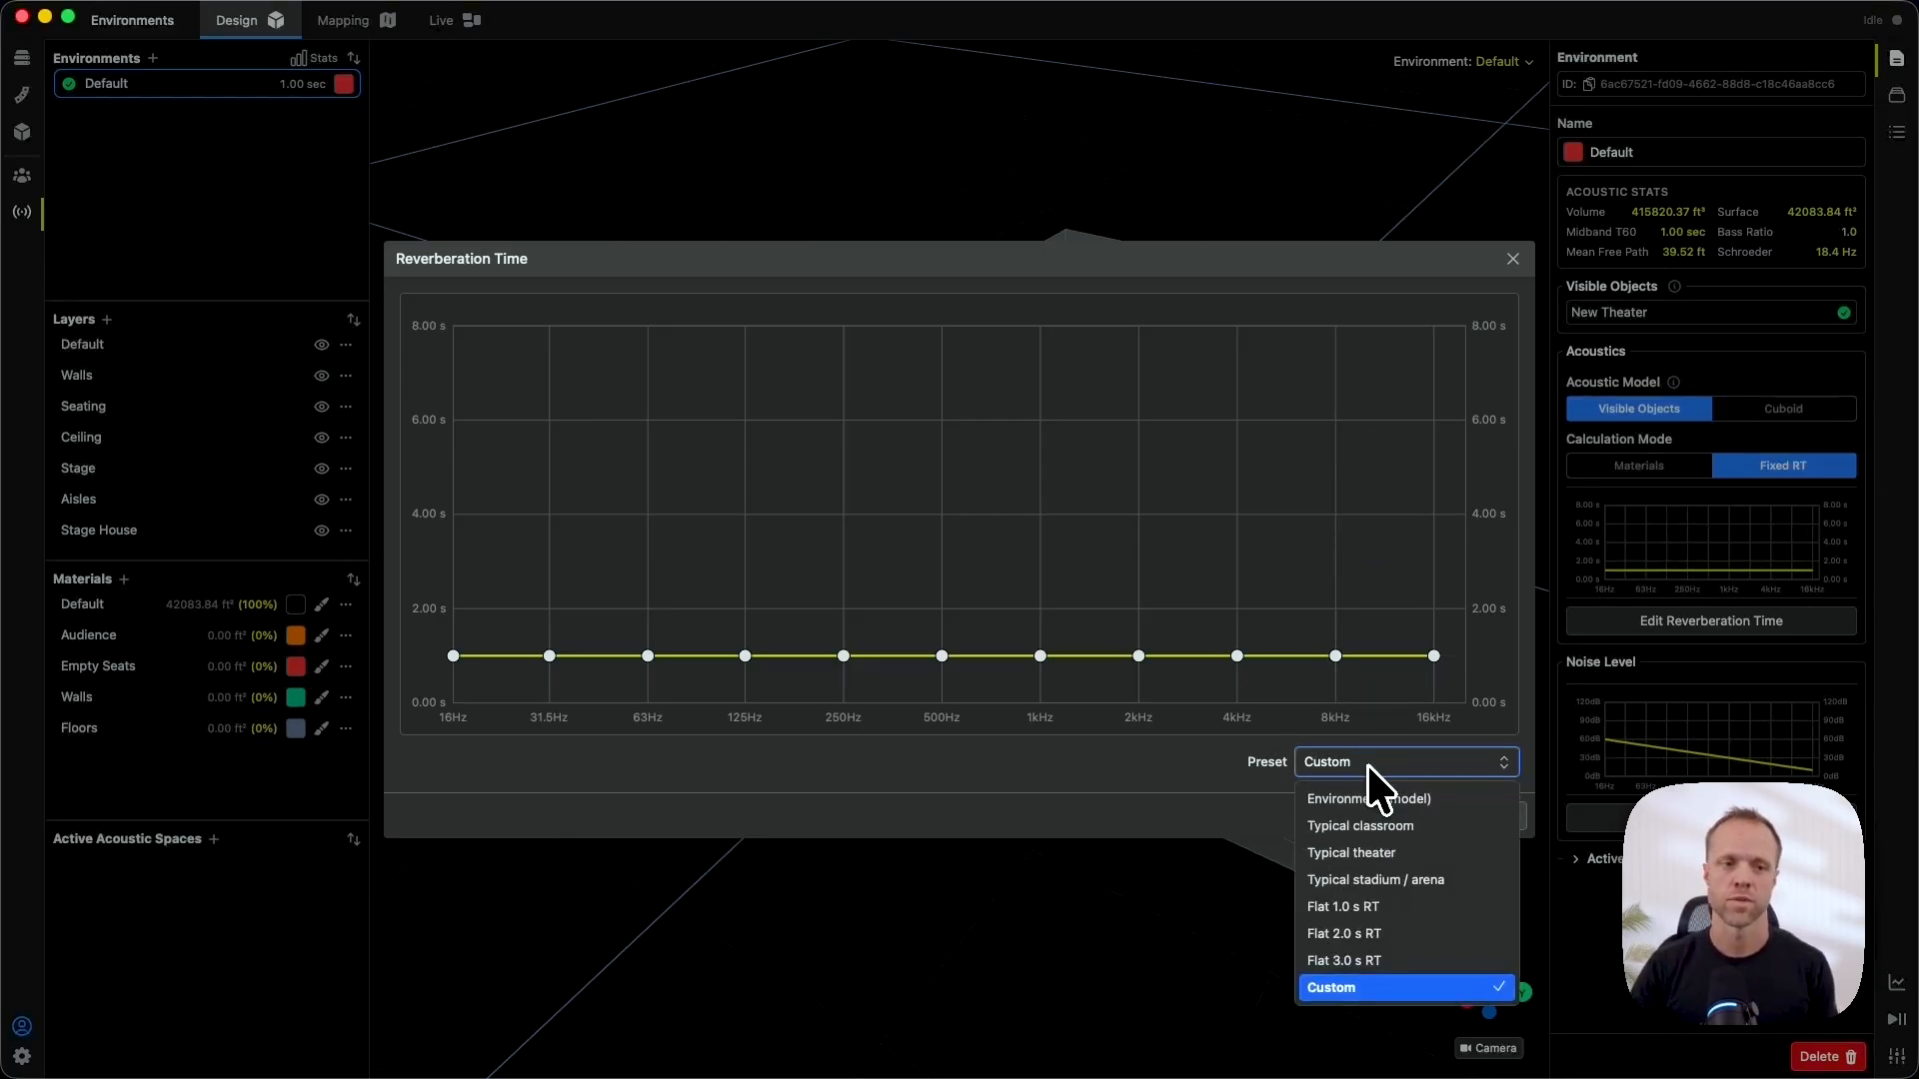
left_click(1235, 797)
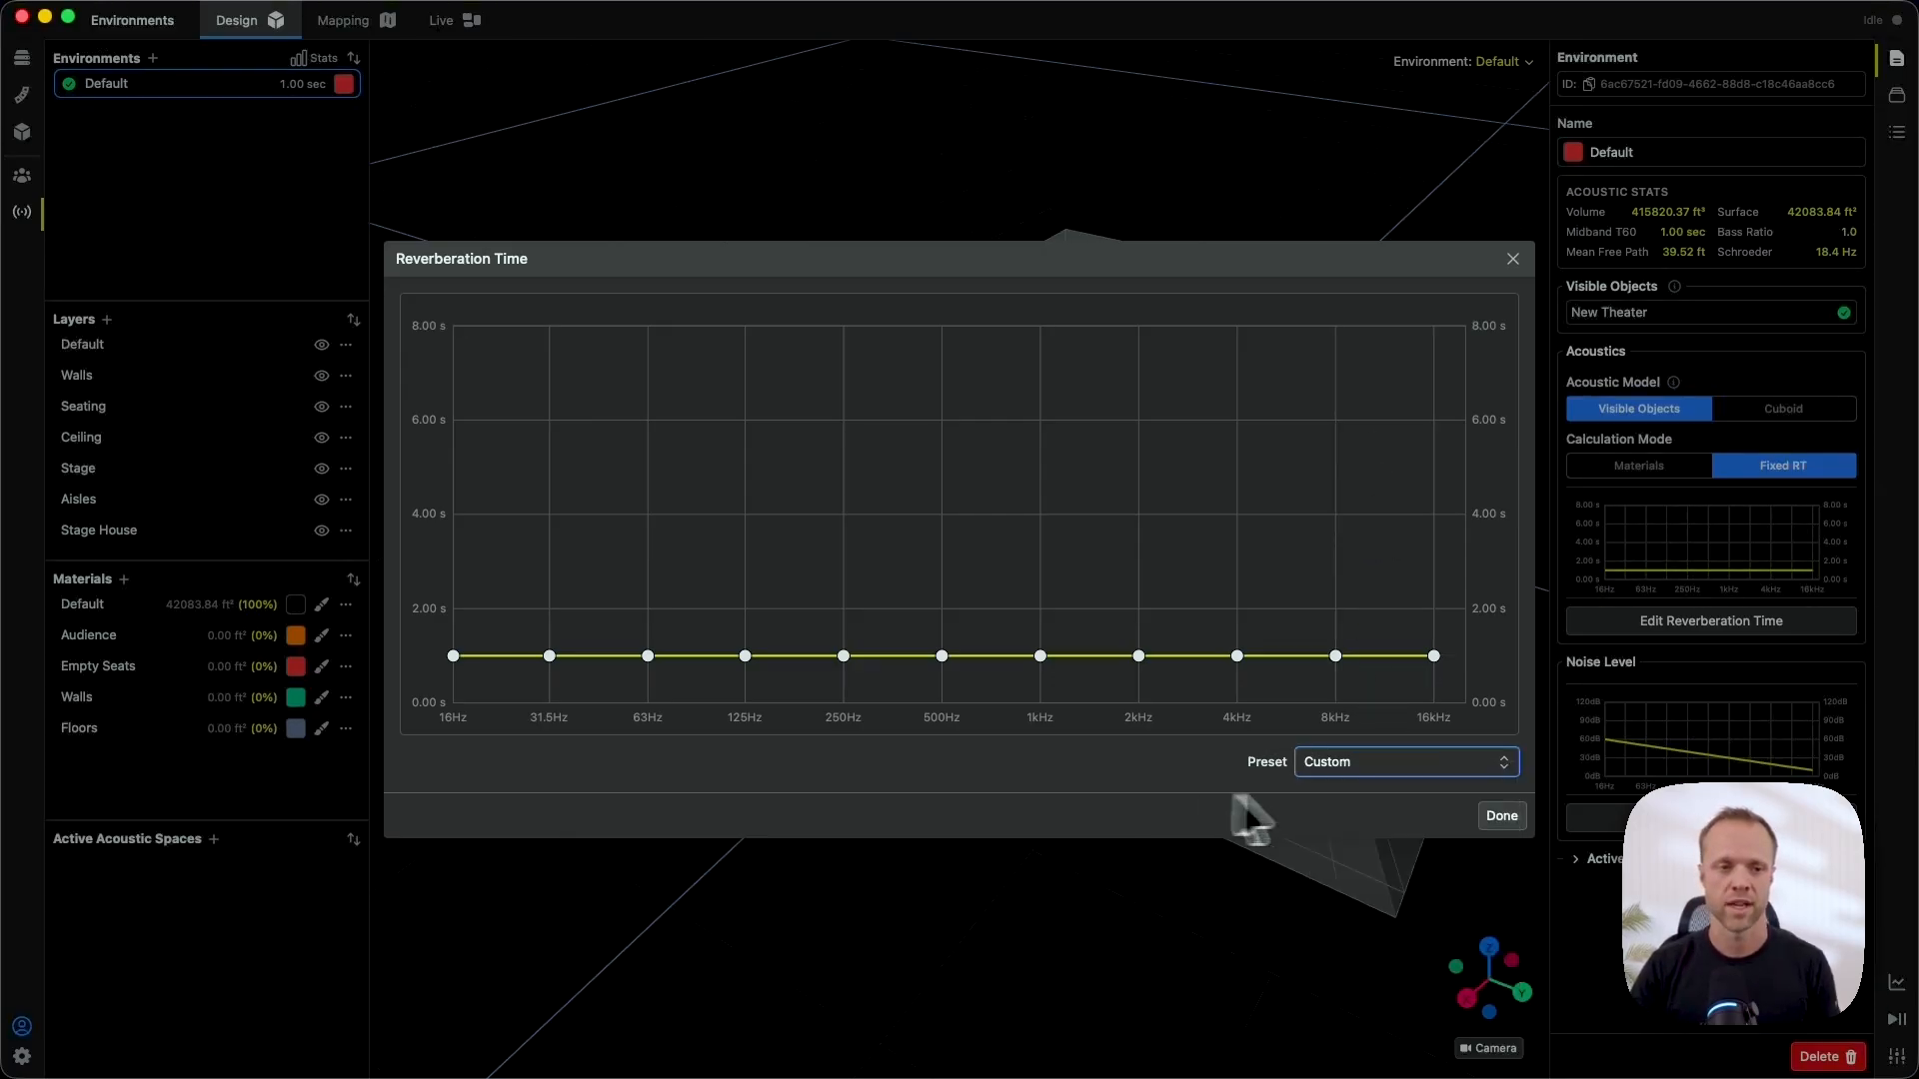
left_click(1502, 815)
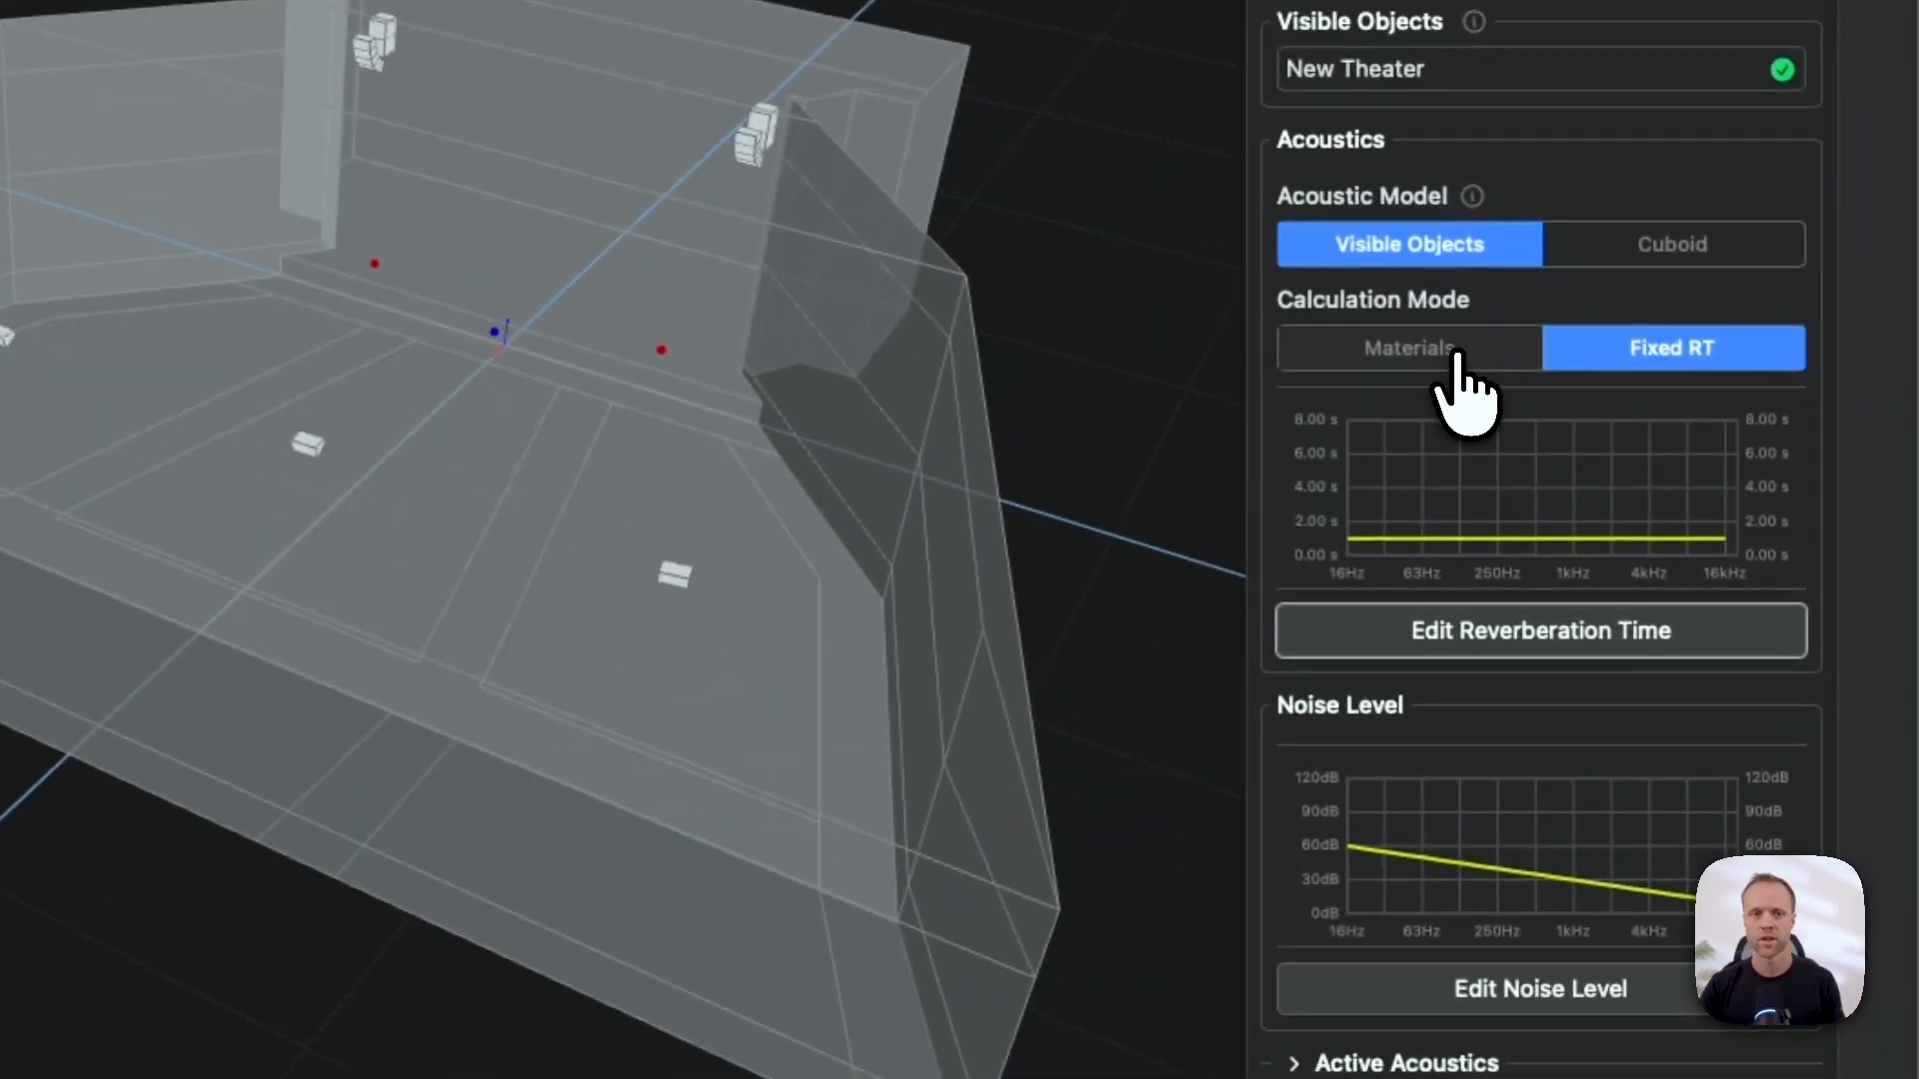
left_click(1455, 352)
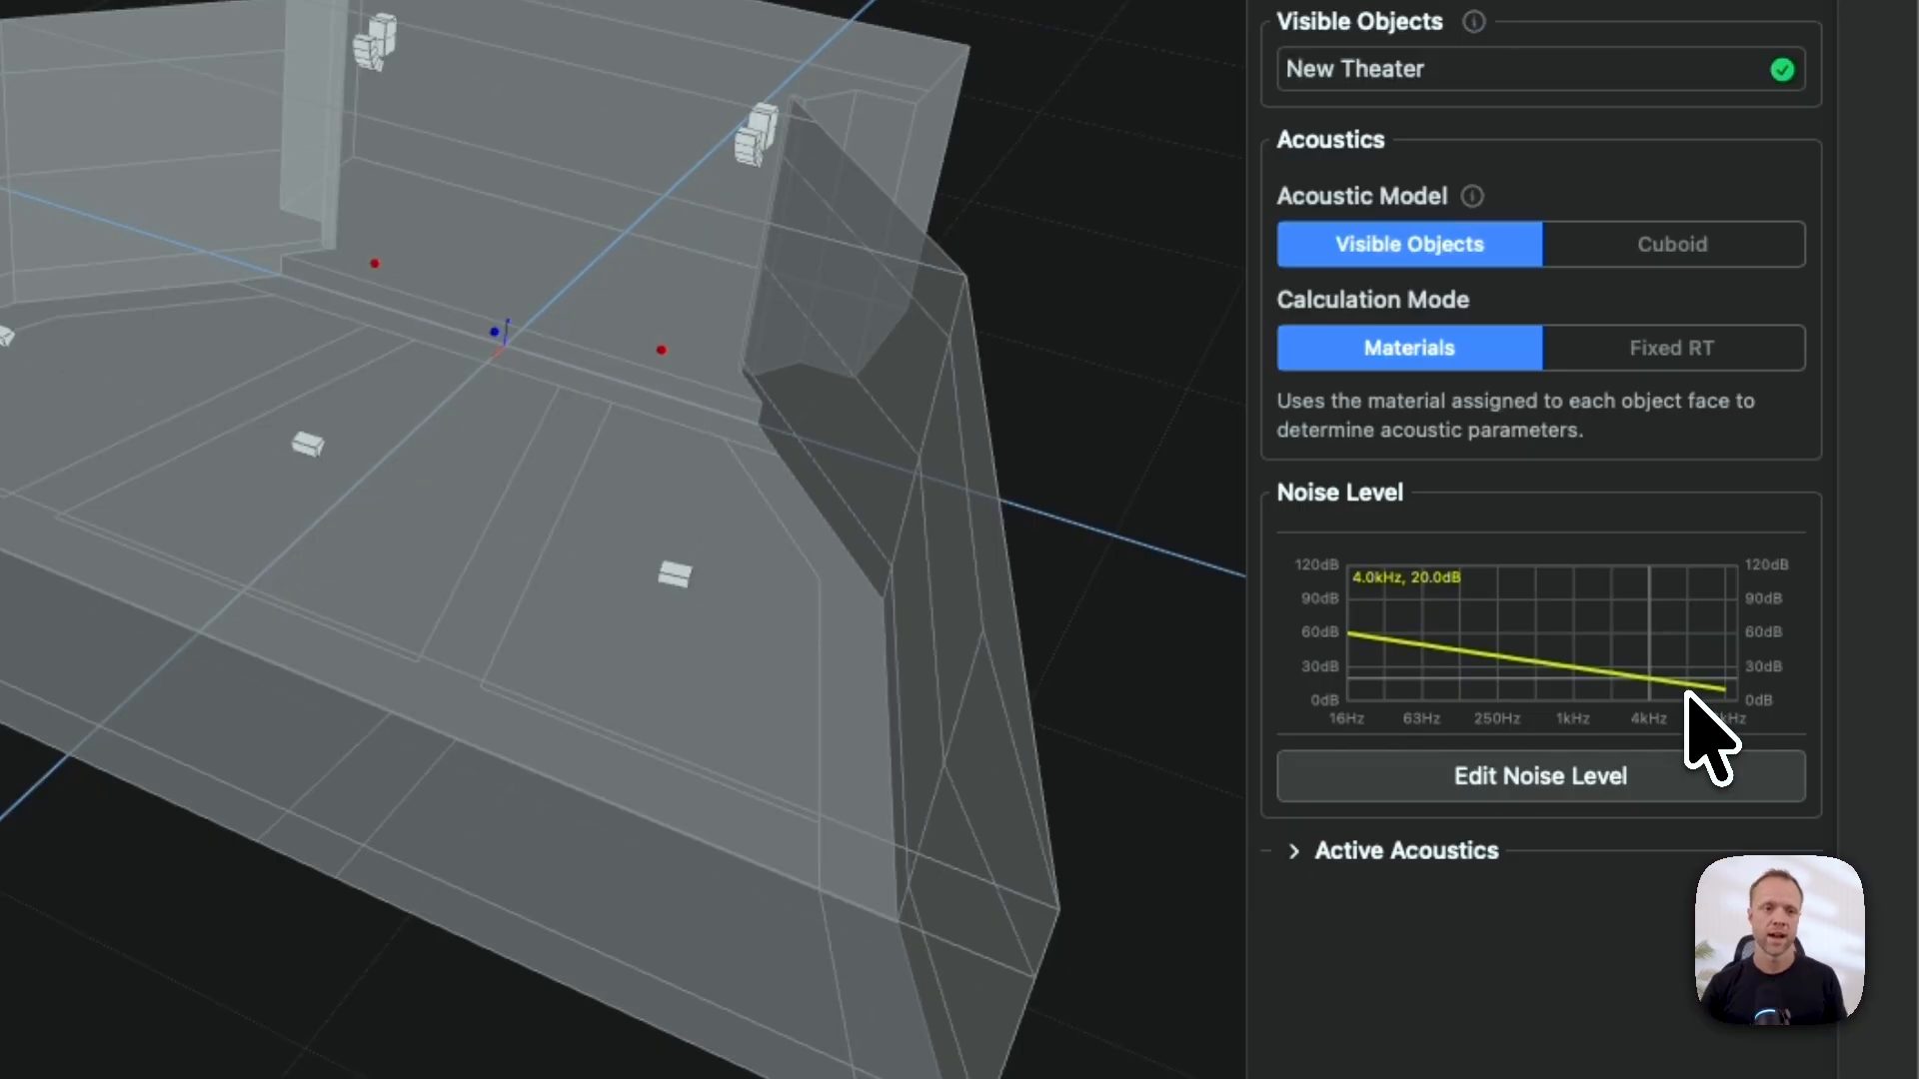
left_click(1589, 779)
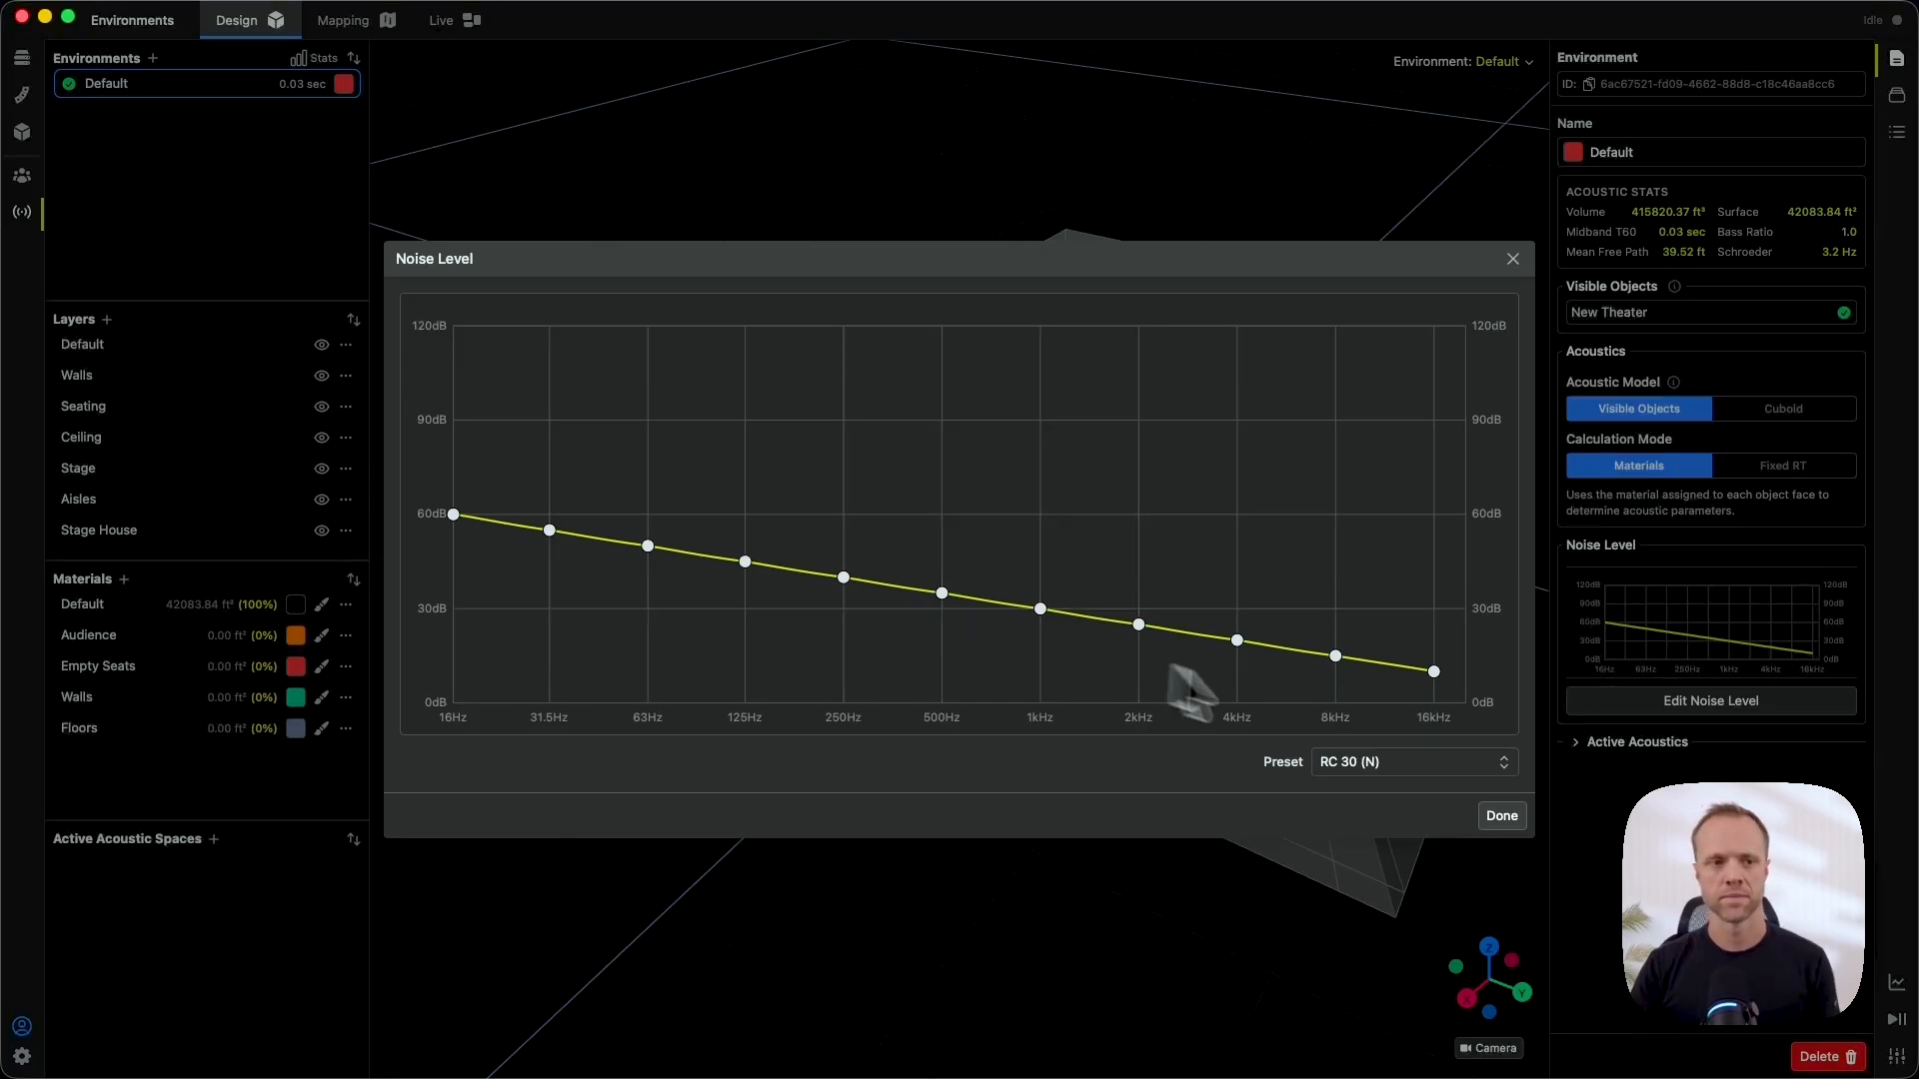
left_click(1501, 816)
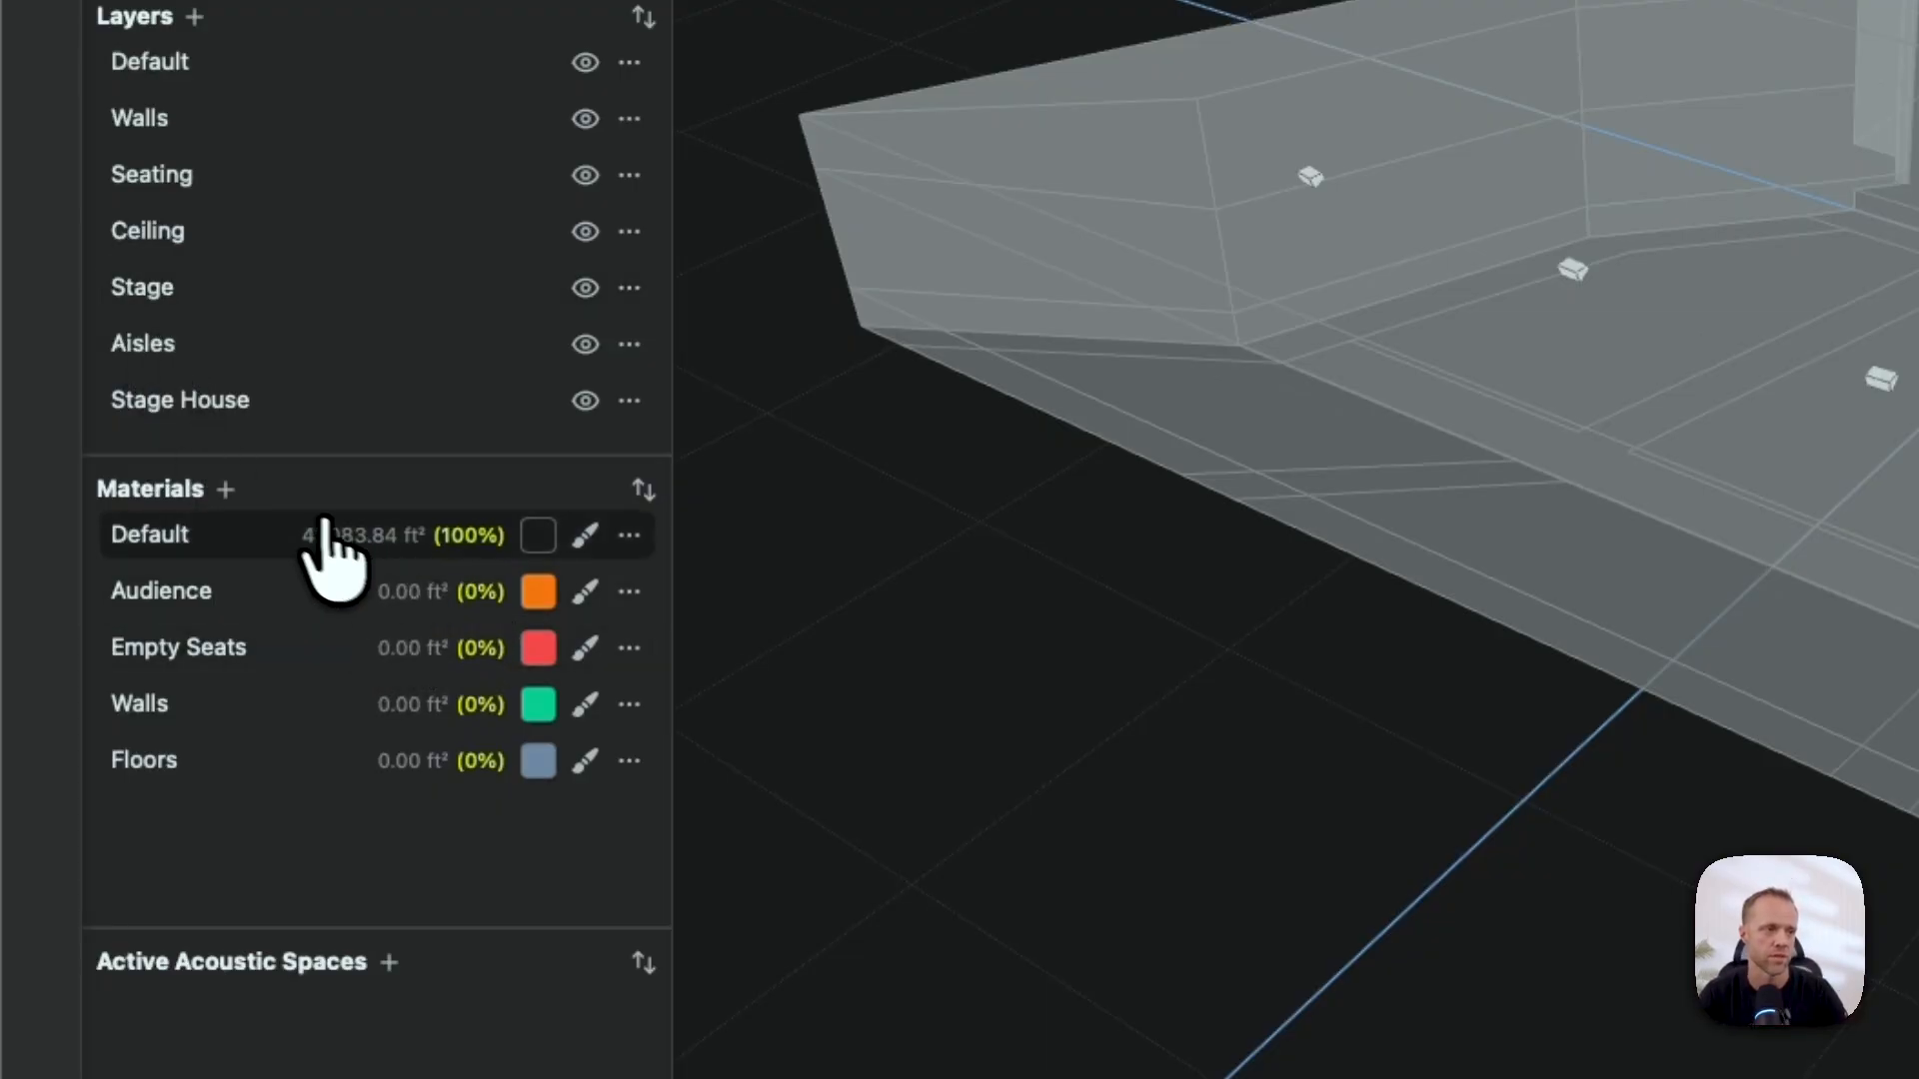
- Browse the material library without adding anything, then show the Walls material's properties
left_click(226, 490)
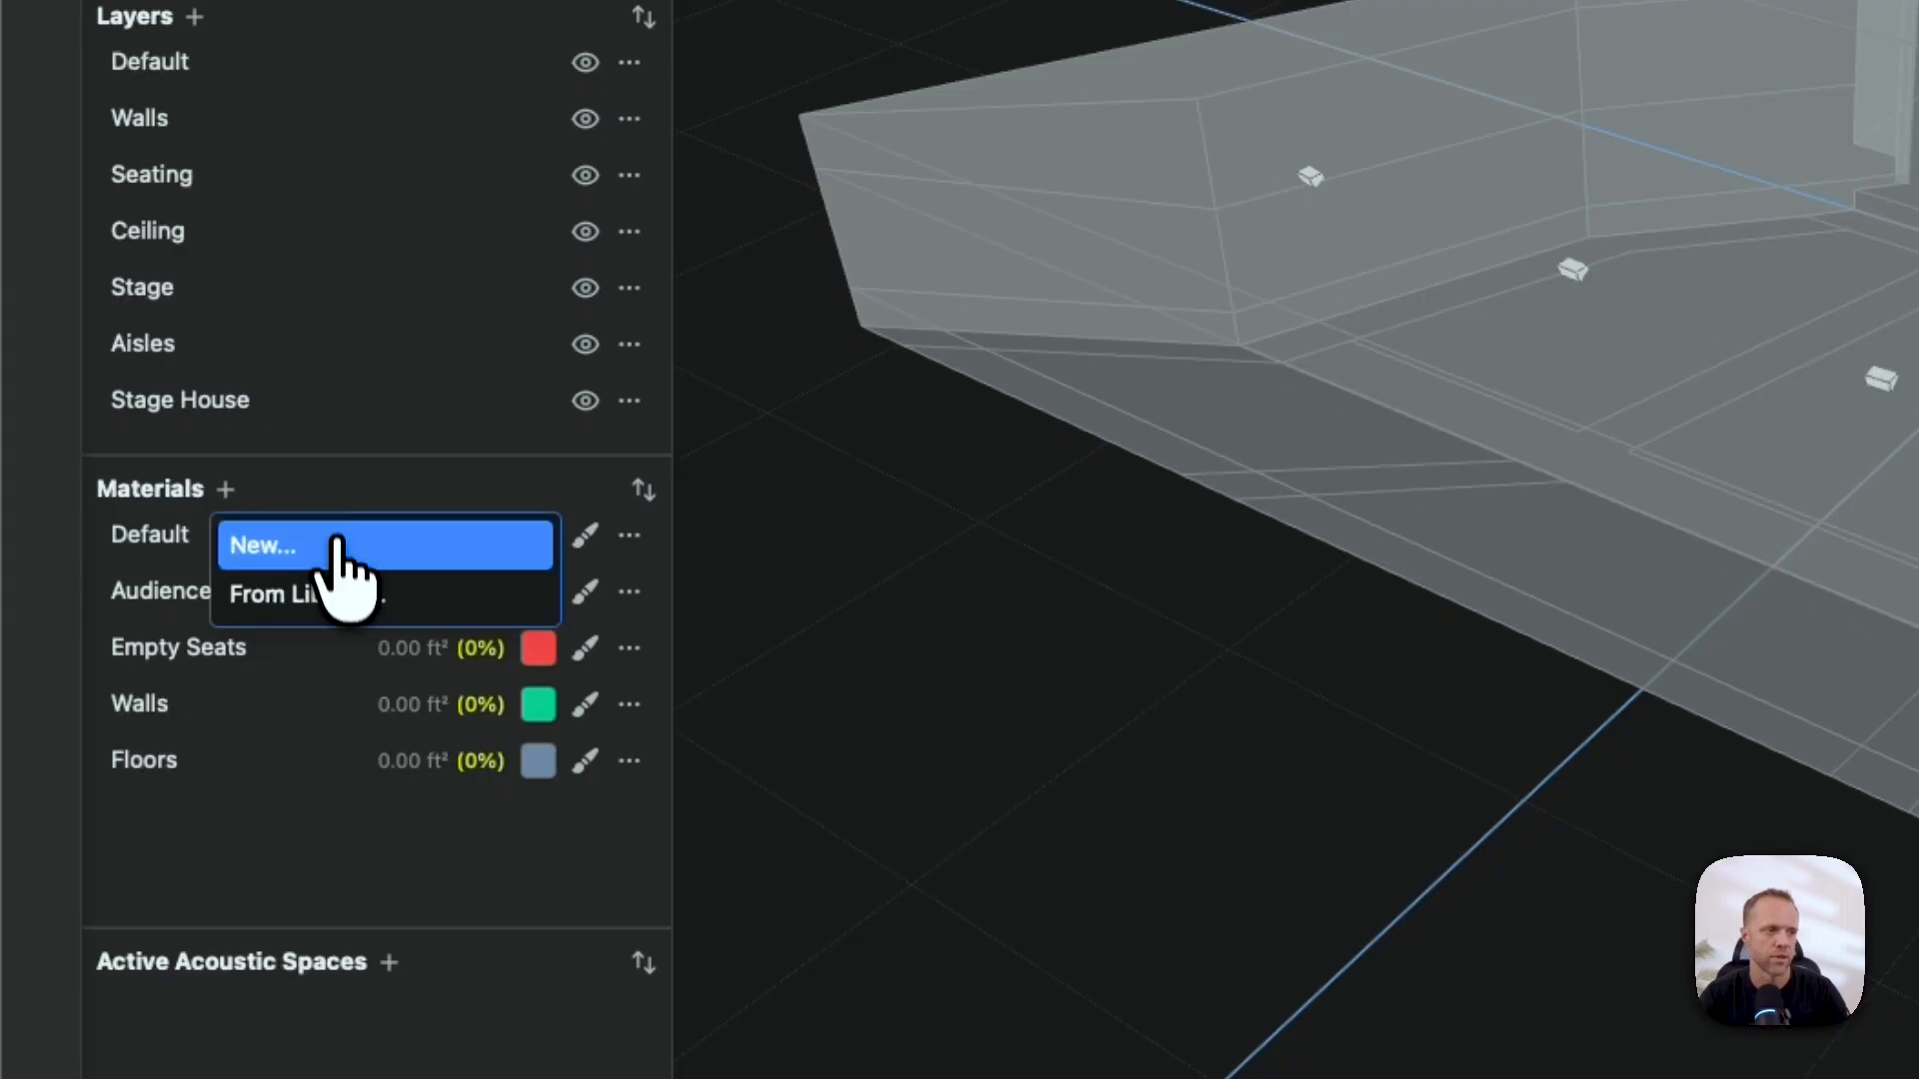
left_click(325, 597)
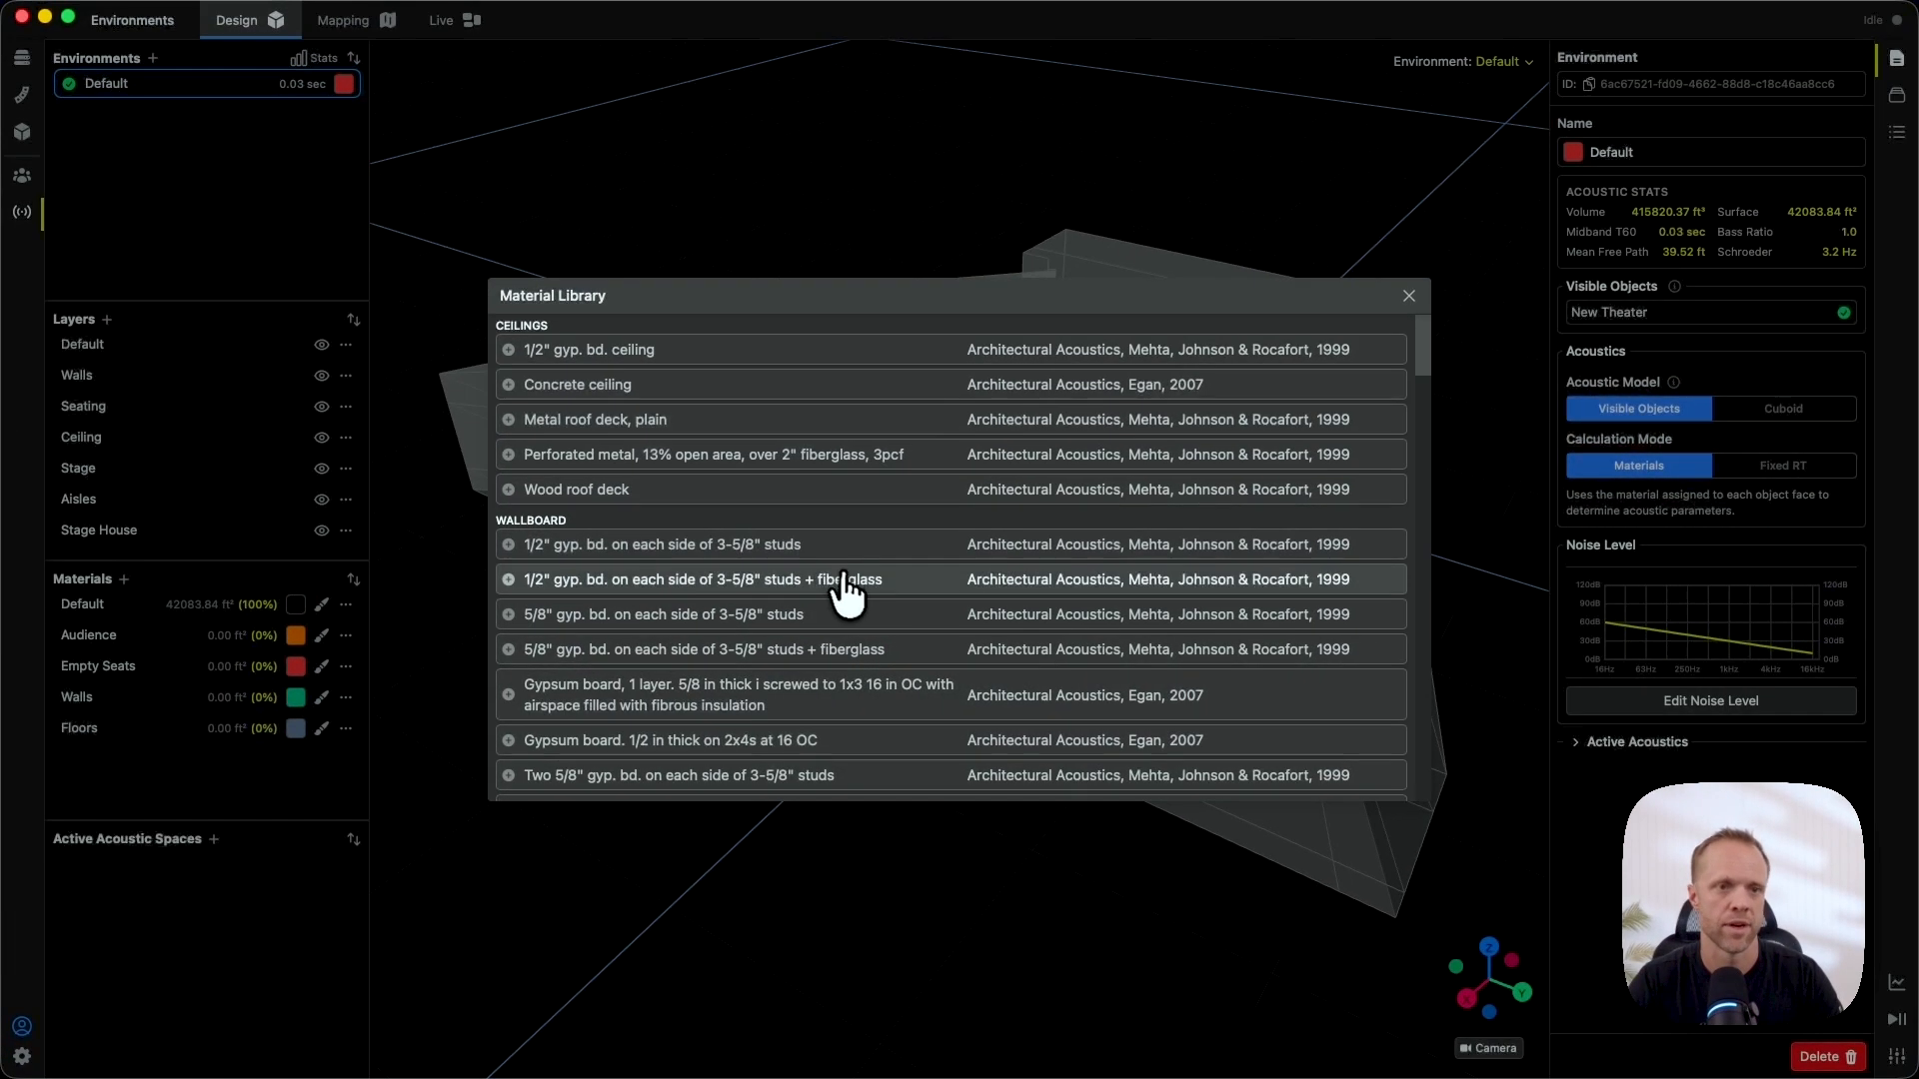
scroll(848, 594, "down", 15)
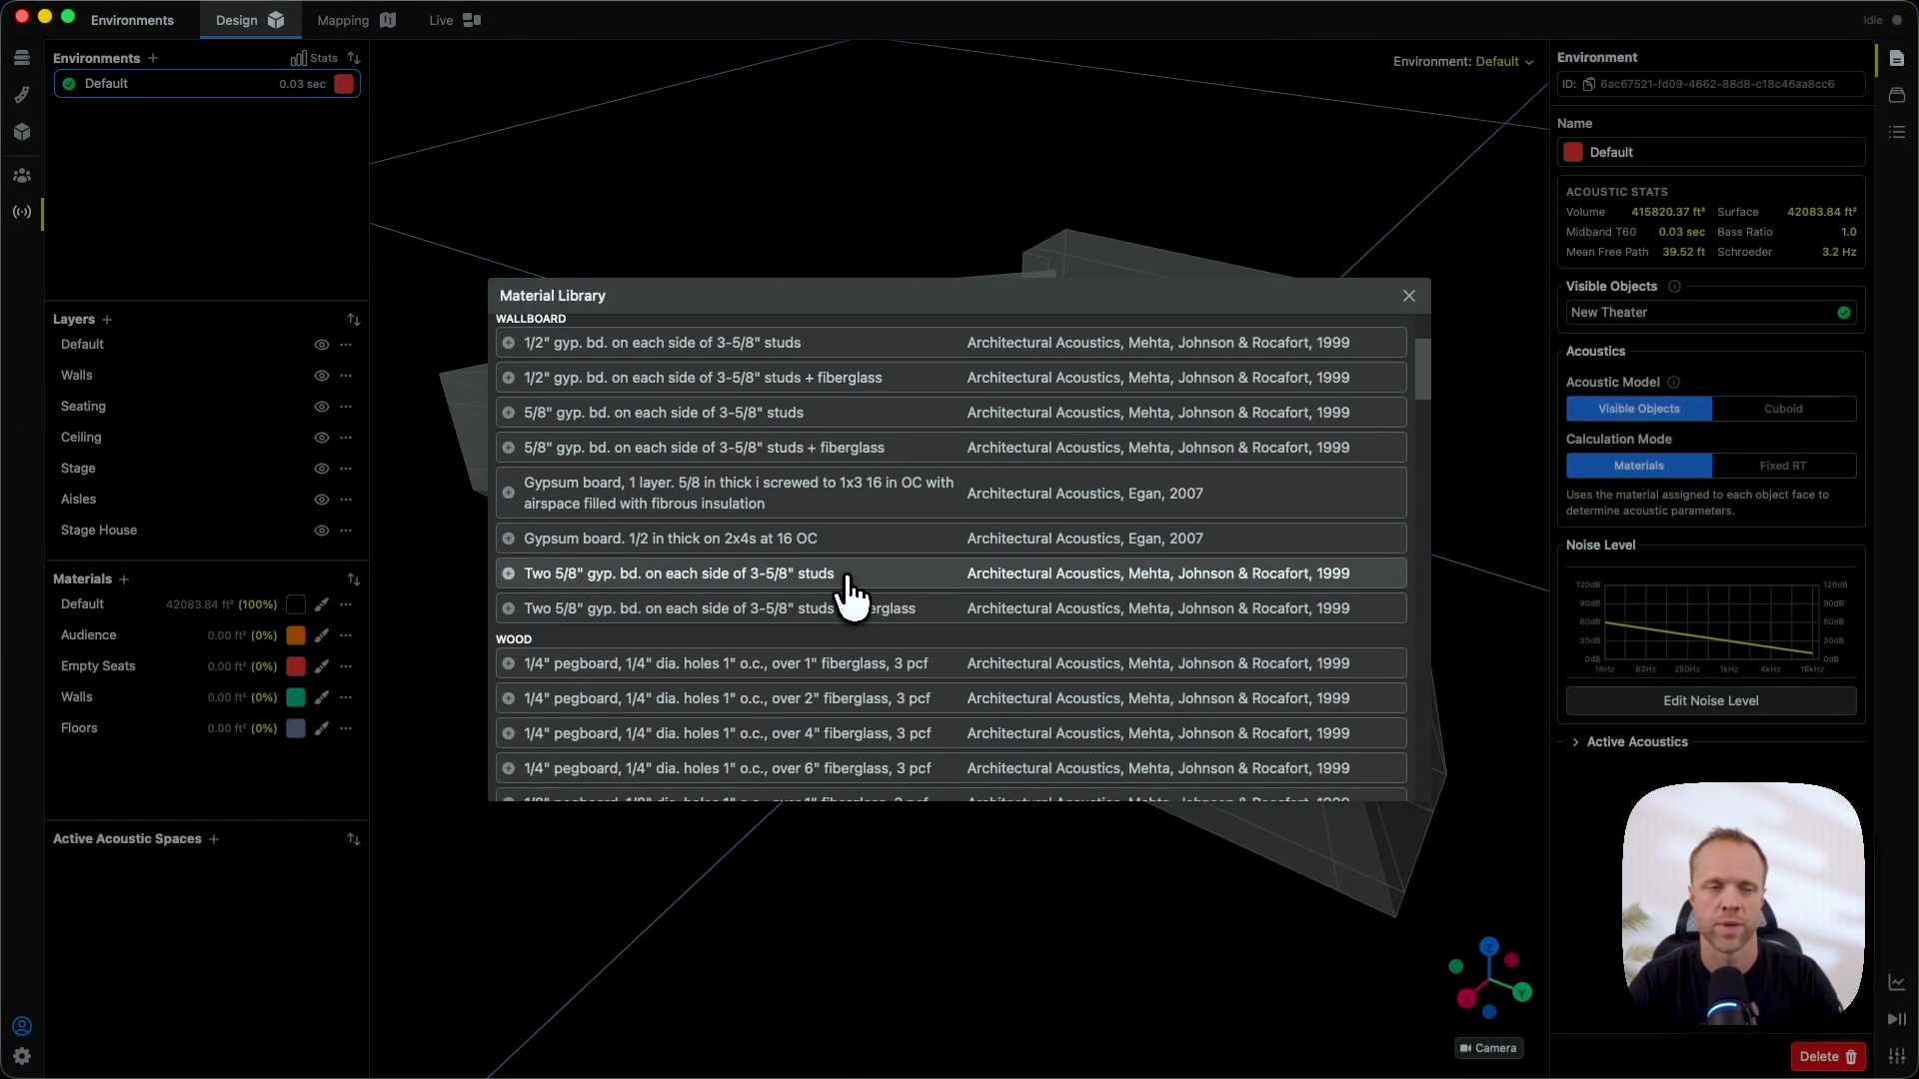
scroll(852, 592, "down", 5)
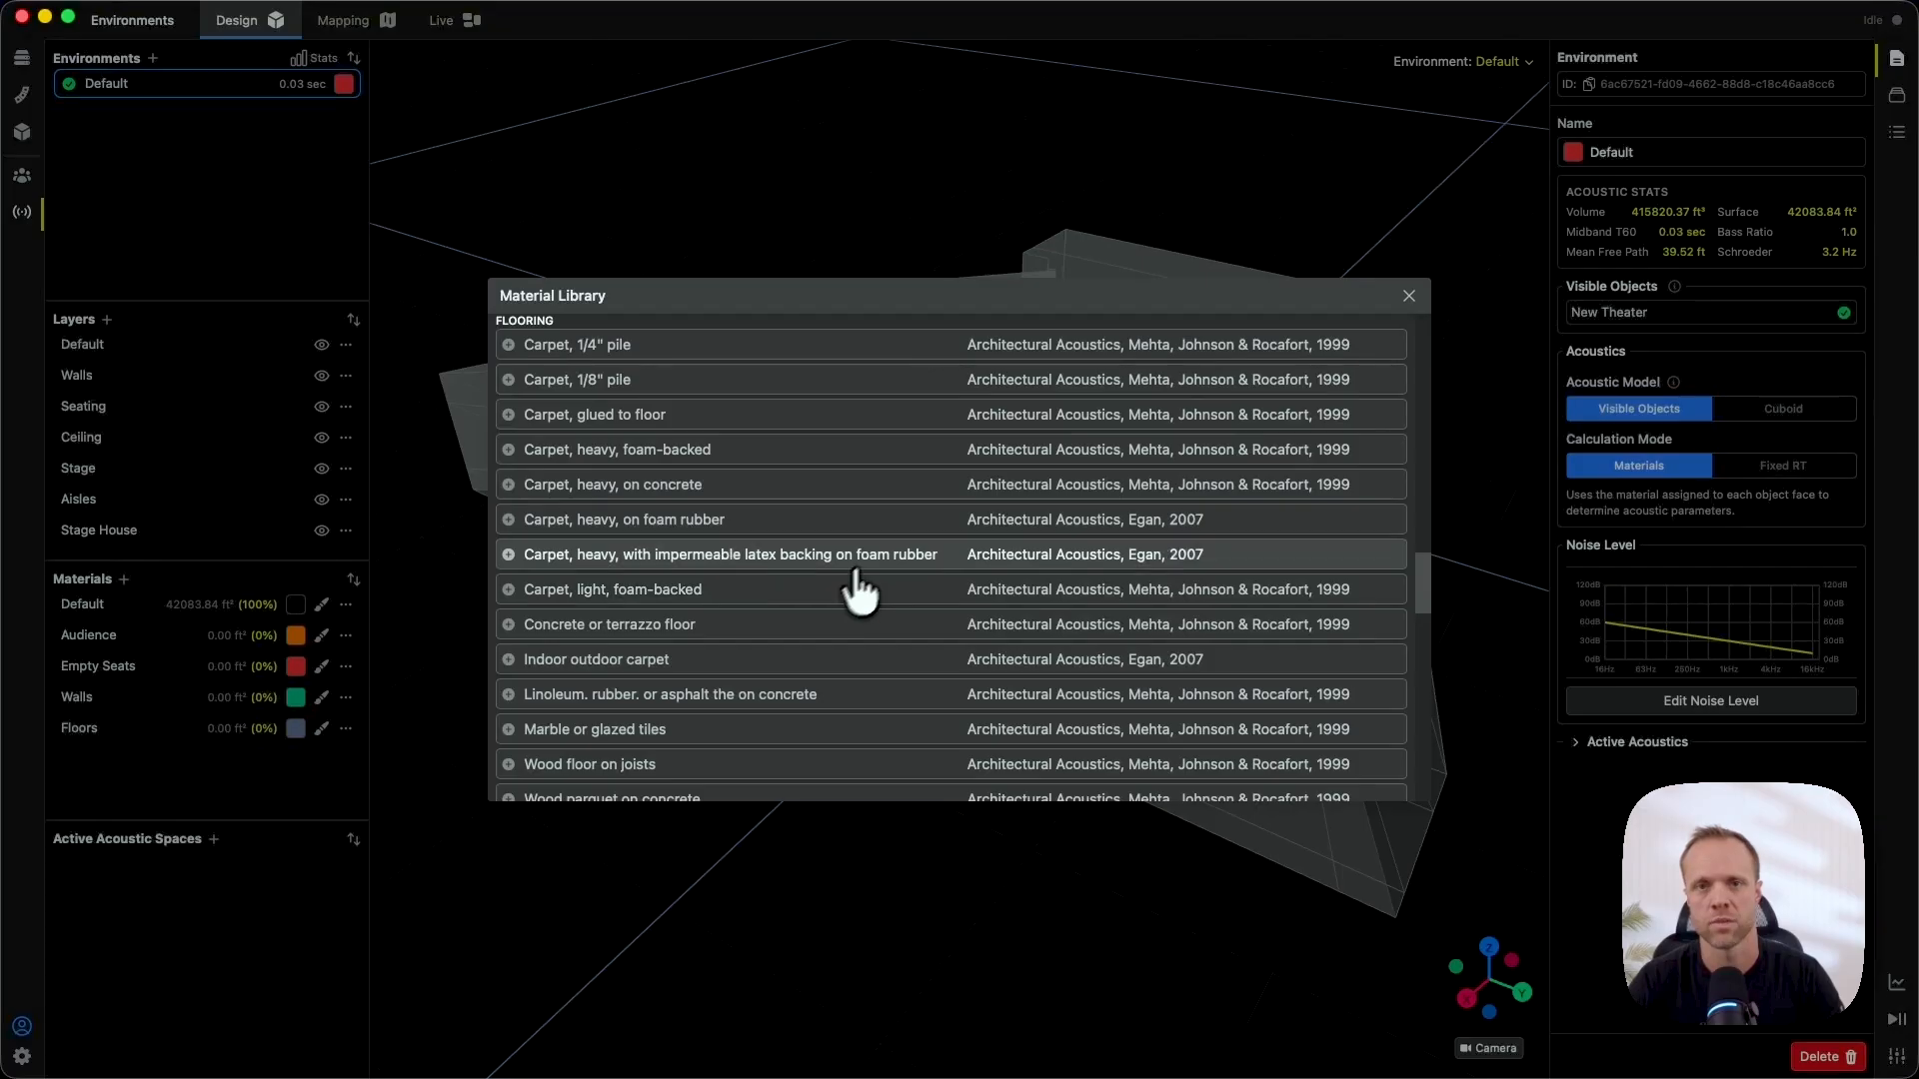
left_click(1409, 298)
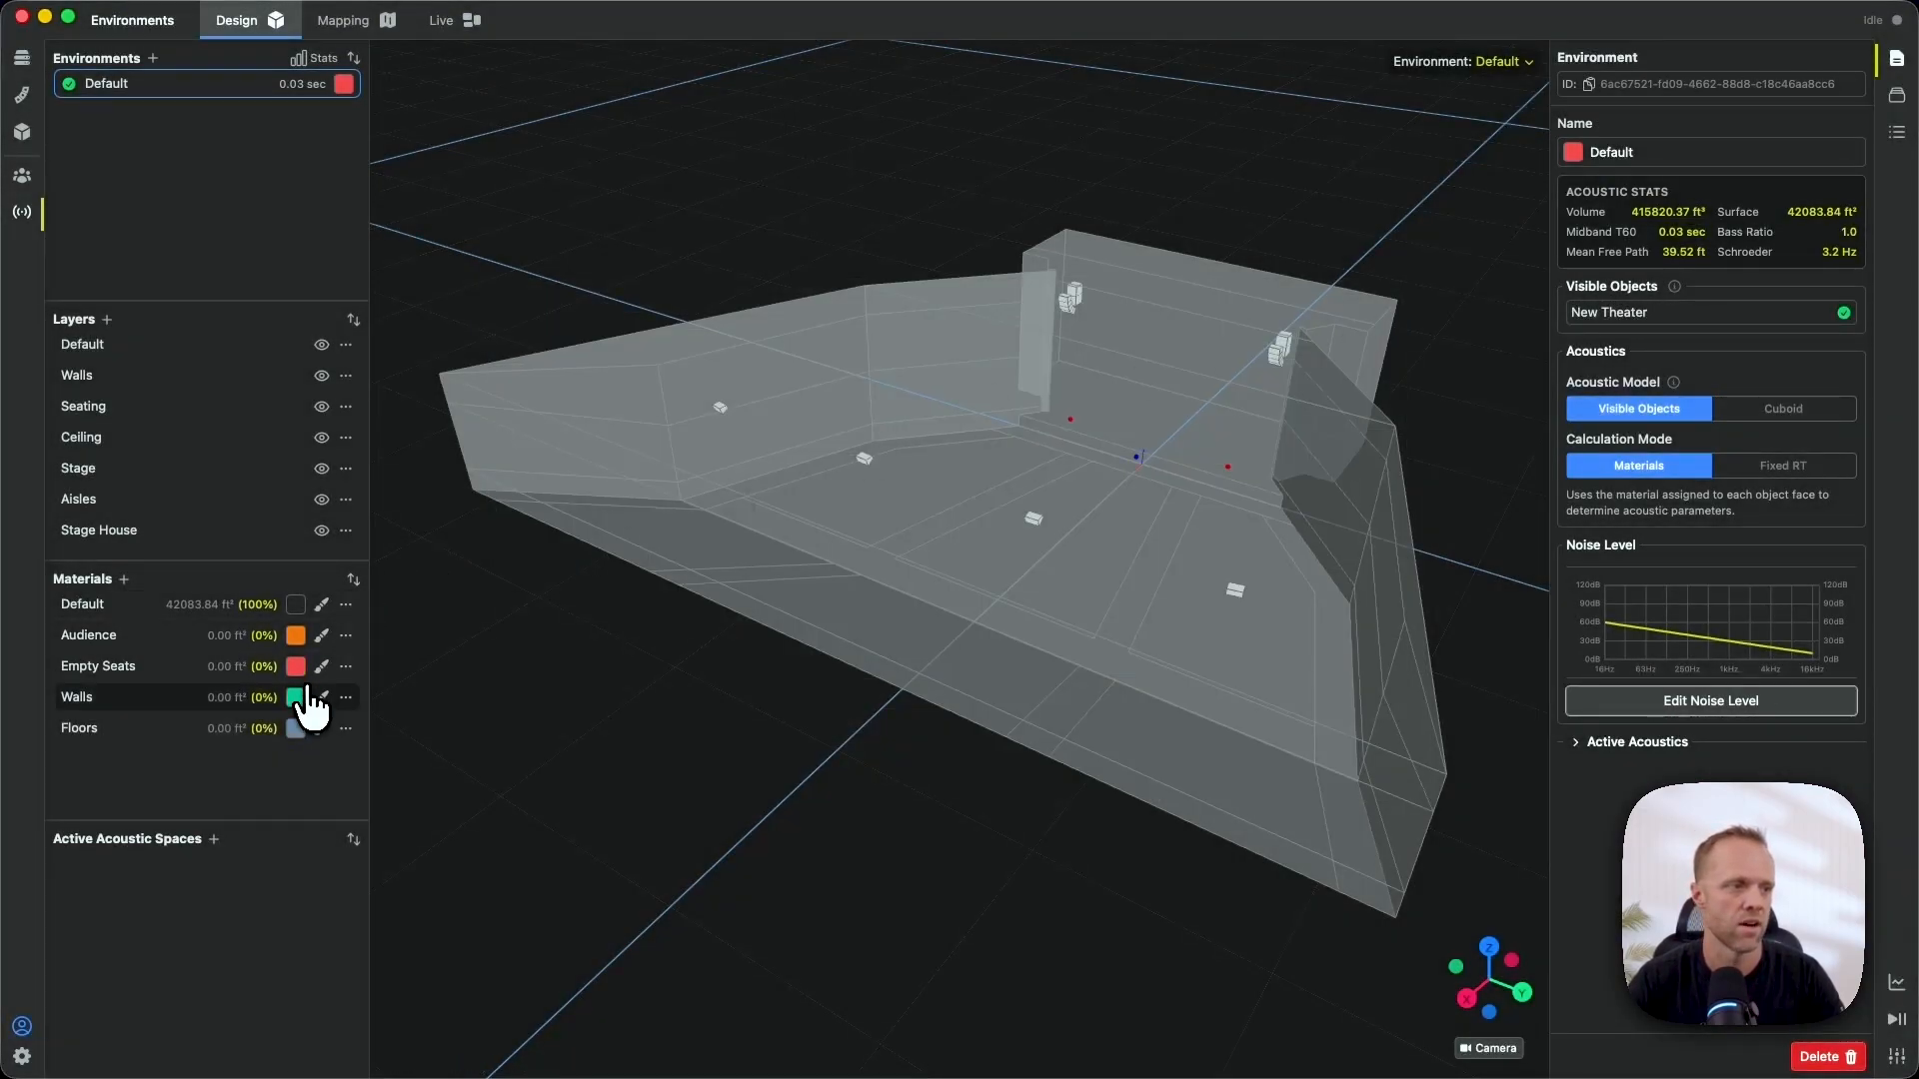
left_click(176, 699)
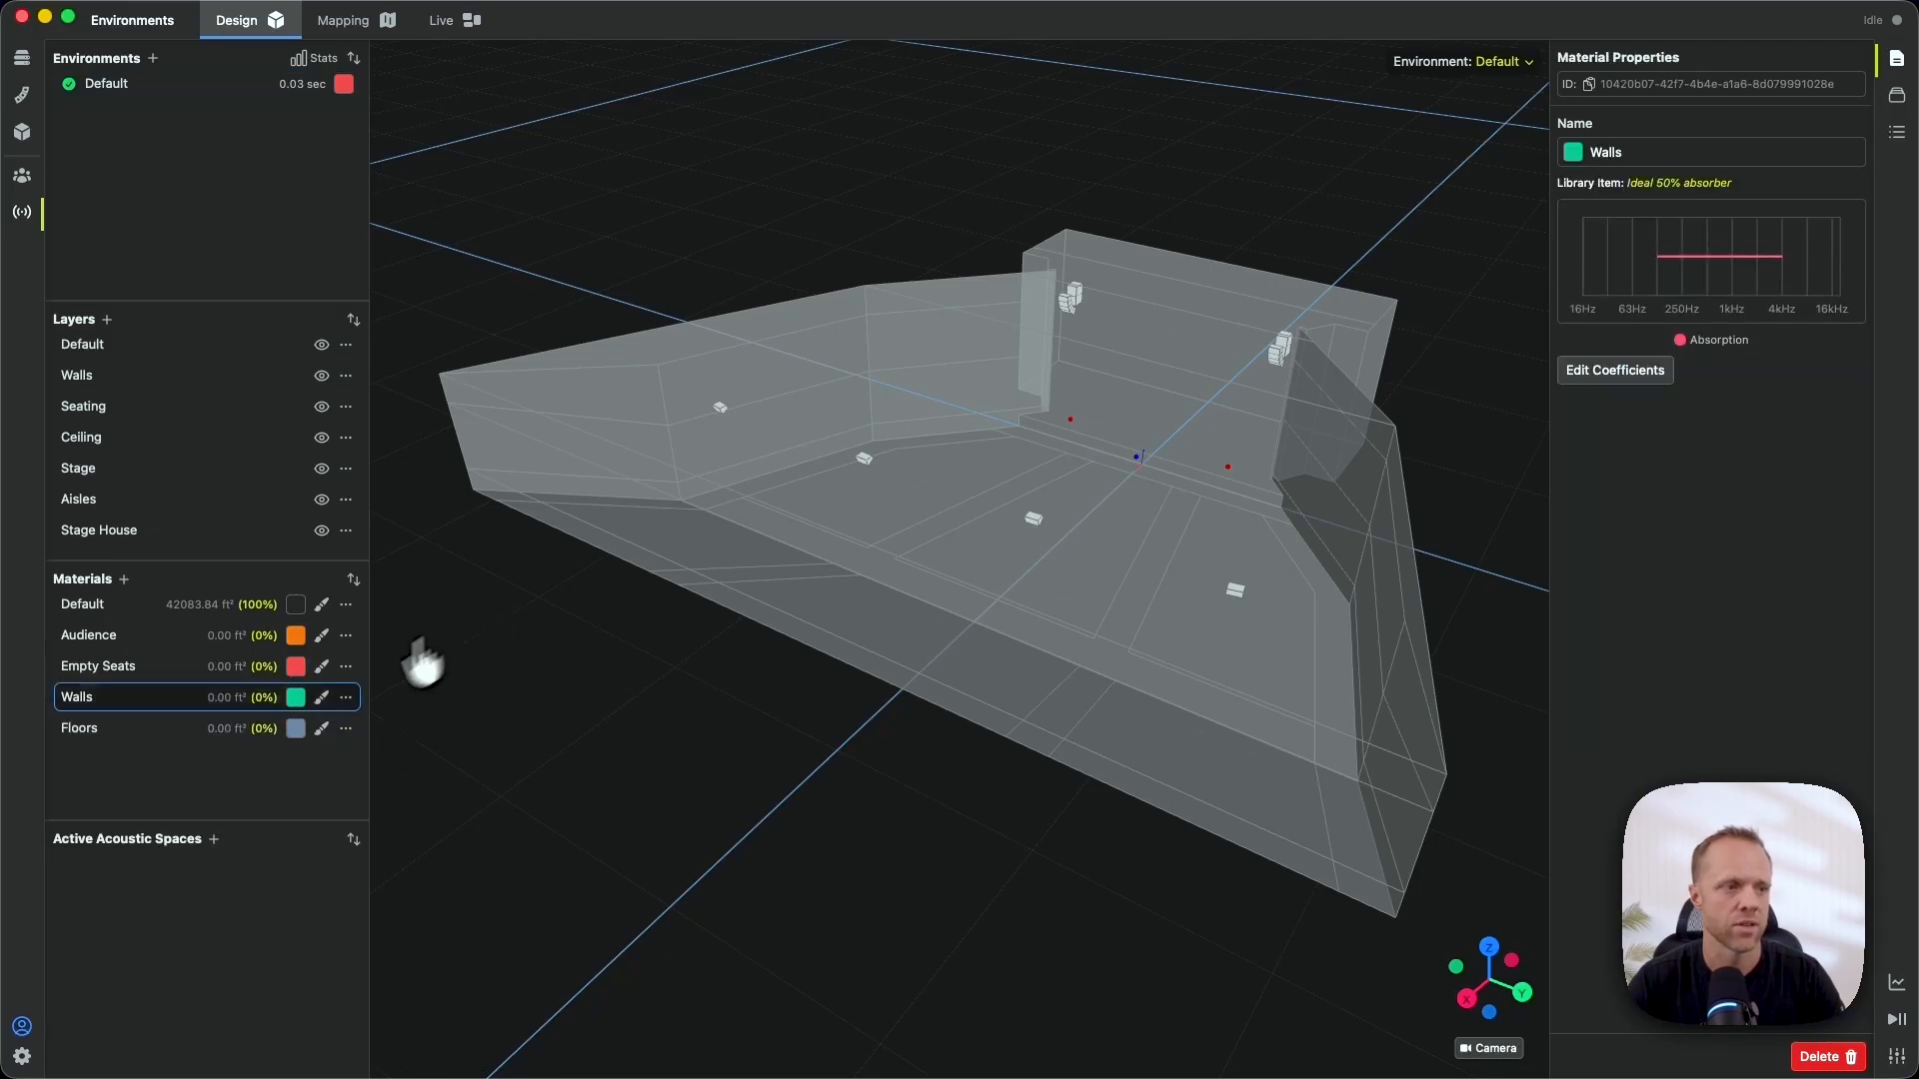
- Paint wall faces and the Walls, Stage House and Ceiling layers with Walls material (67%)
left_click(323, 698)
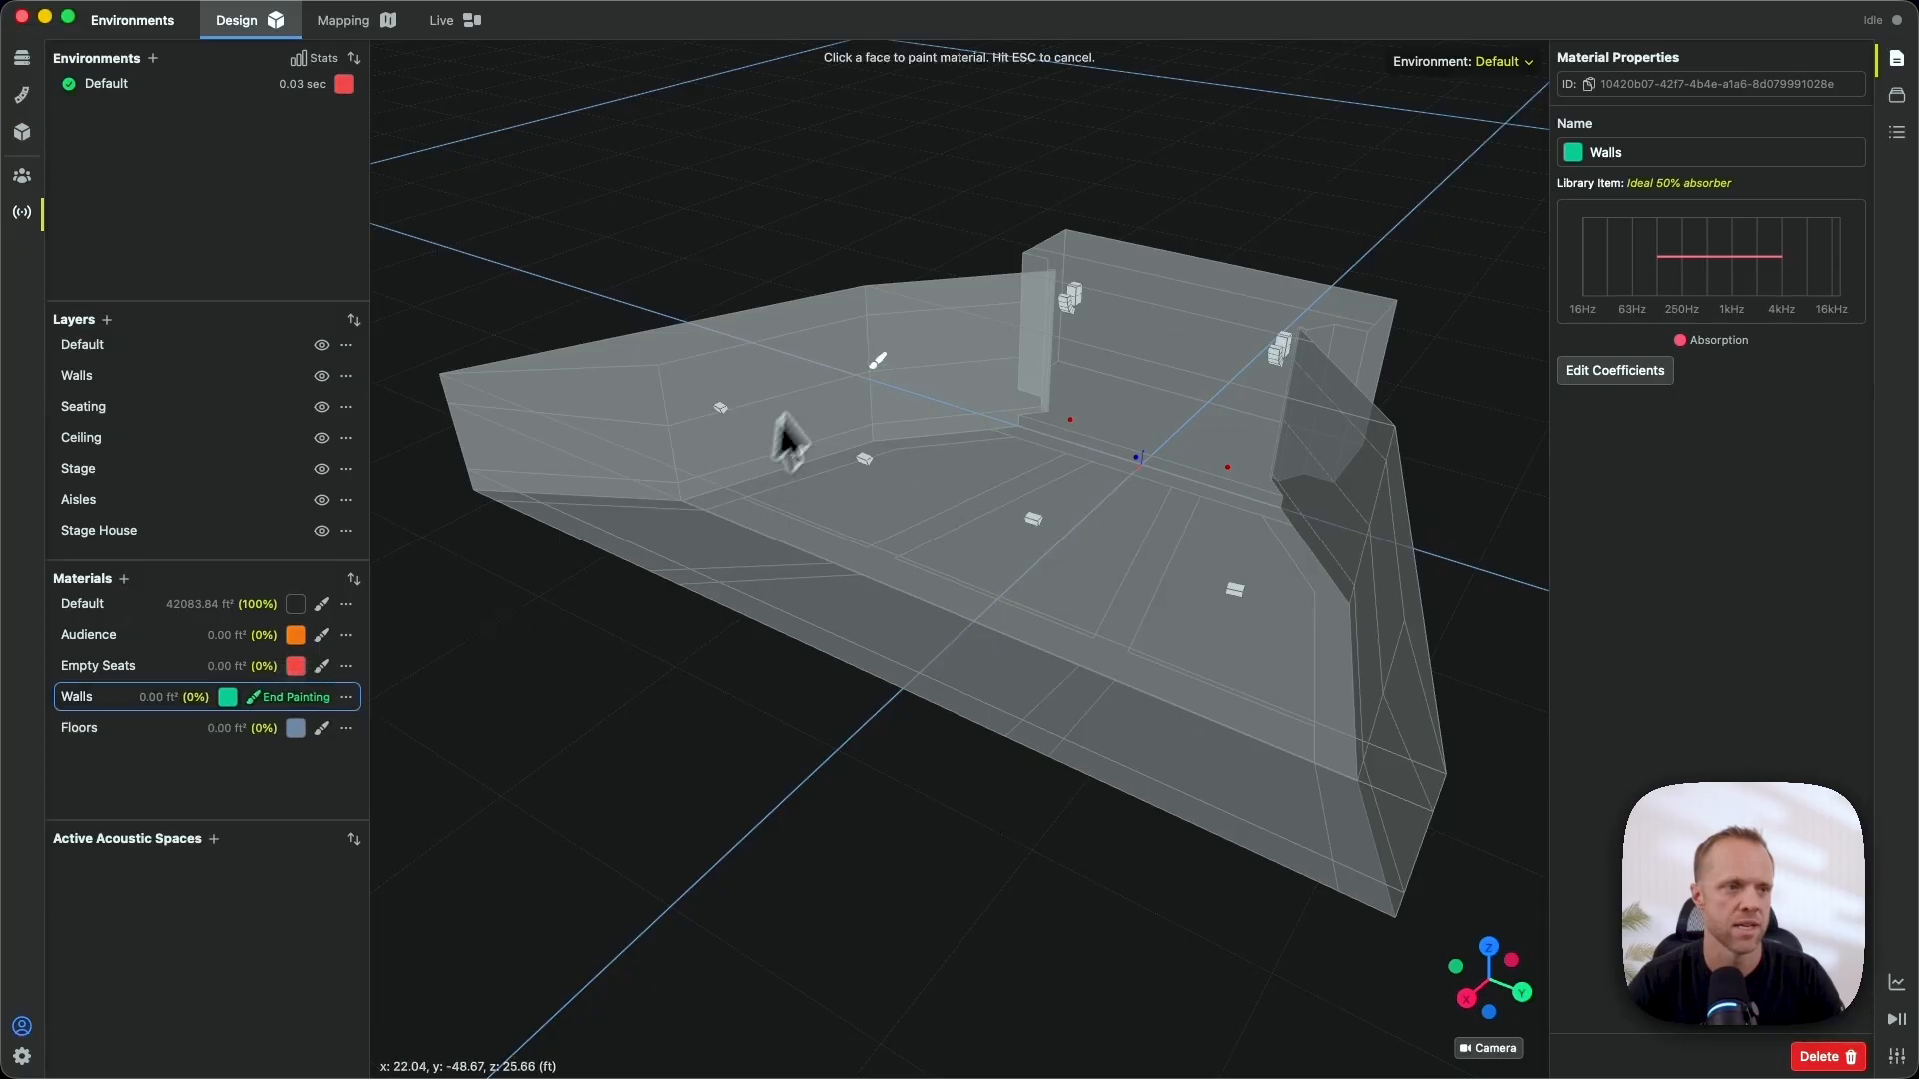
left_click(826, 368)
left_click(924, 355)
left_click(927, 386)
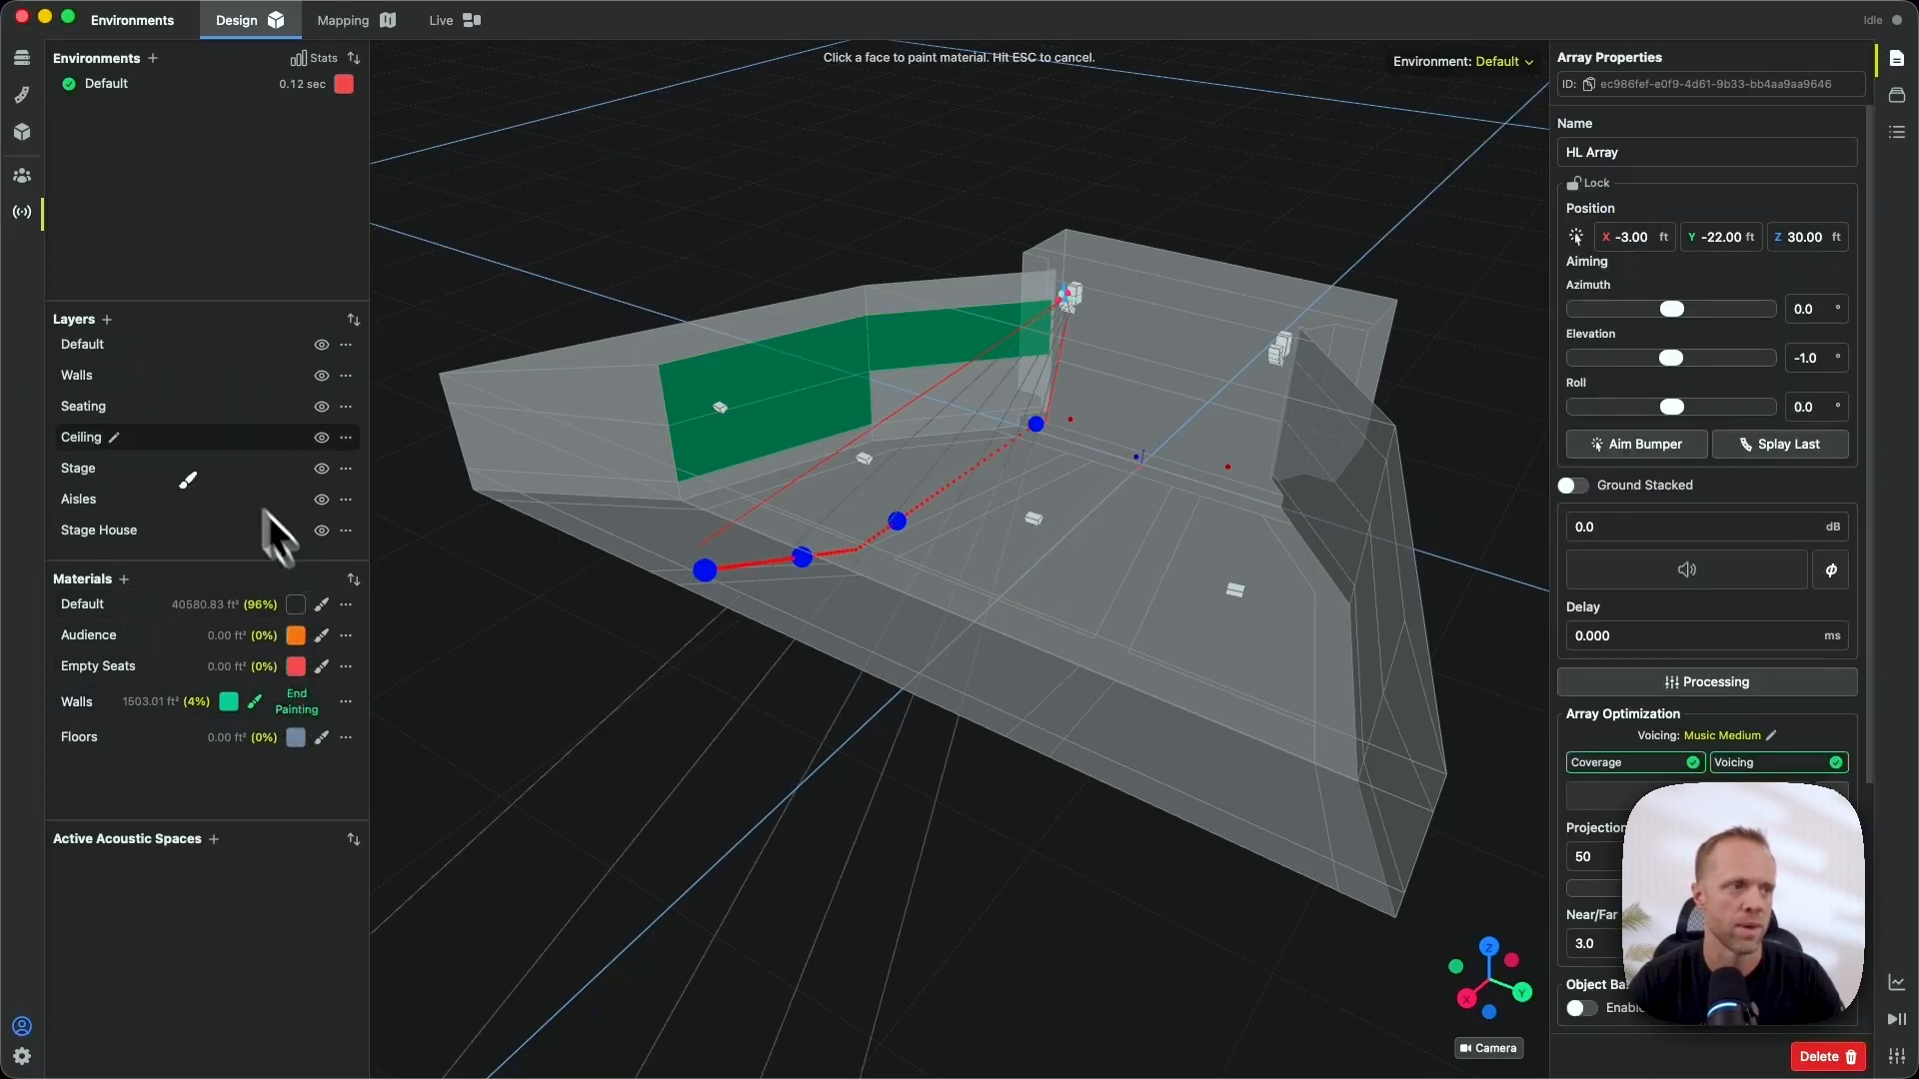
left_click(158, 384)
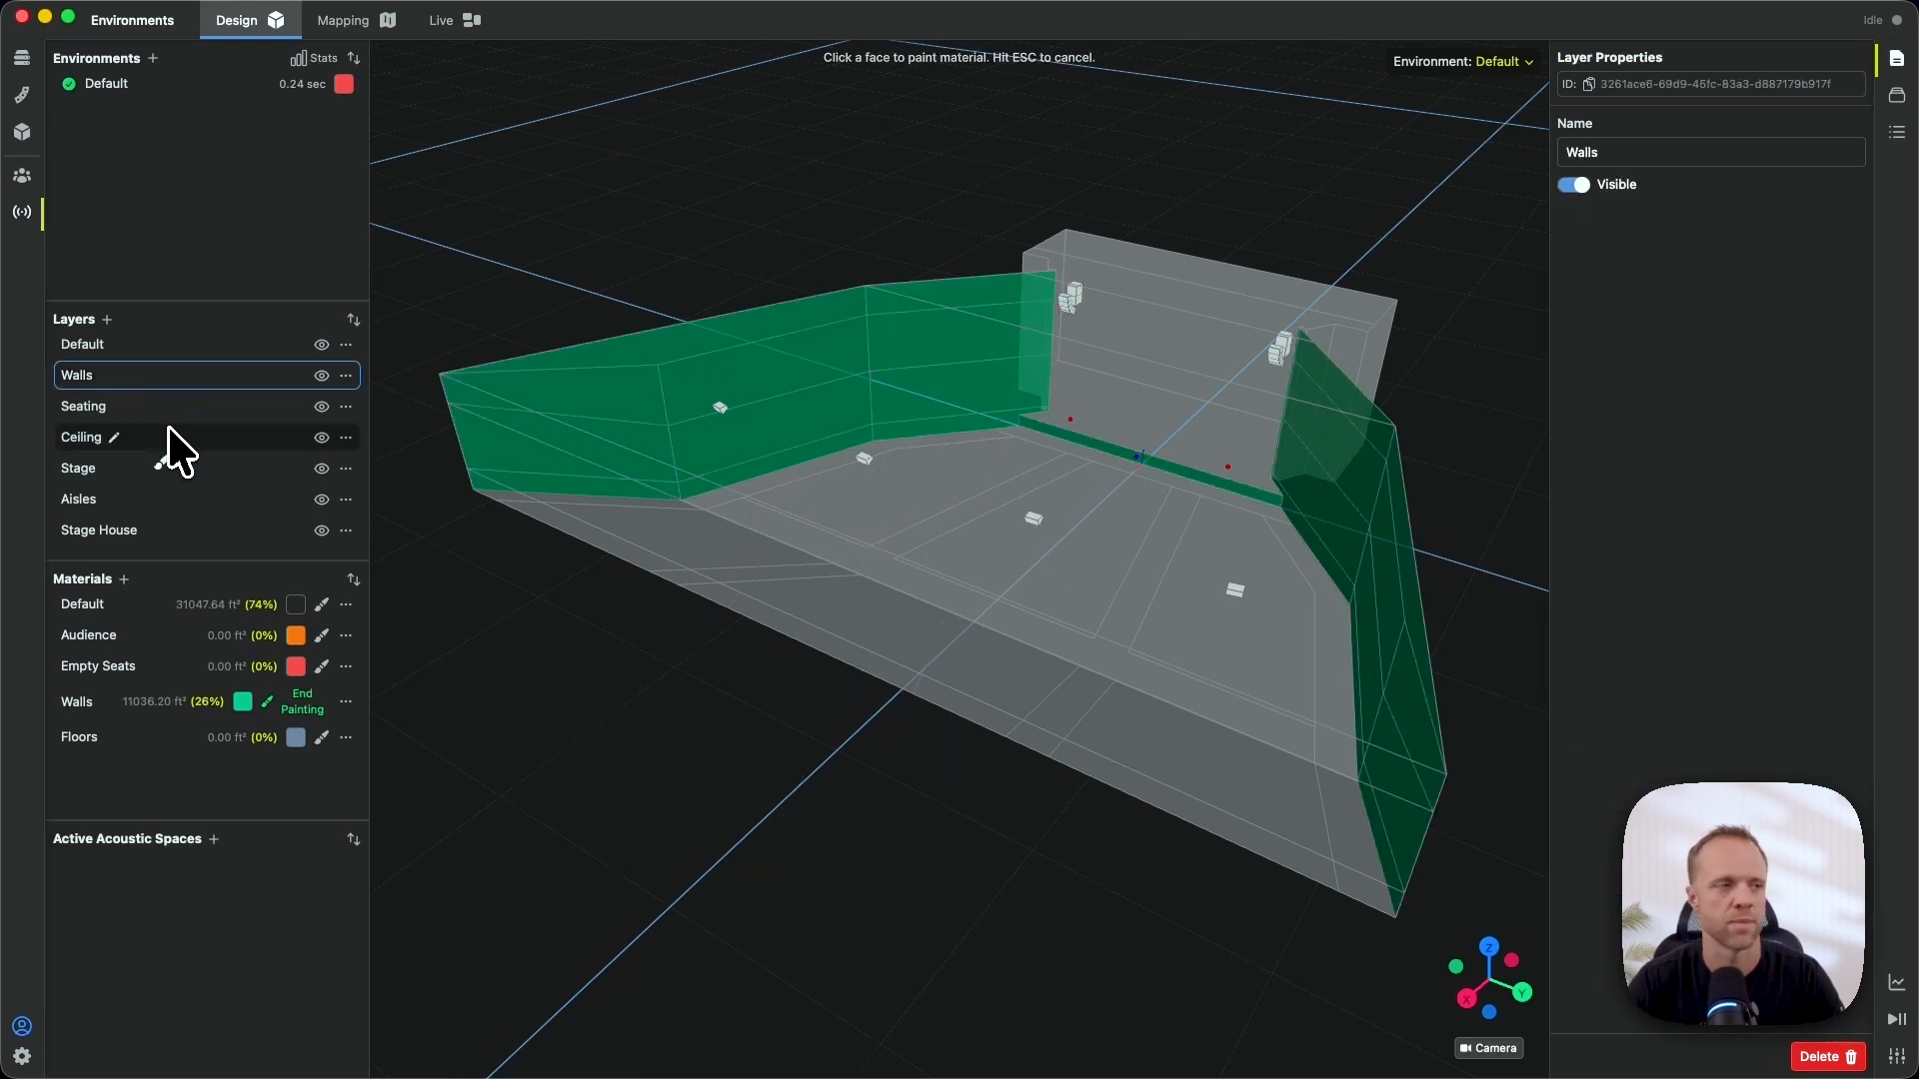
left_click(190, 531)
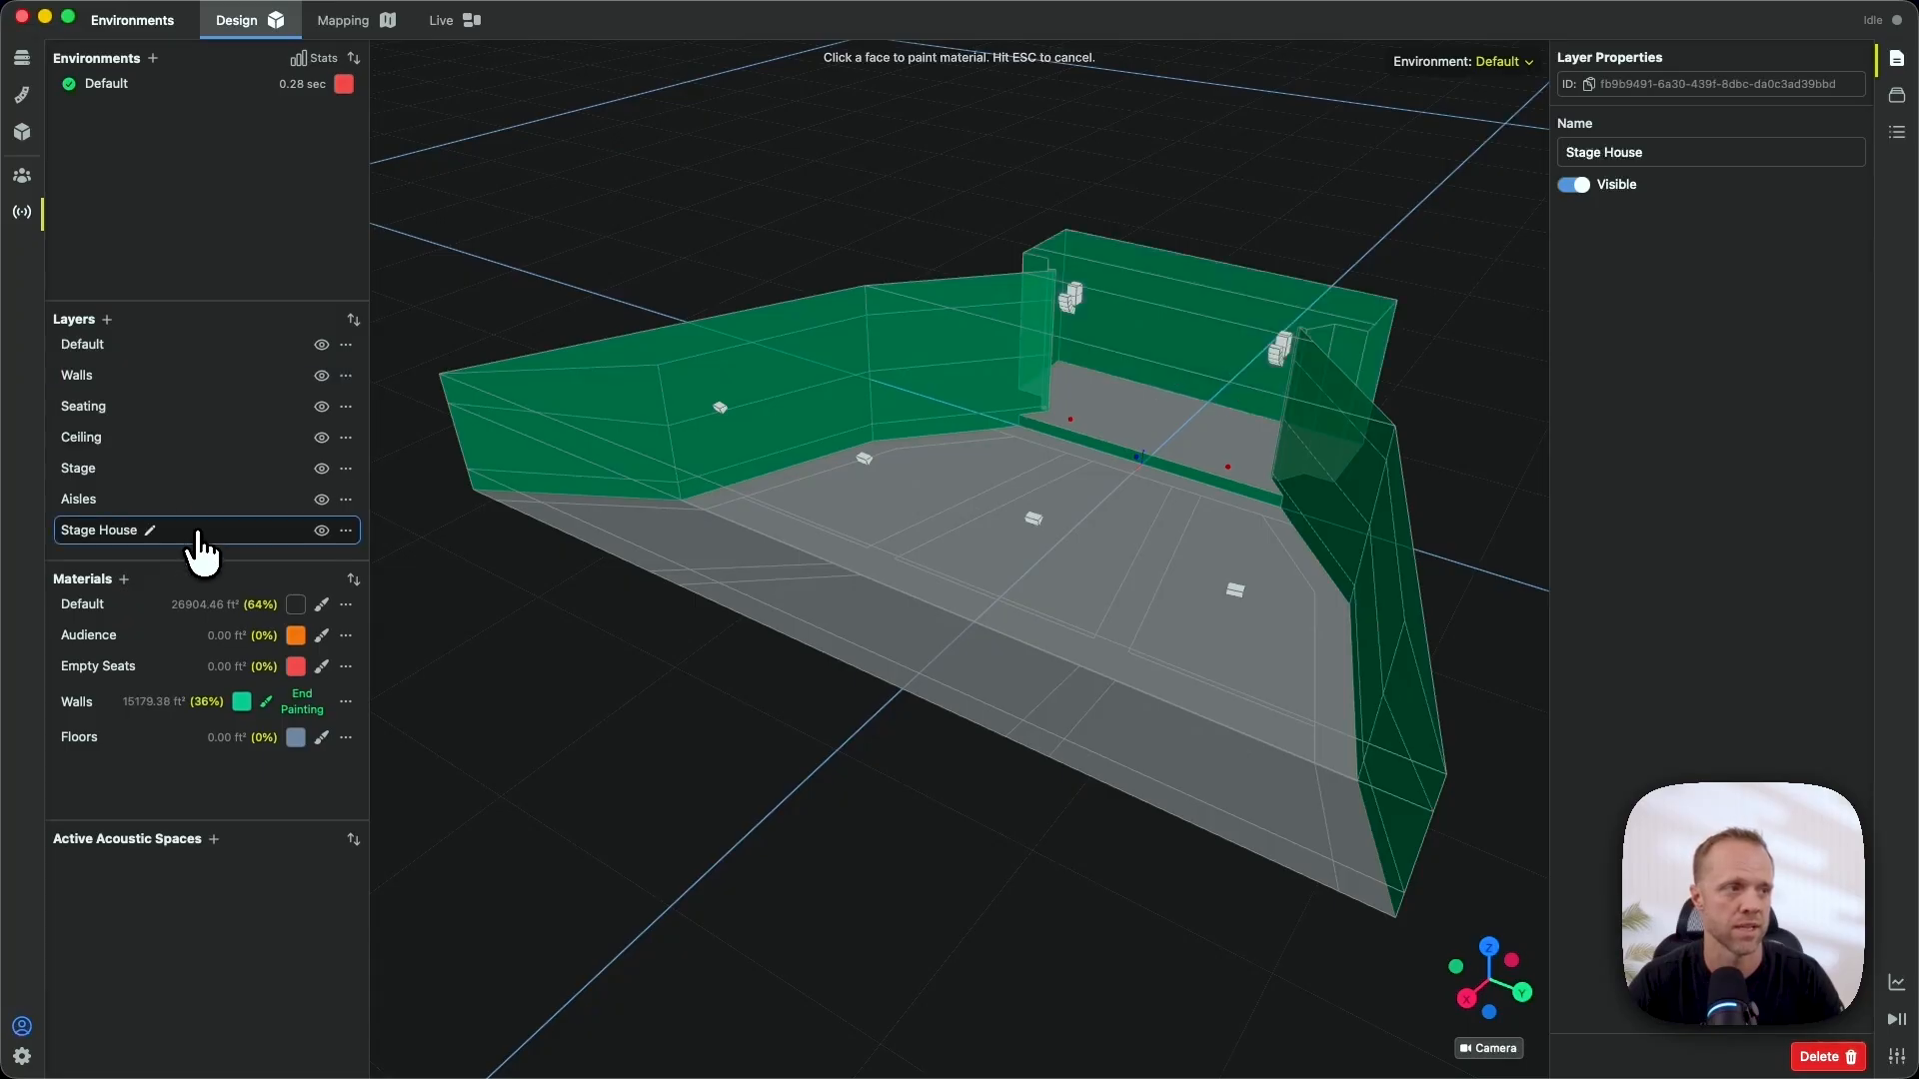
left_click(212, 439)
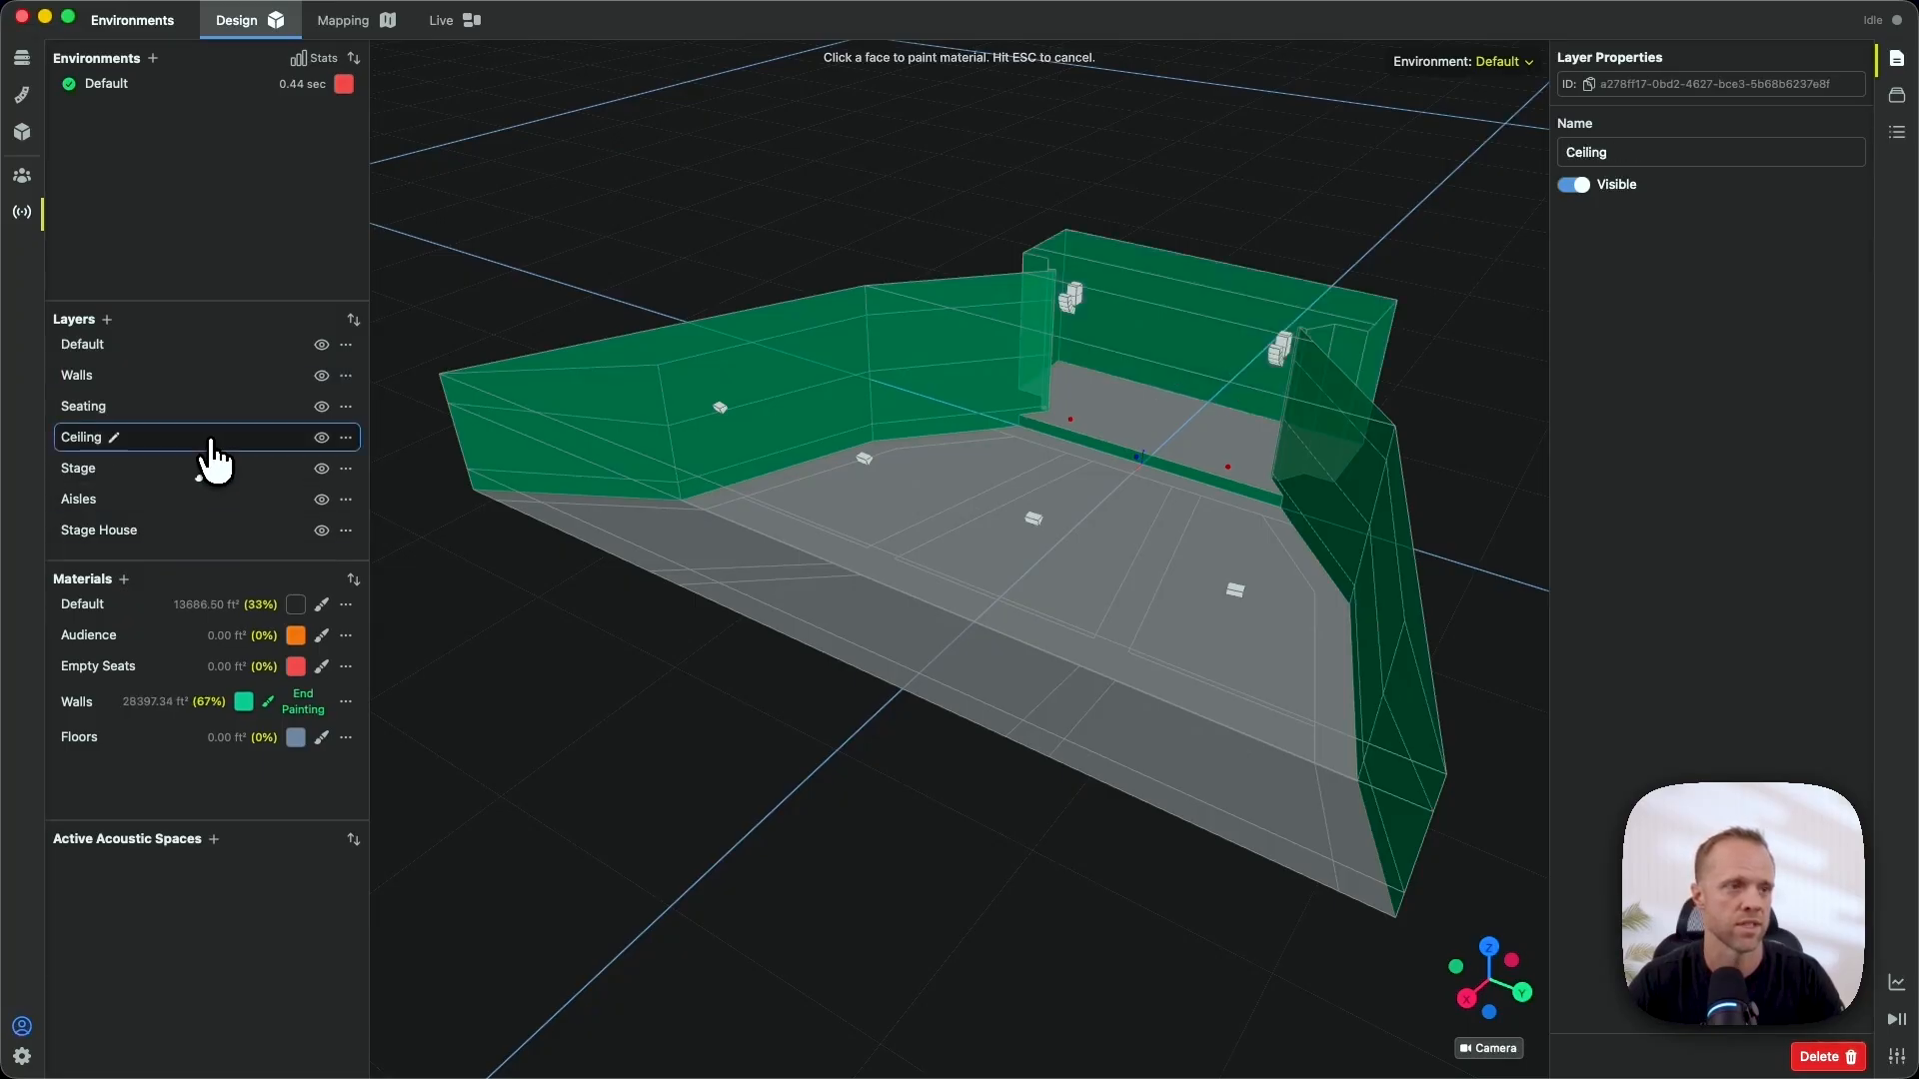
left_click(309, 703)
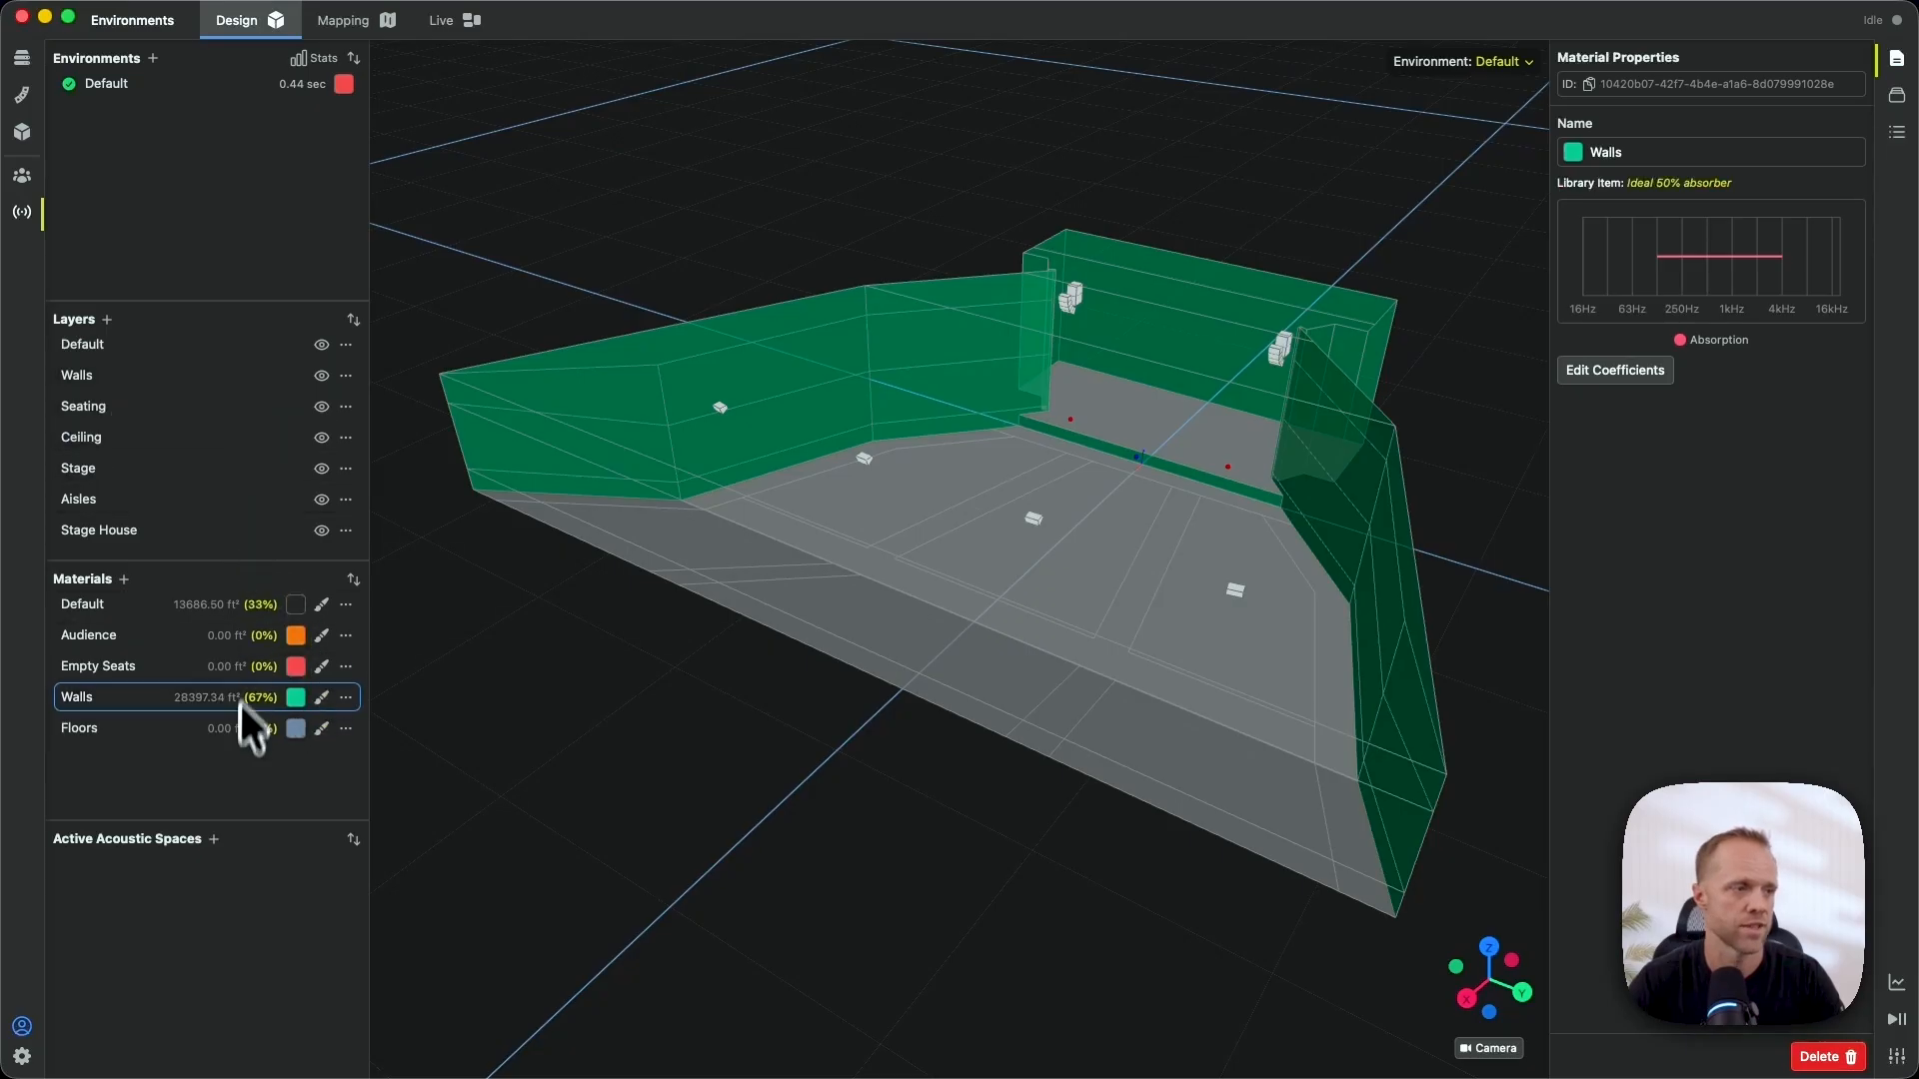
- Paint the Aisles and Stage layers with the Floors material
left_click(321, 729)
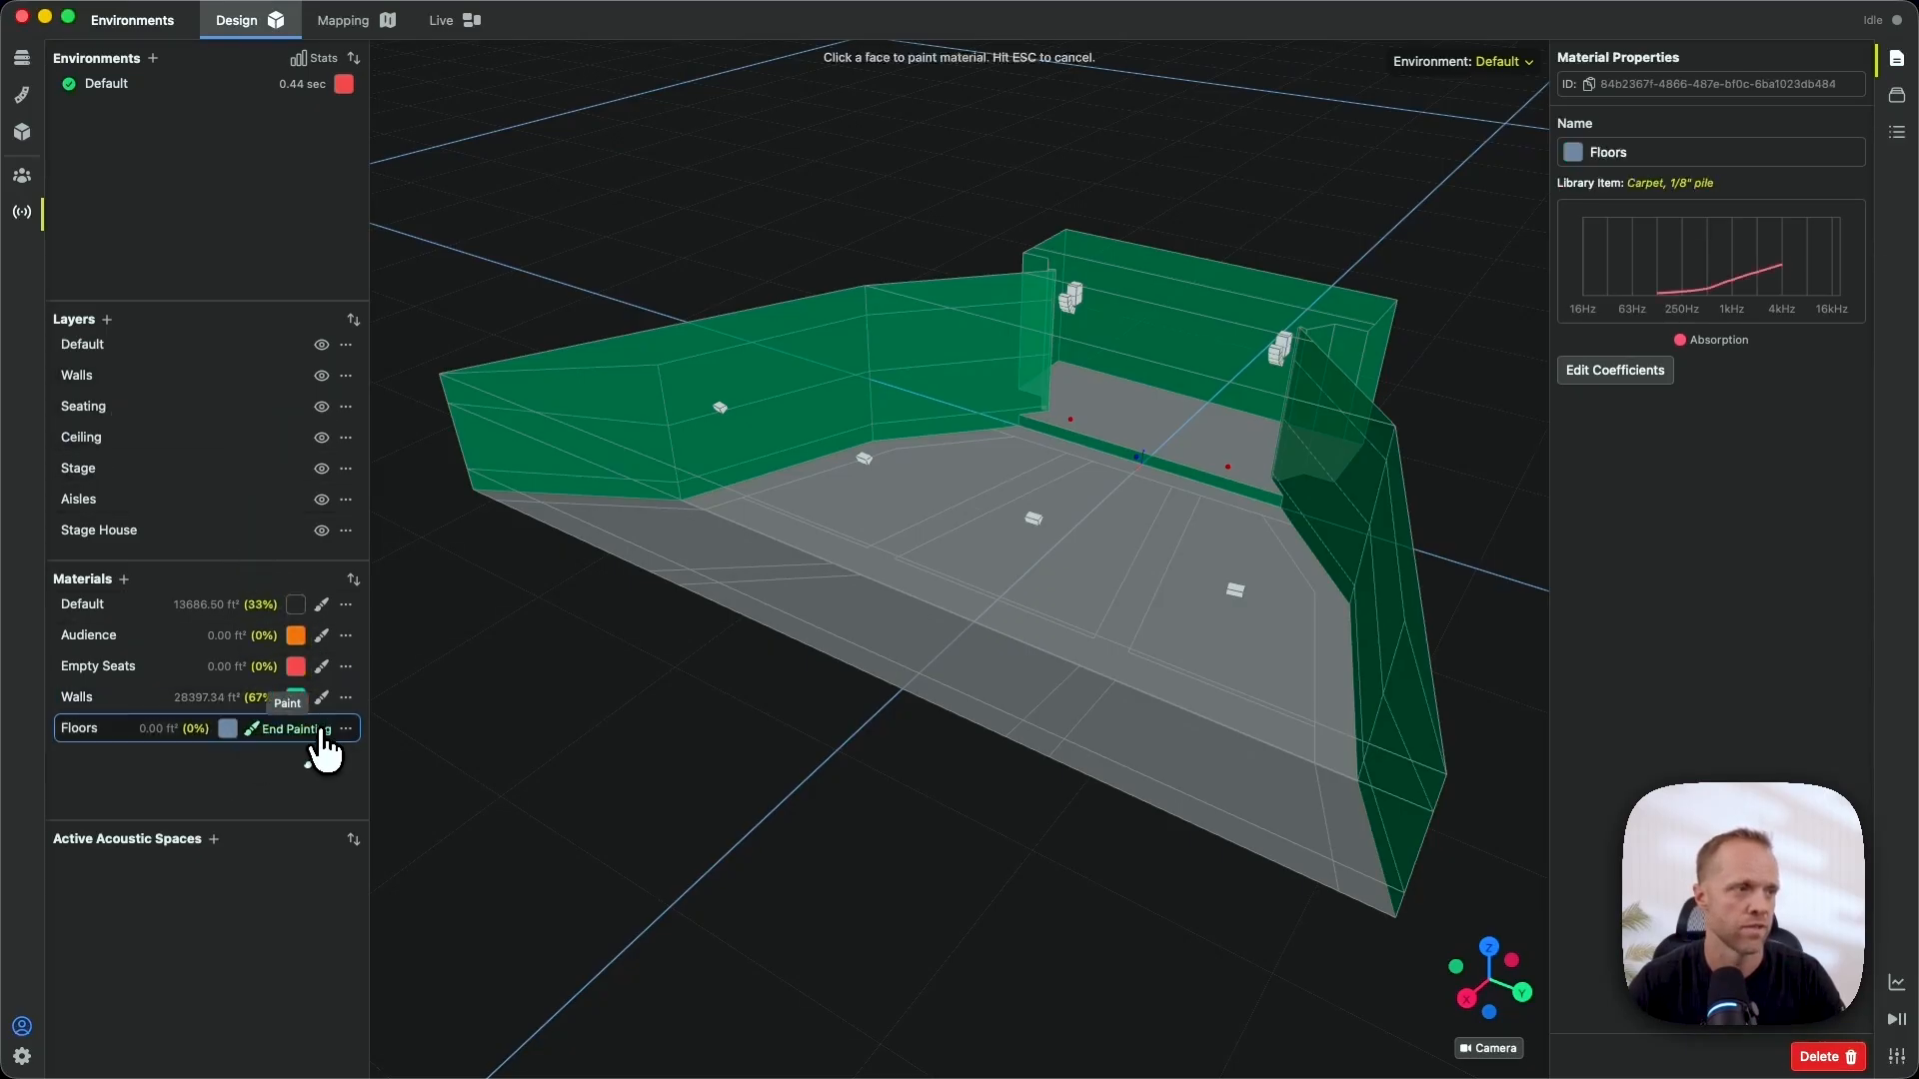
left_click(181, 502)
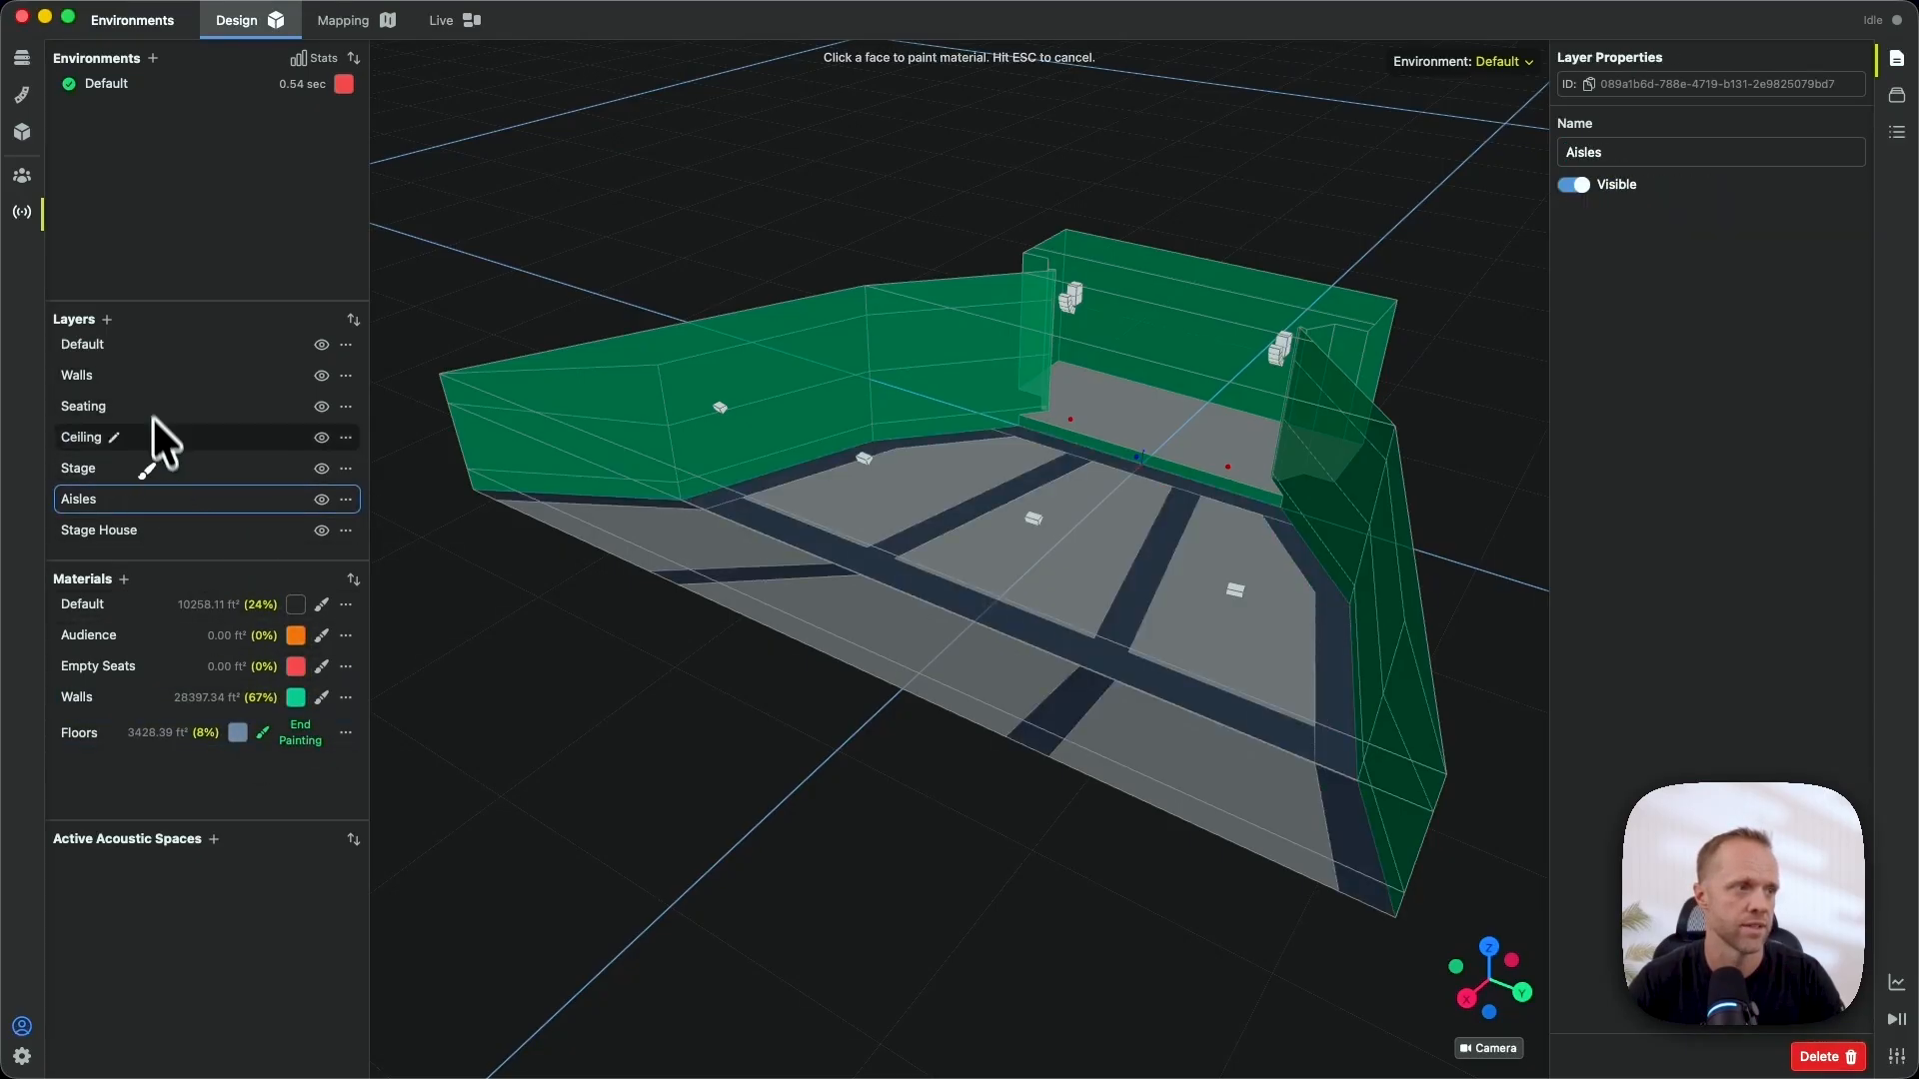
left_click(160, 471)
left_click(302, 737)
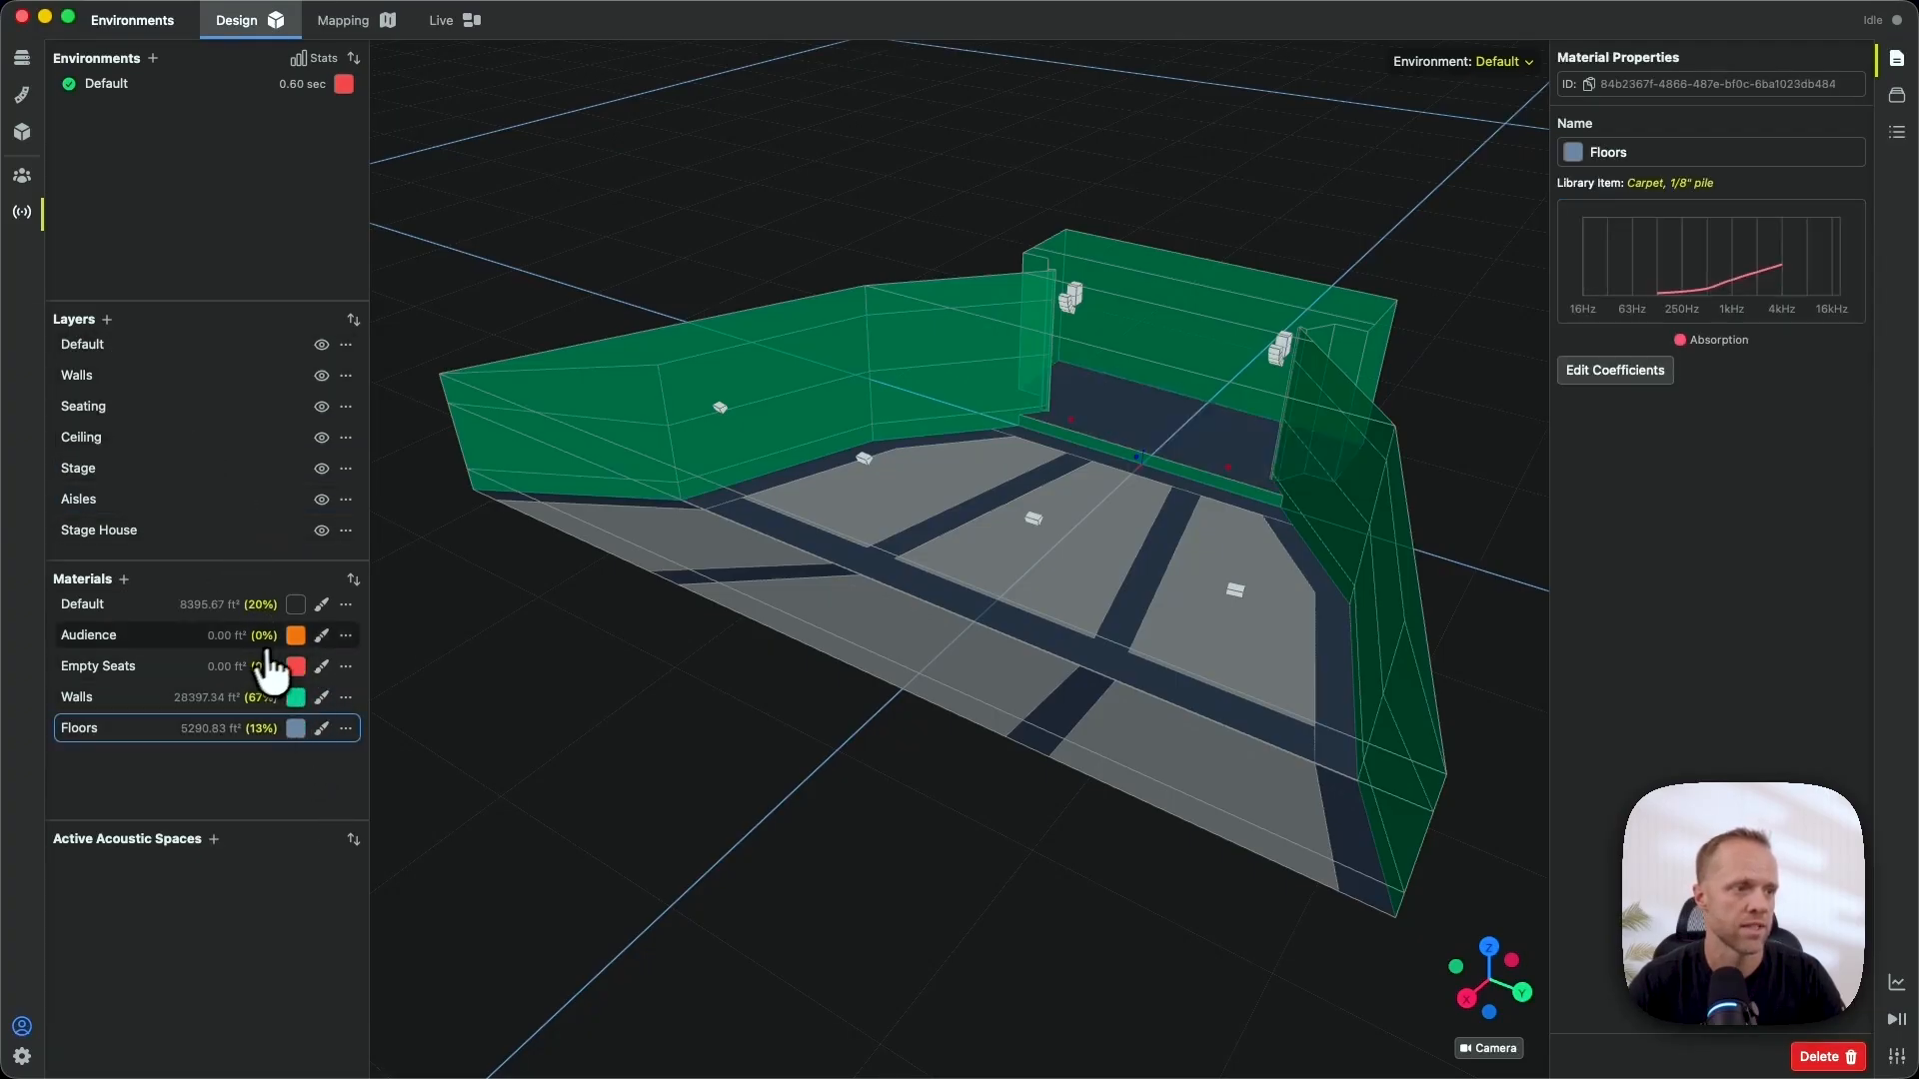
- Paint the Seating layer with the Audience material, leaving Default at 0%
left_click(321, 635)
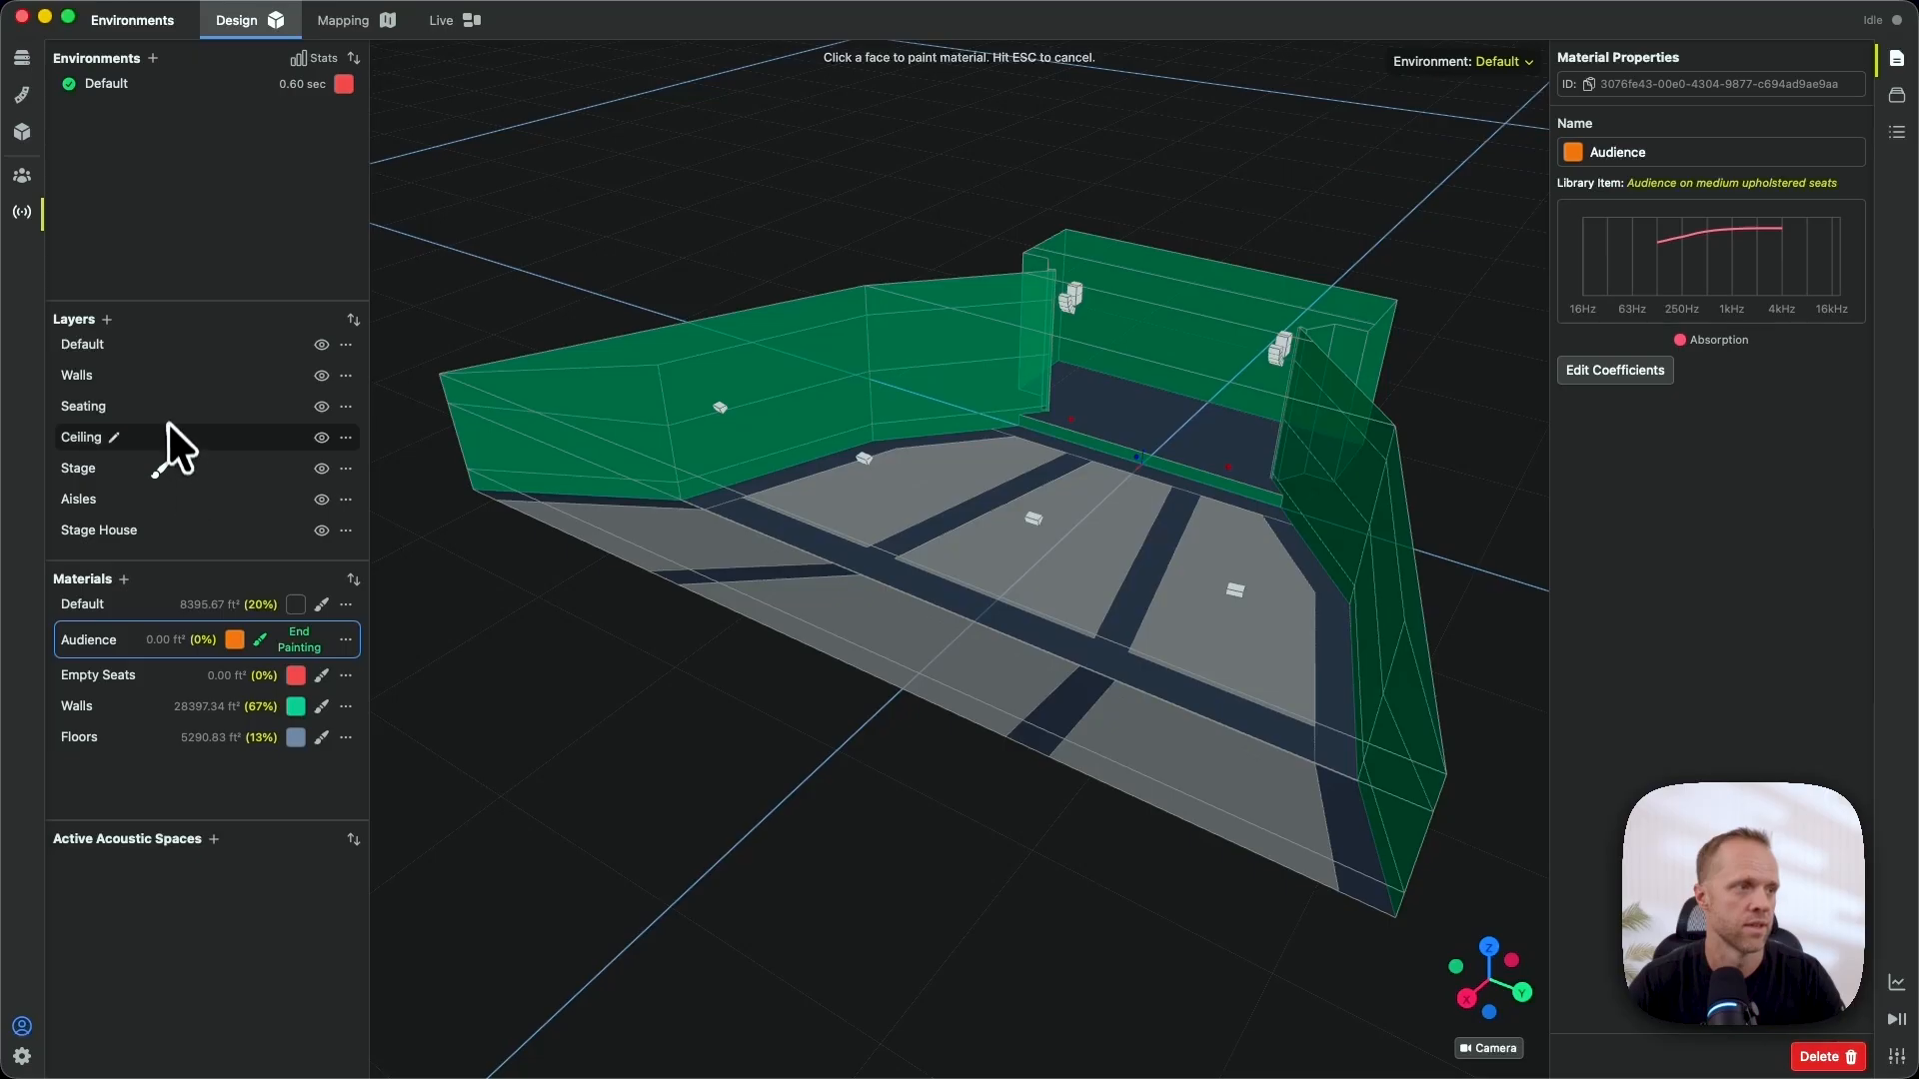
left_click(152, 407)
left_click(318, 639)
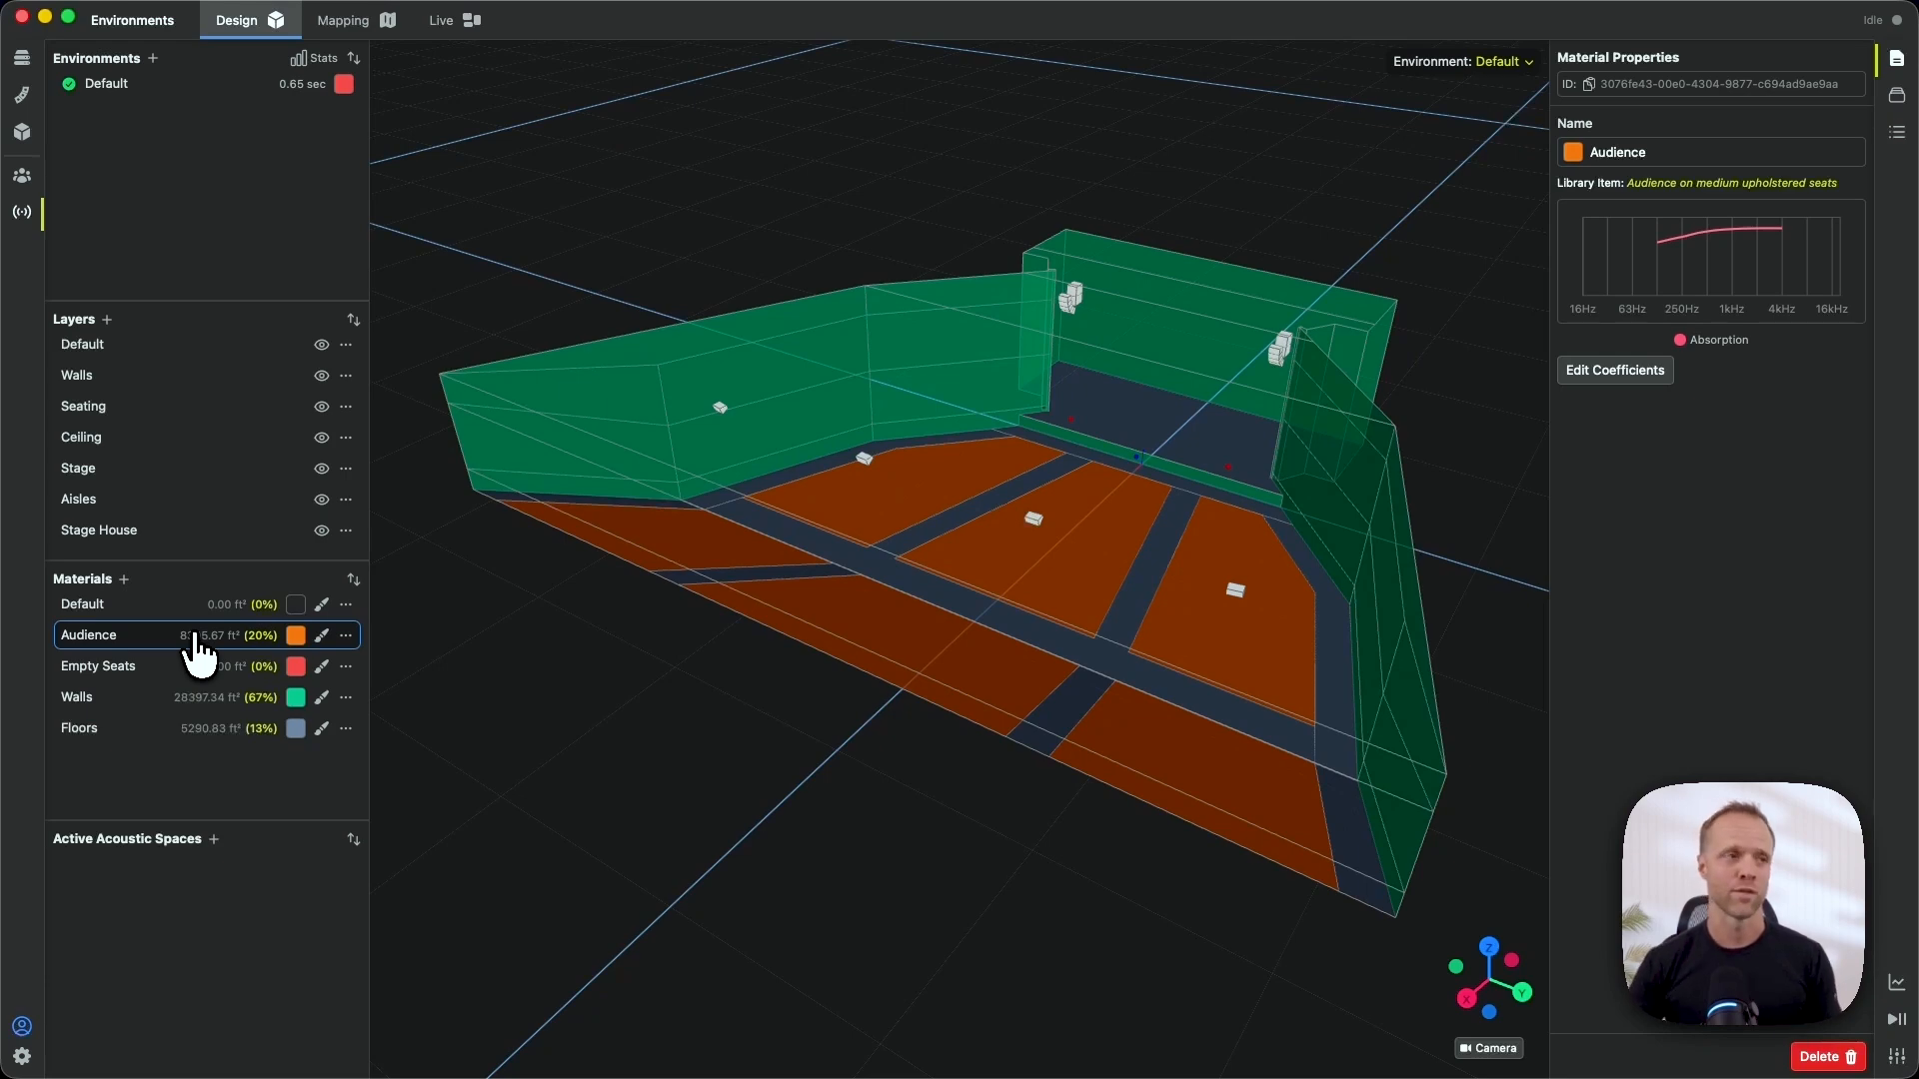
- Add a new environment named Unoccupied
left_click(153, 58)
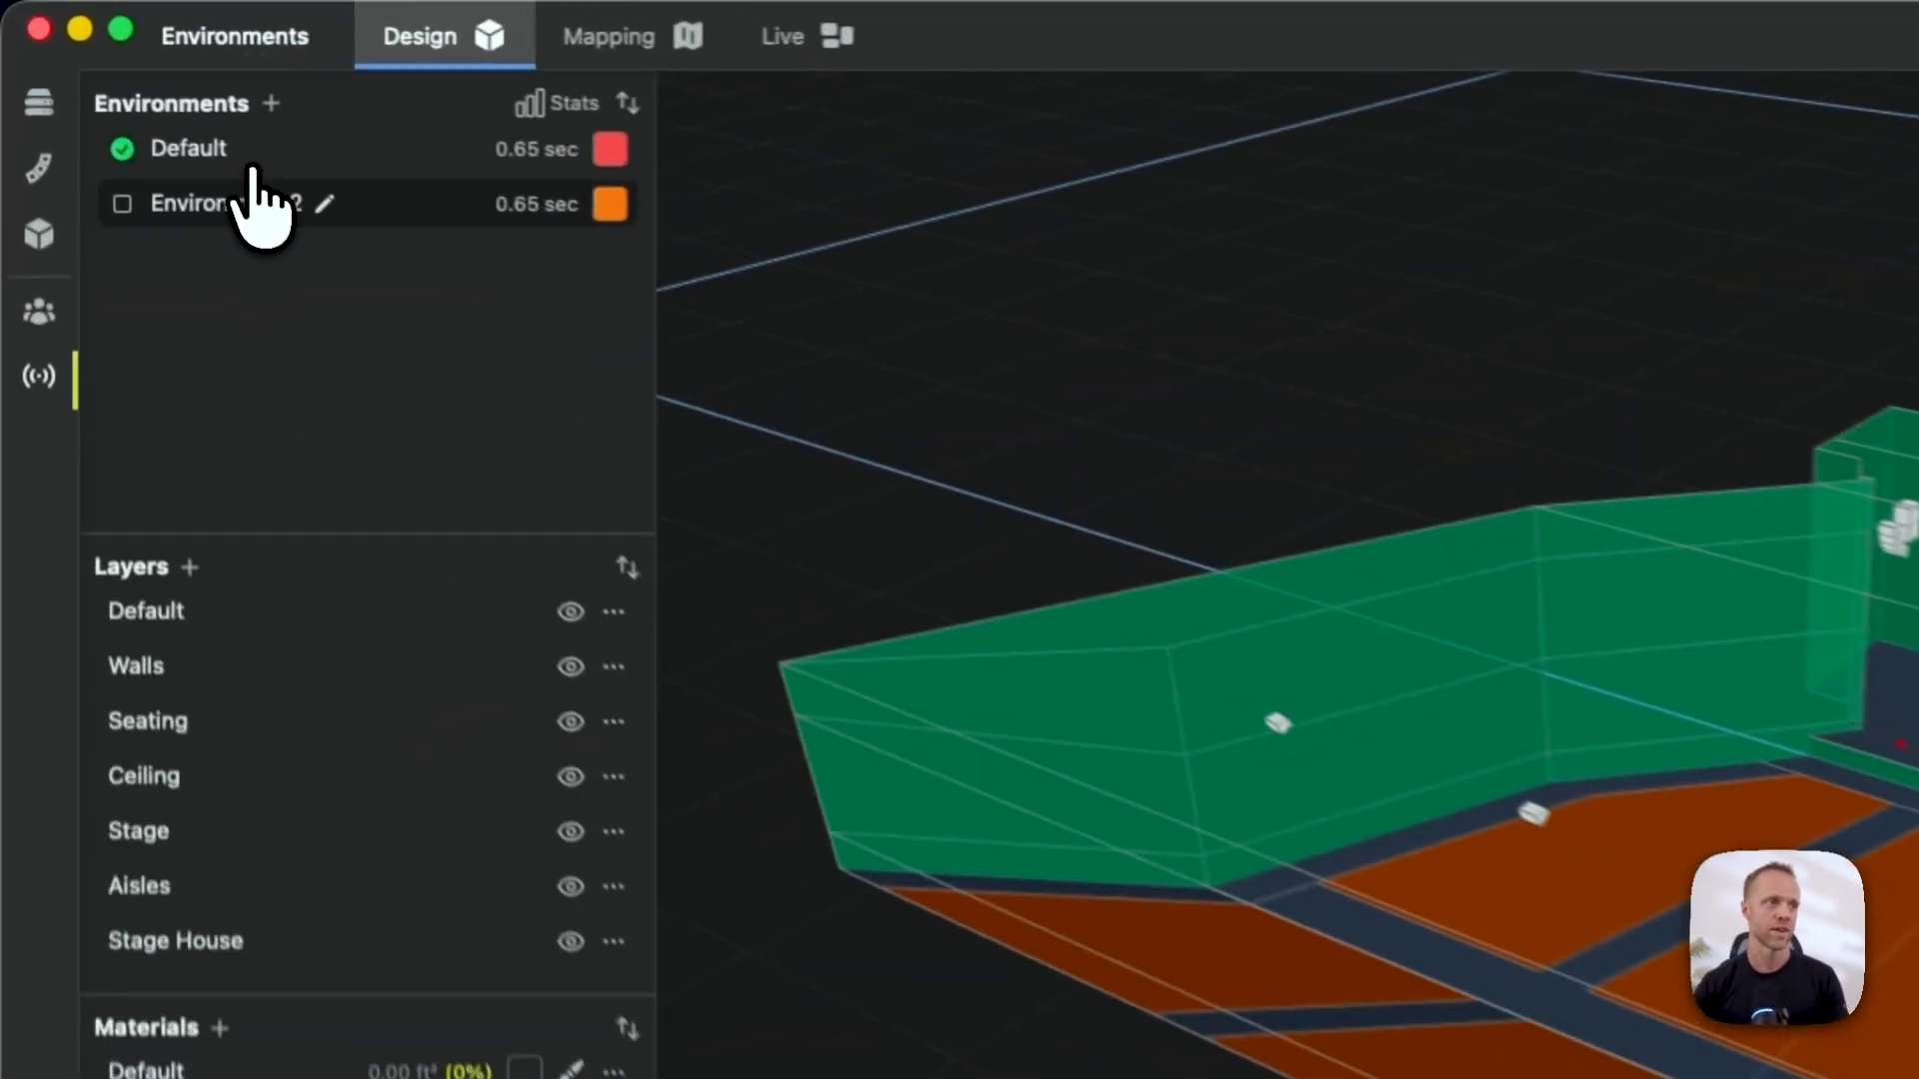
left_click(324, 204)
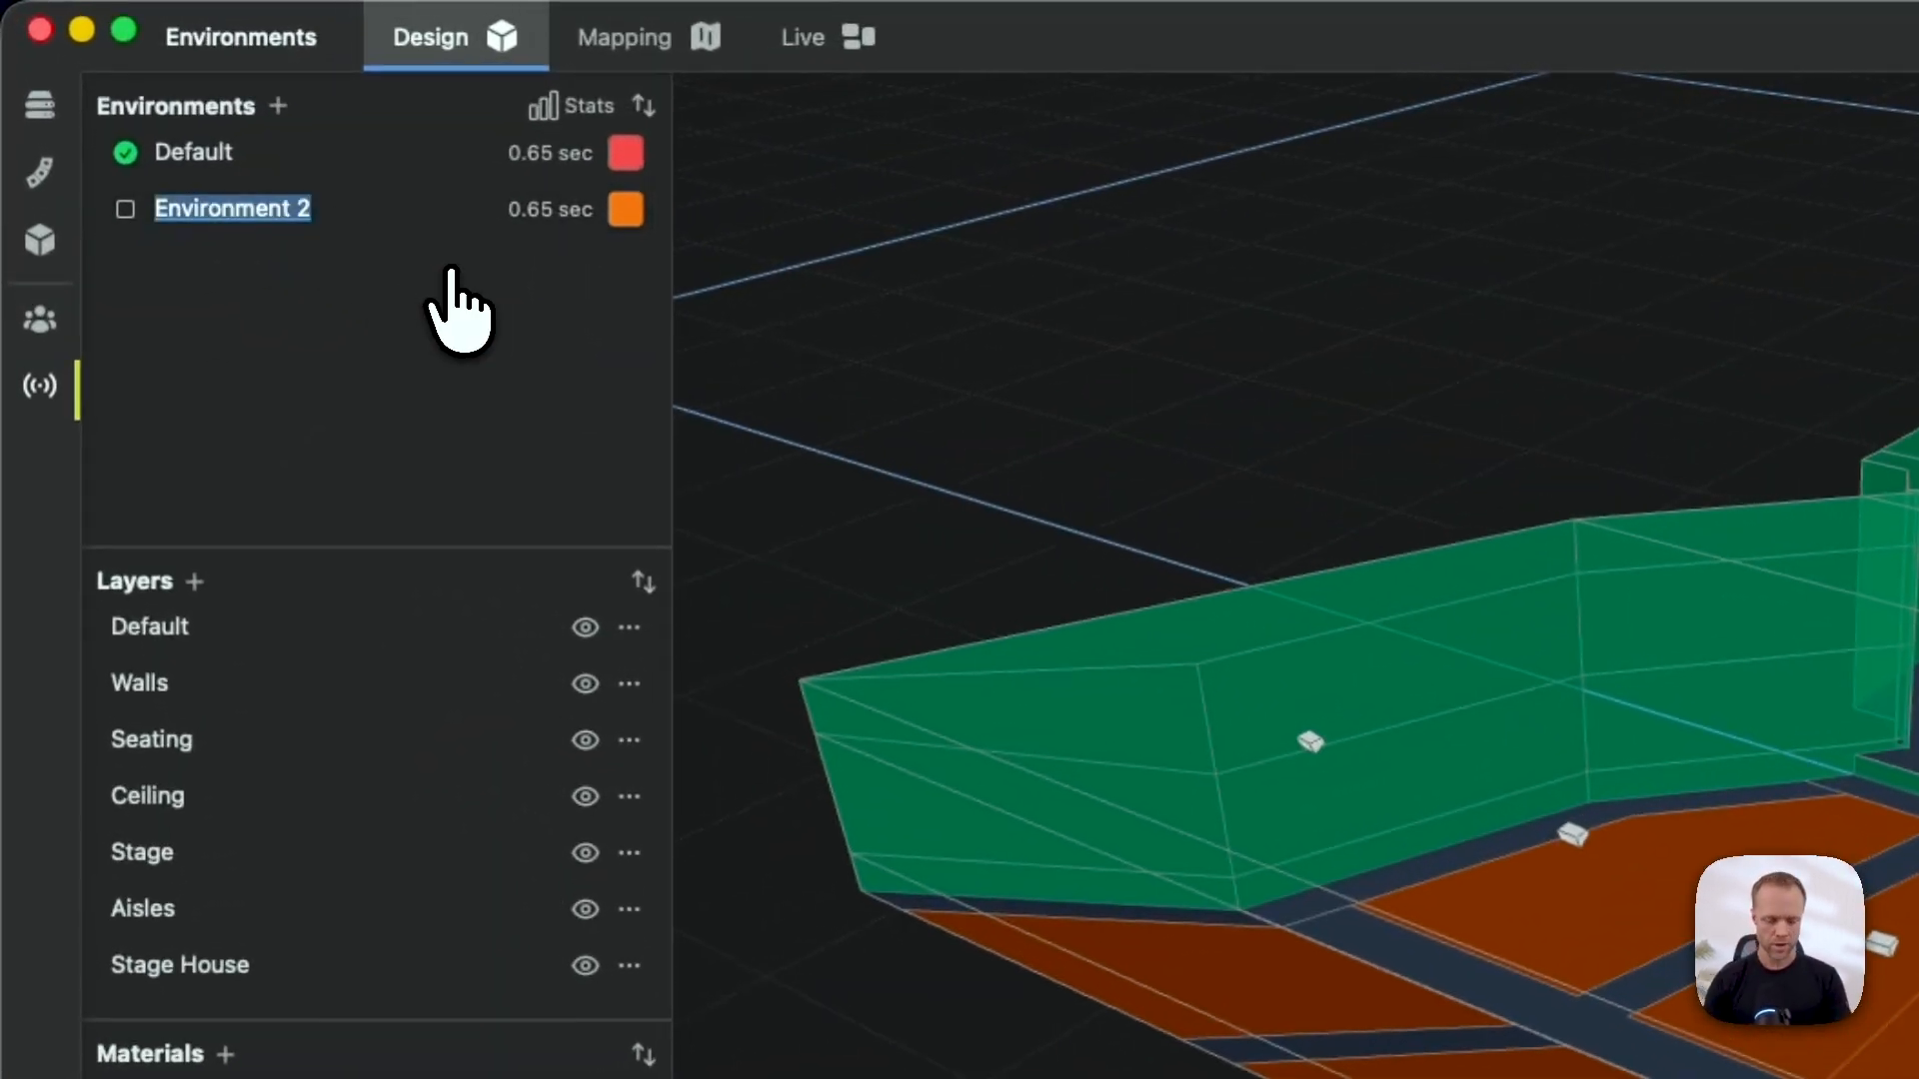
type("Unocc")
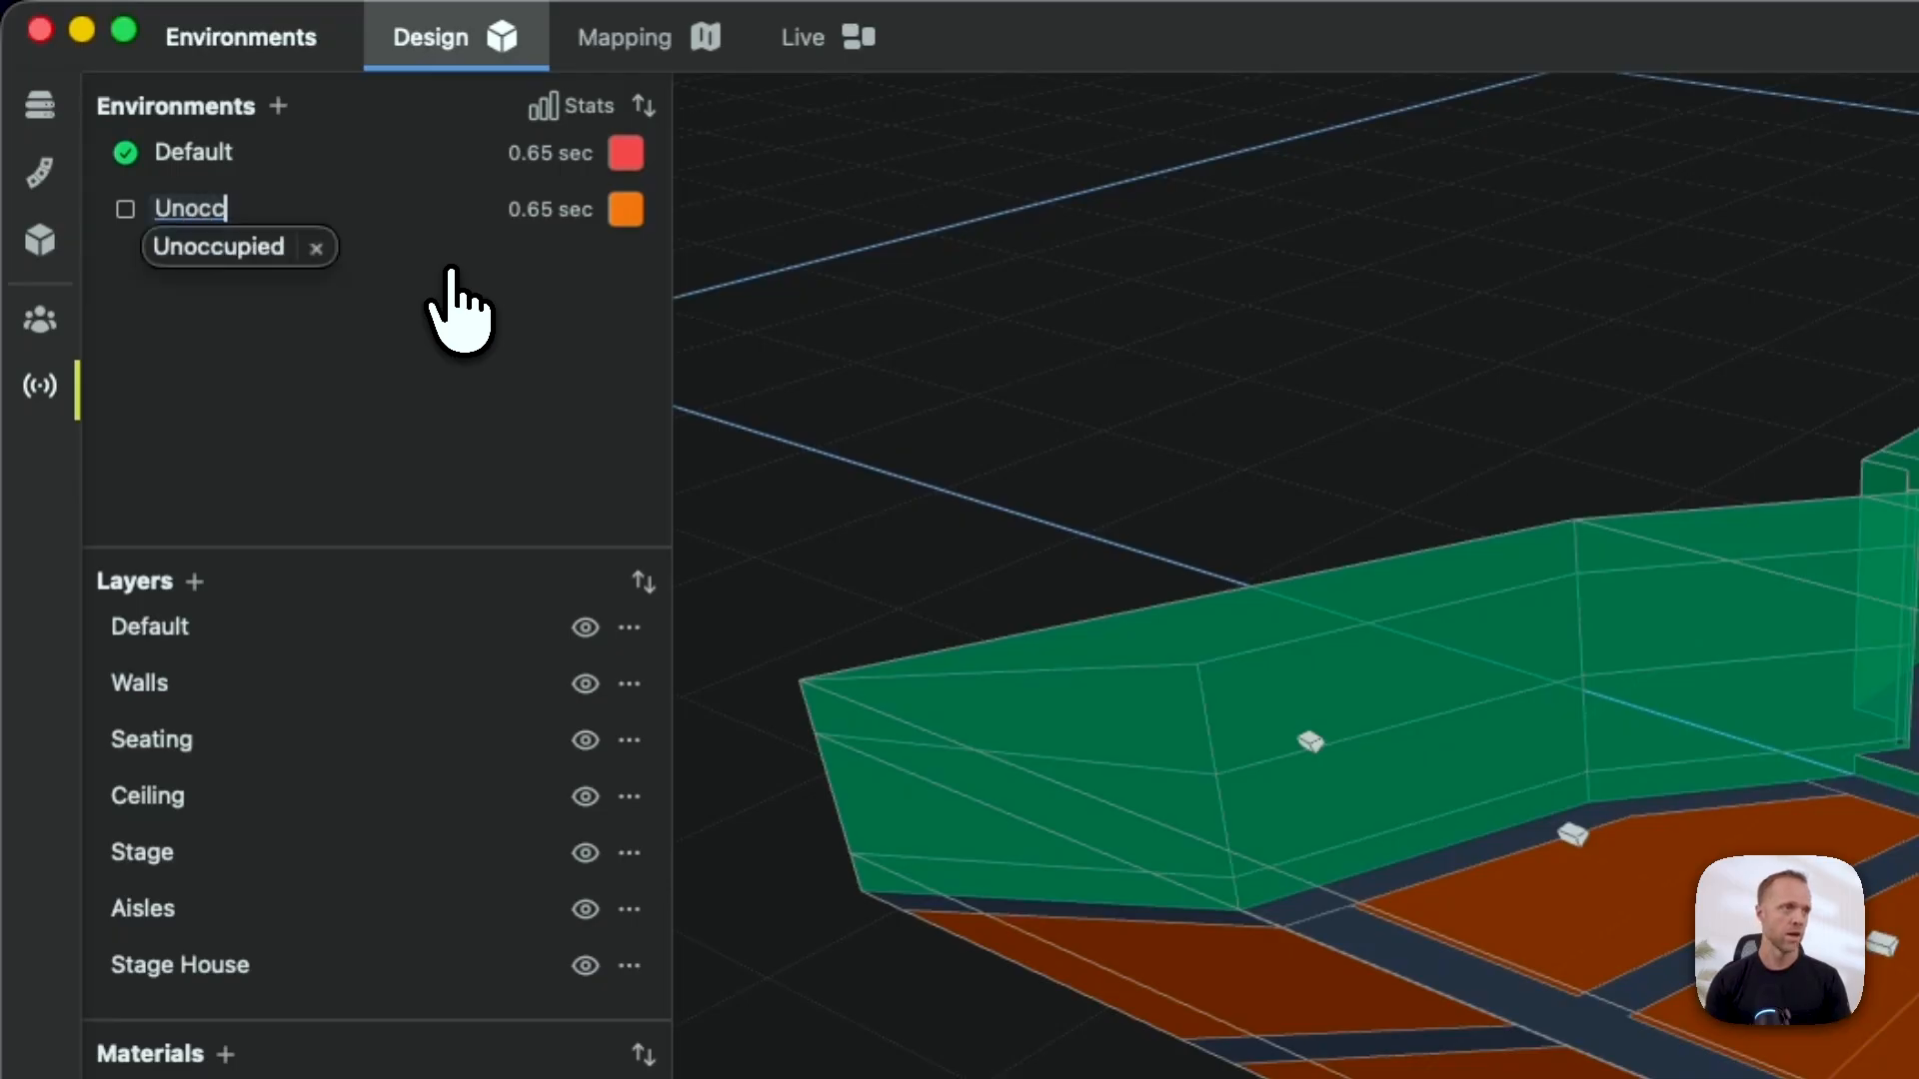
type("upi")
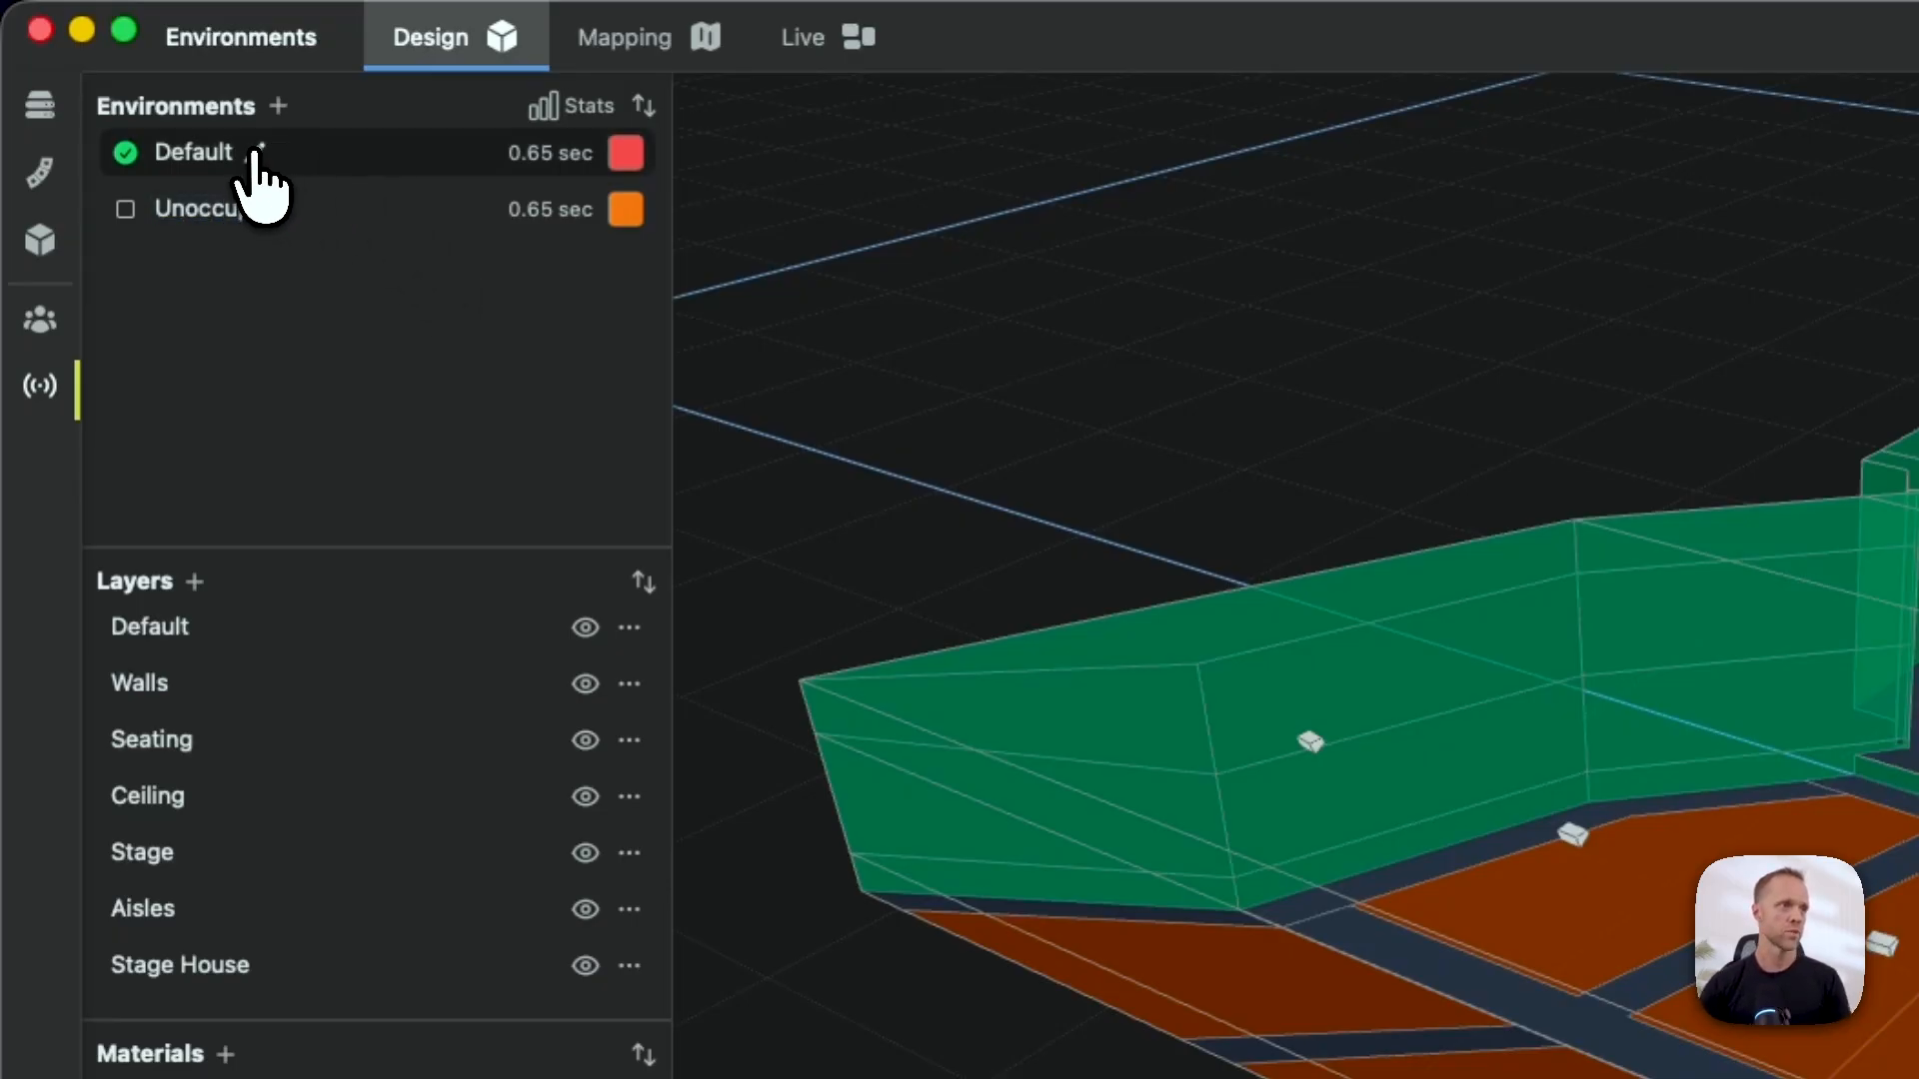
- Rename the Default environment to Occupied
double_click(236, 155)
type("Occupi")
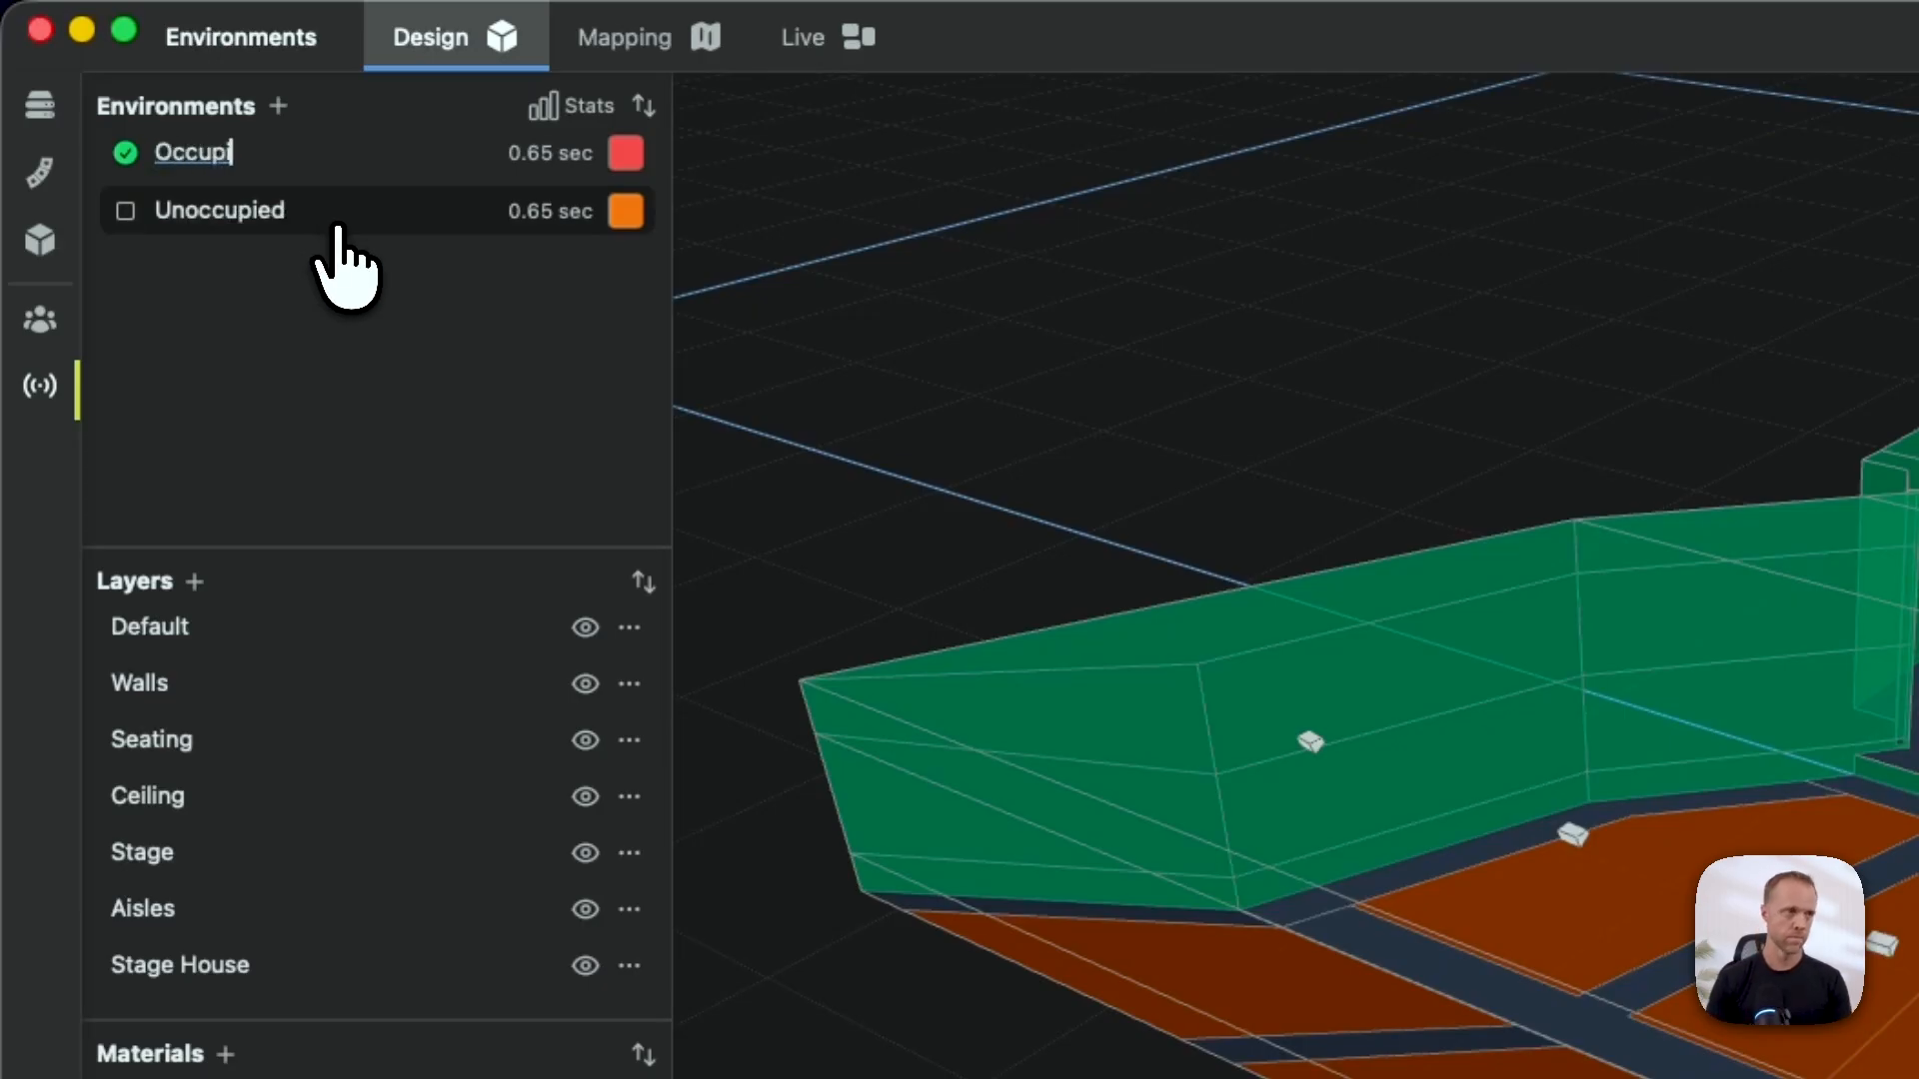
type("ed")
key("Return")
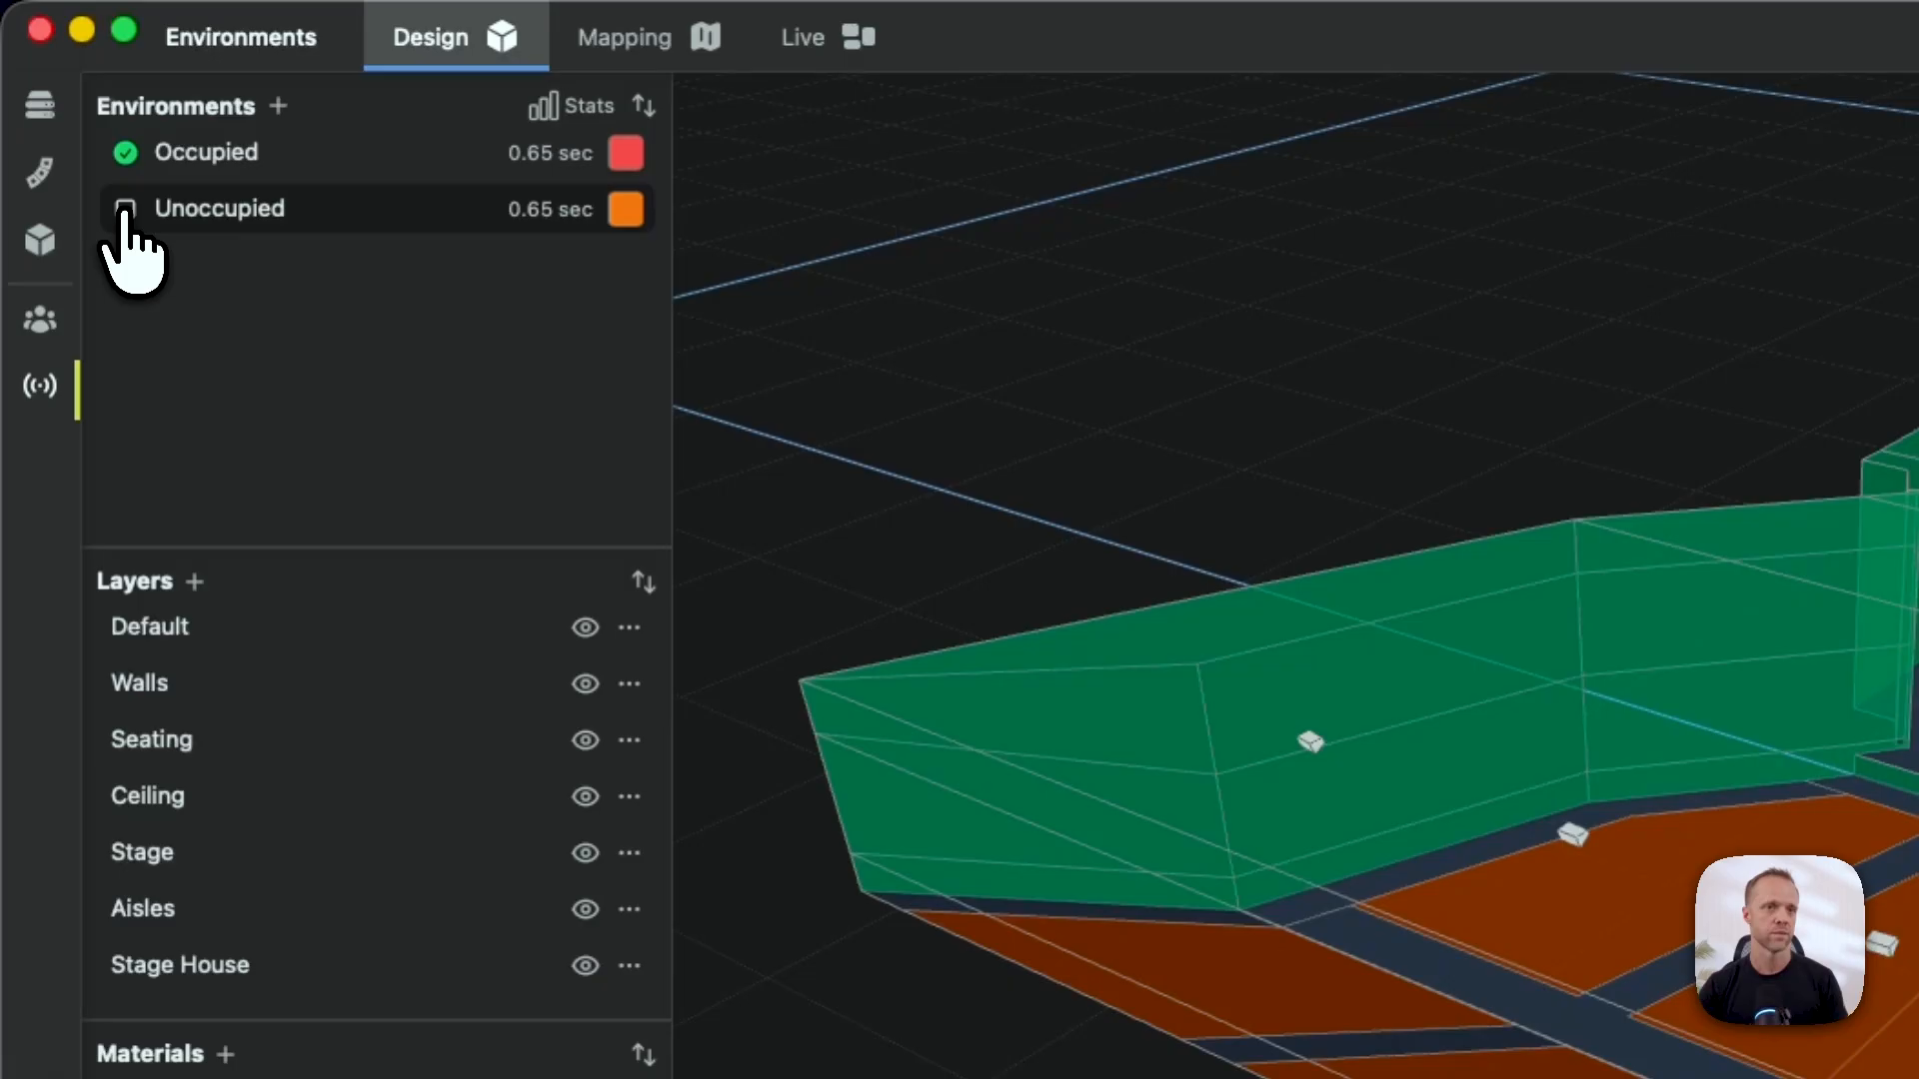
- Activate Unoccupied and paint its Seating layer with Empty Seats, raising reverberation to 0.70 sec
left_click(124, 208)
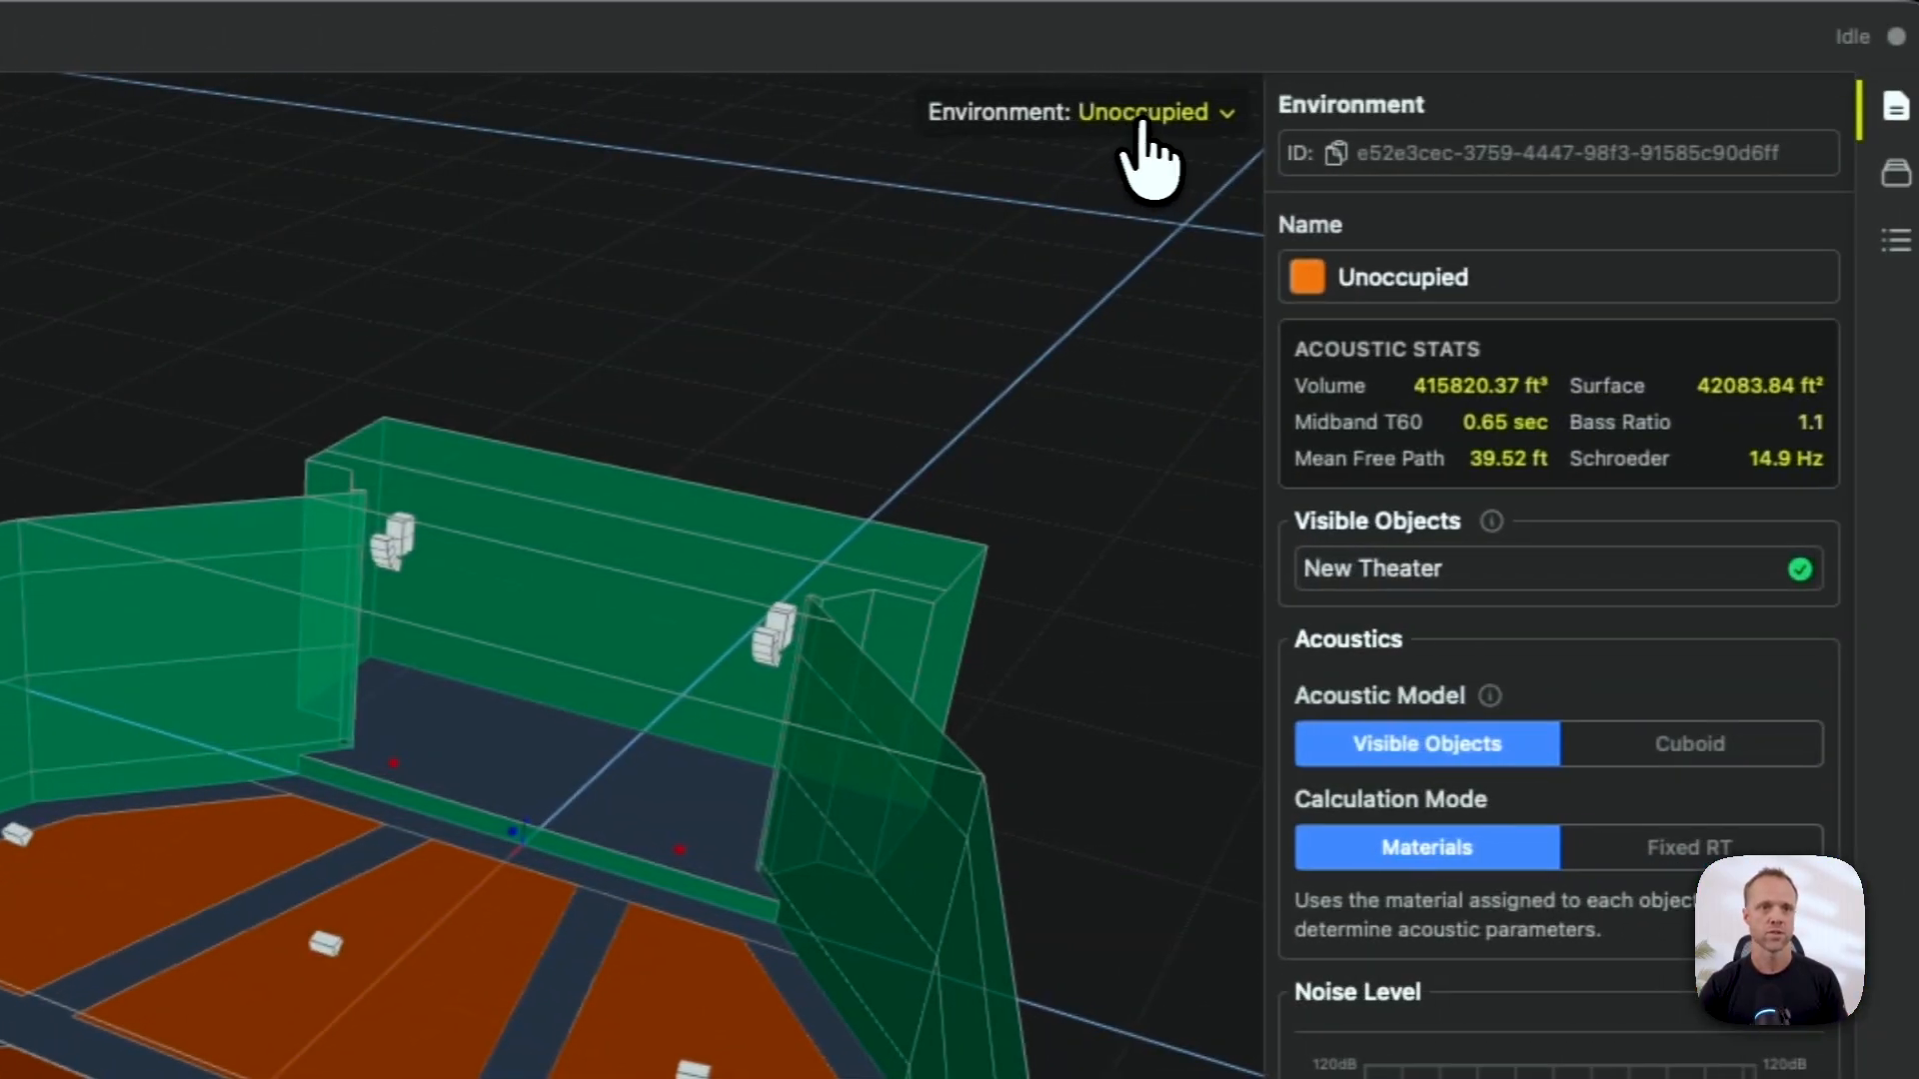
left_click(1135, 114)
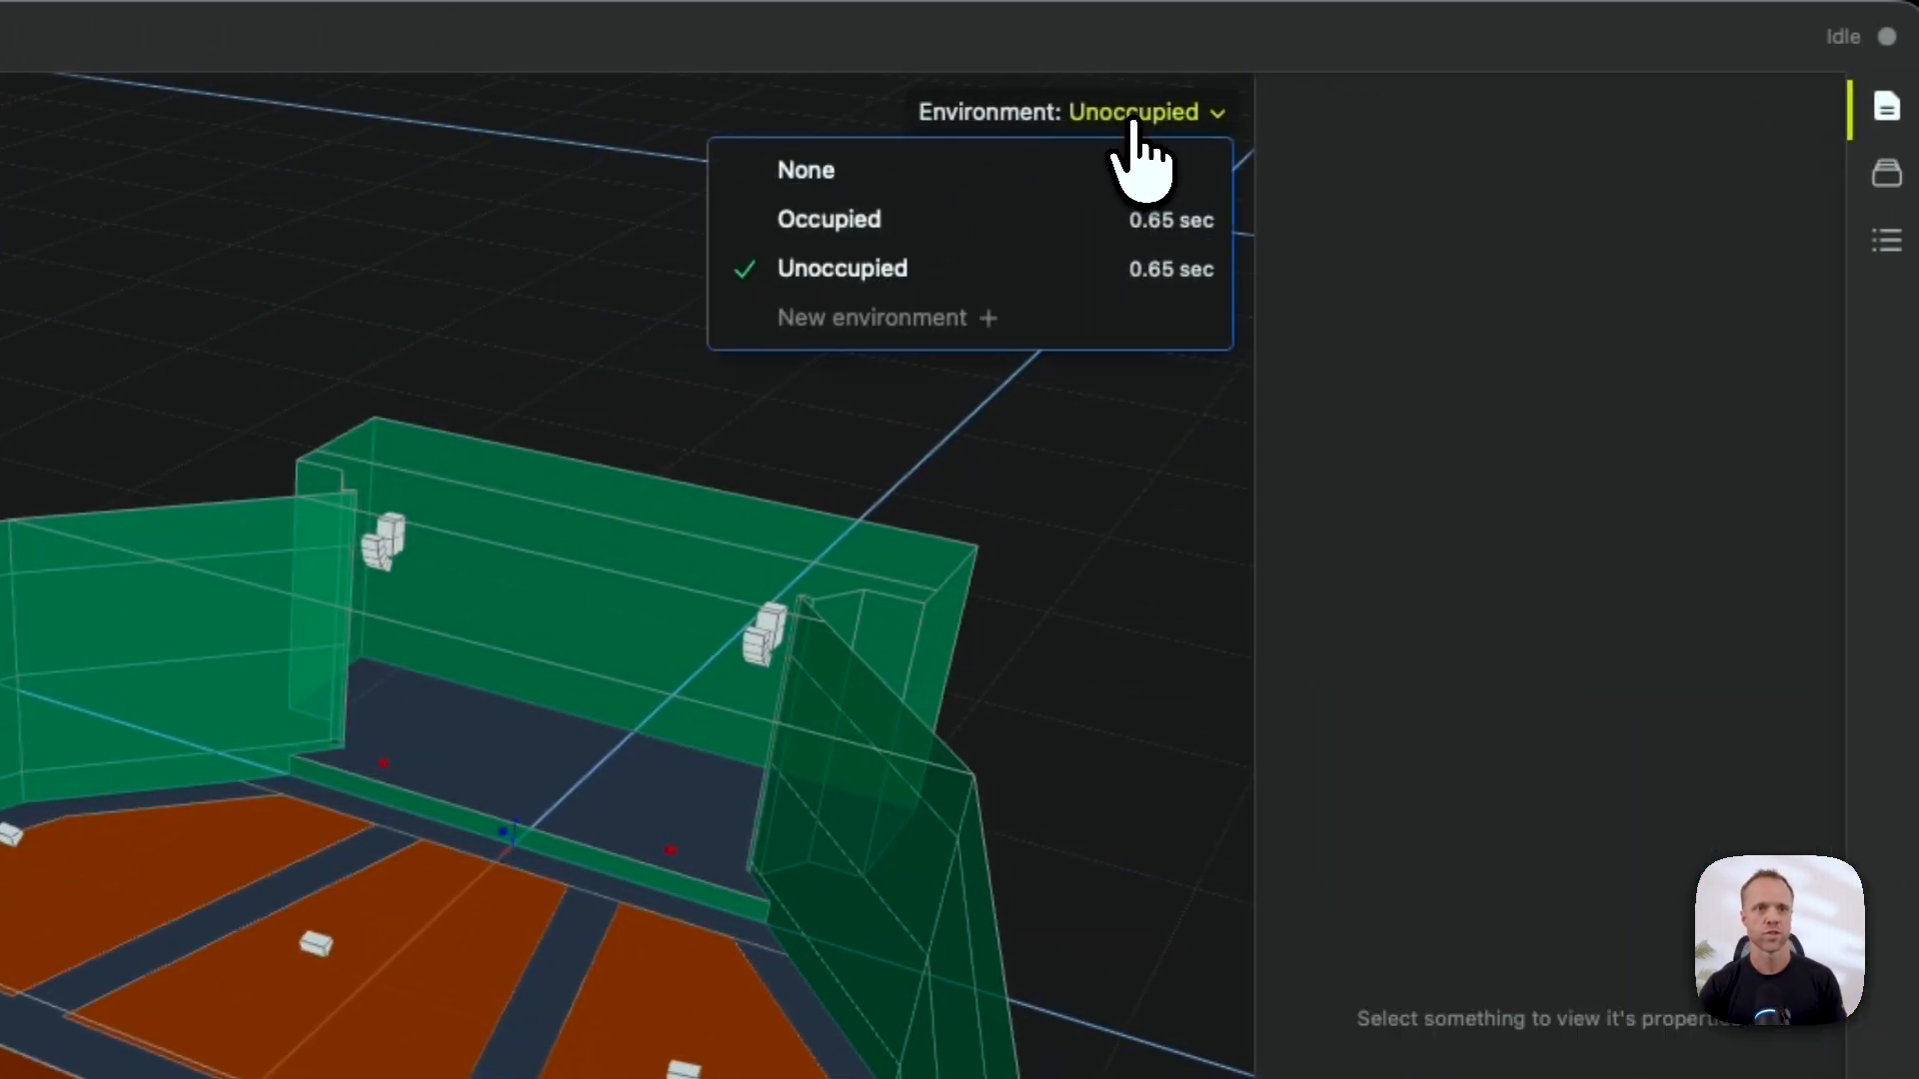
left_click(1010, 61)
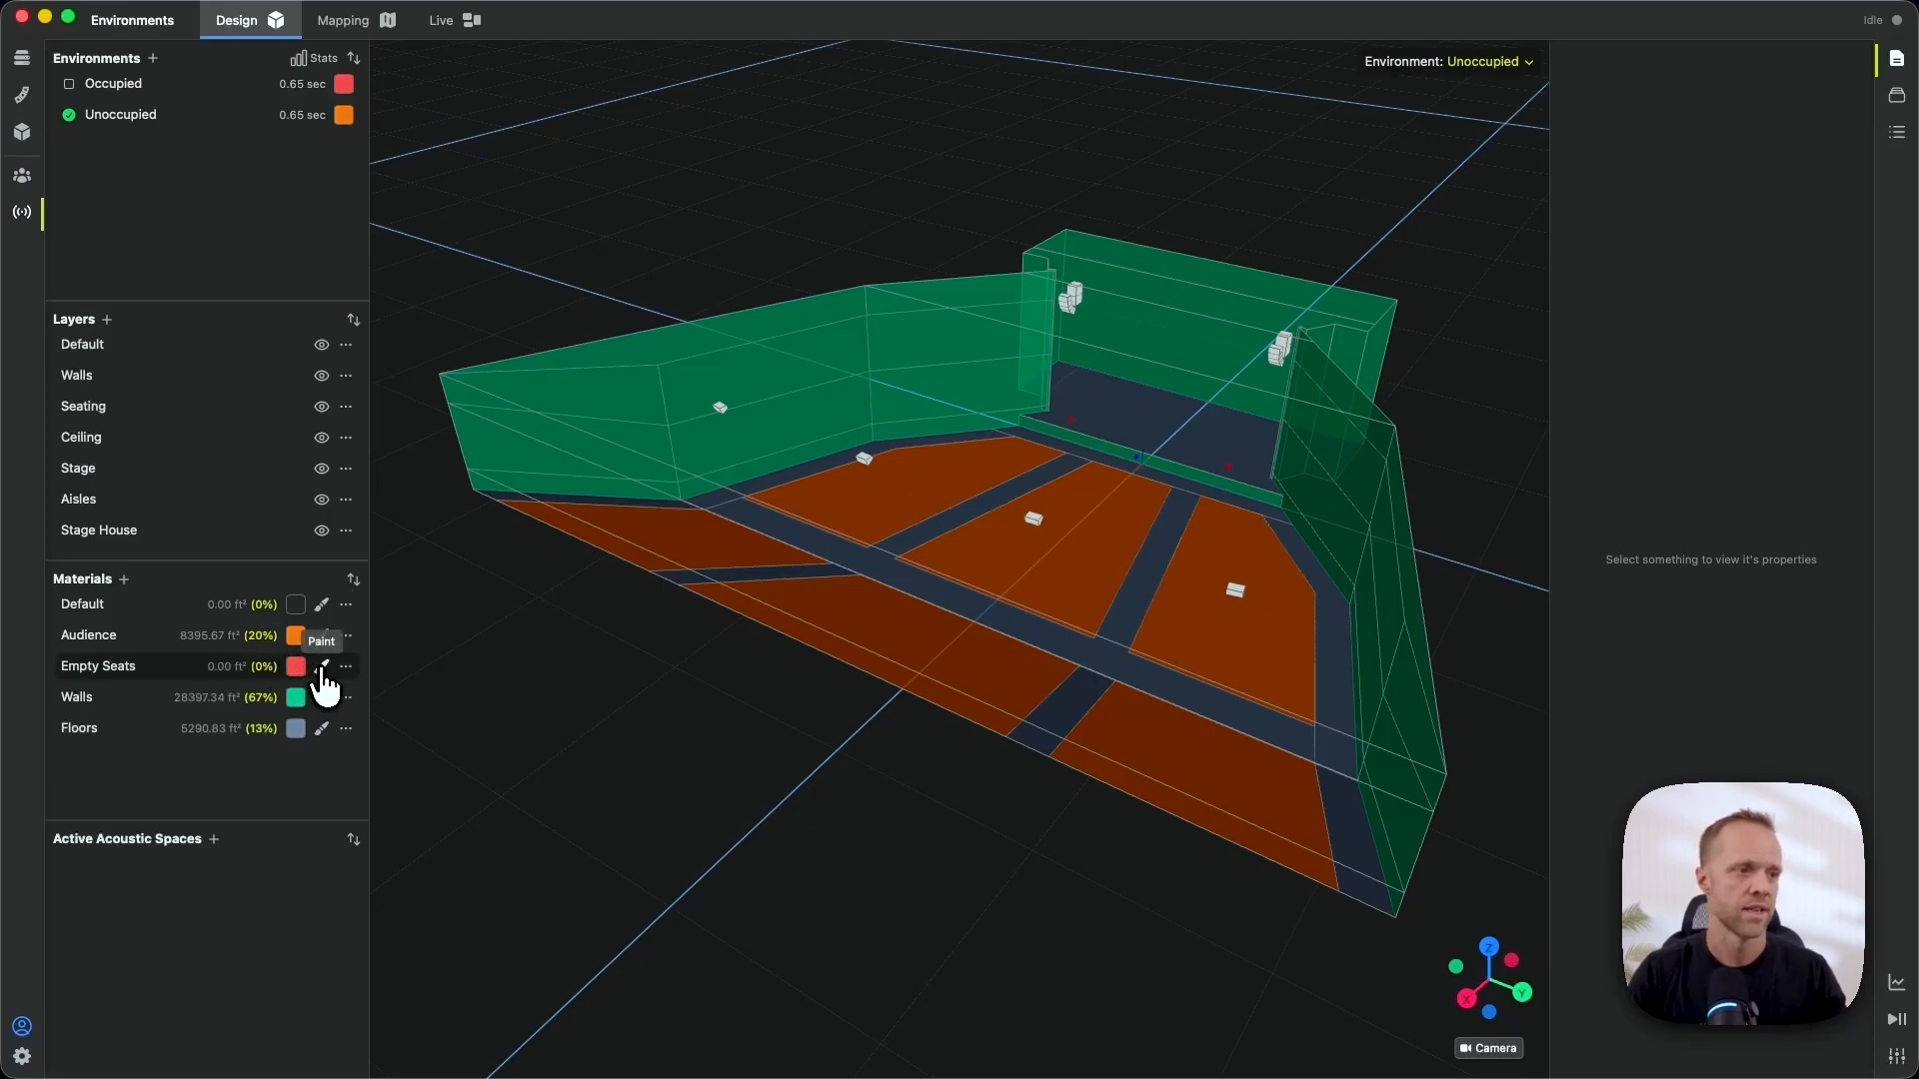
left_click(322, 667)
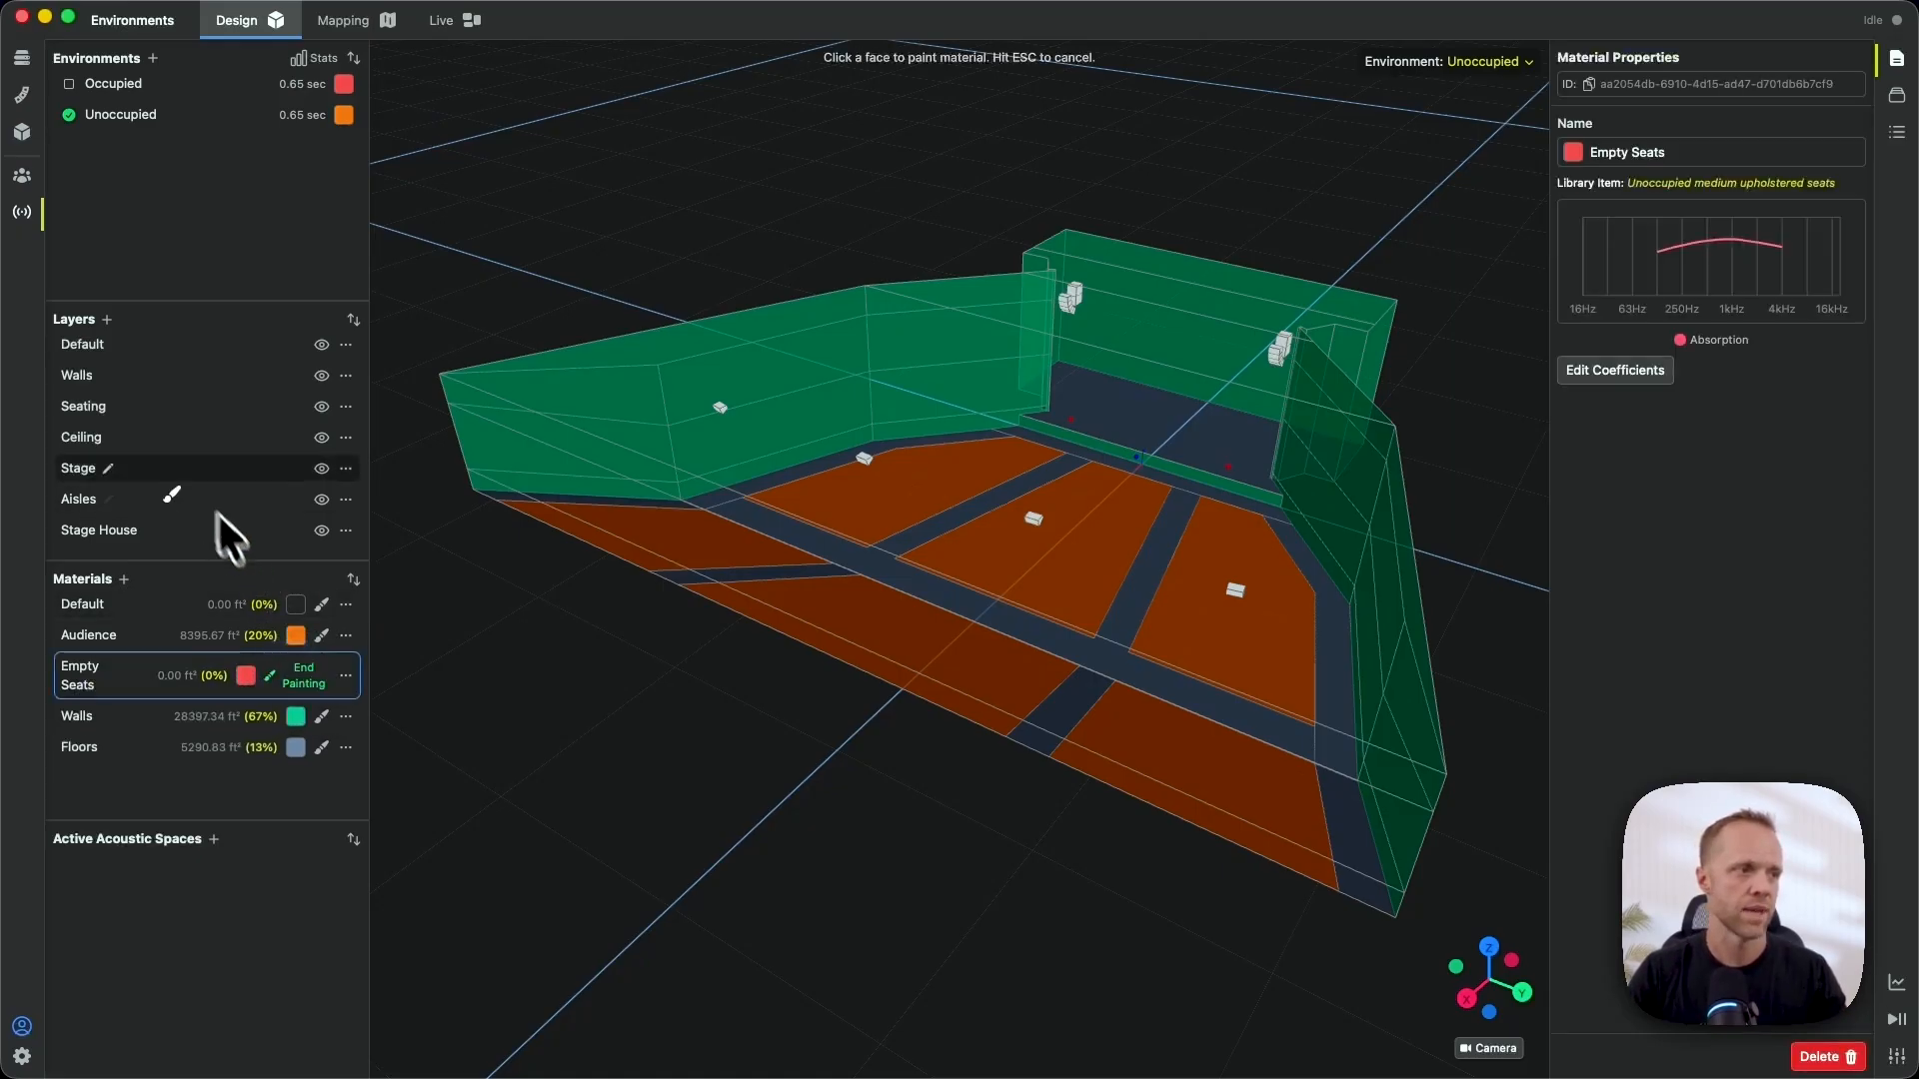
left_click(160, 409)
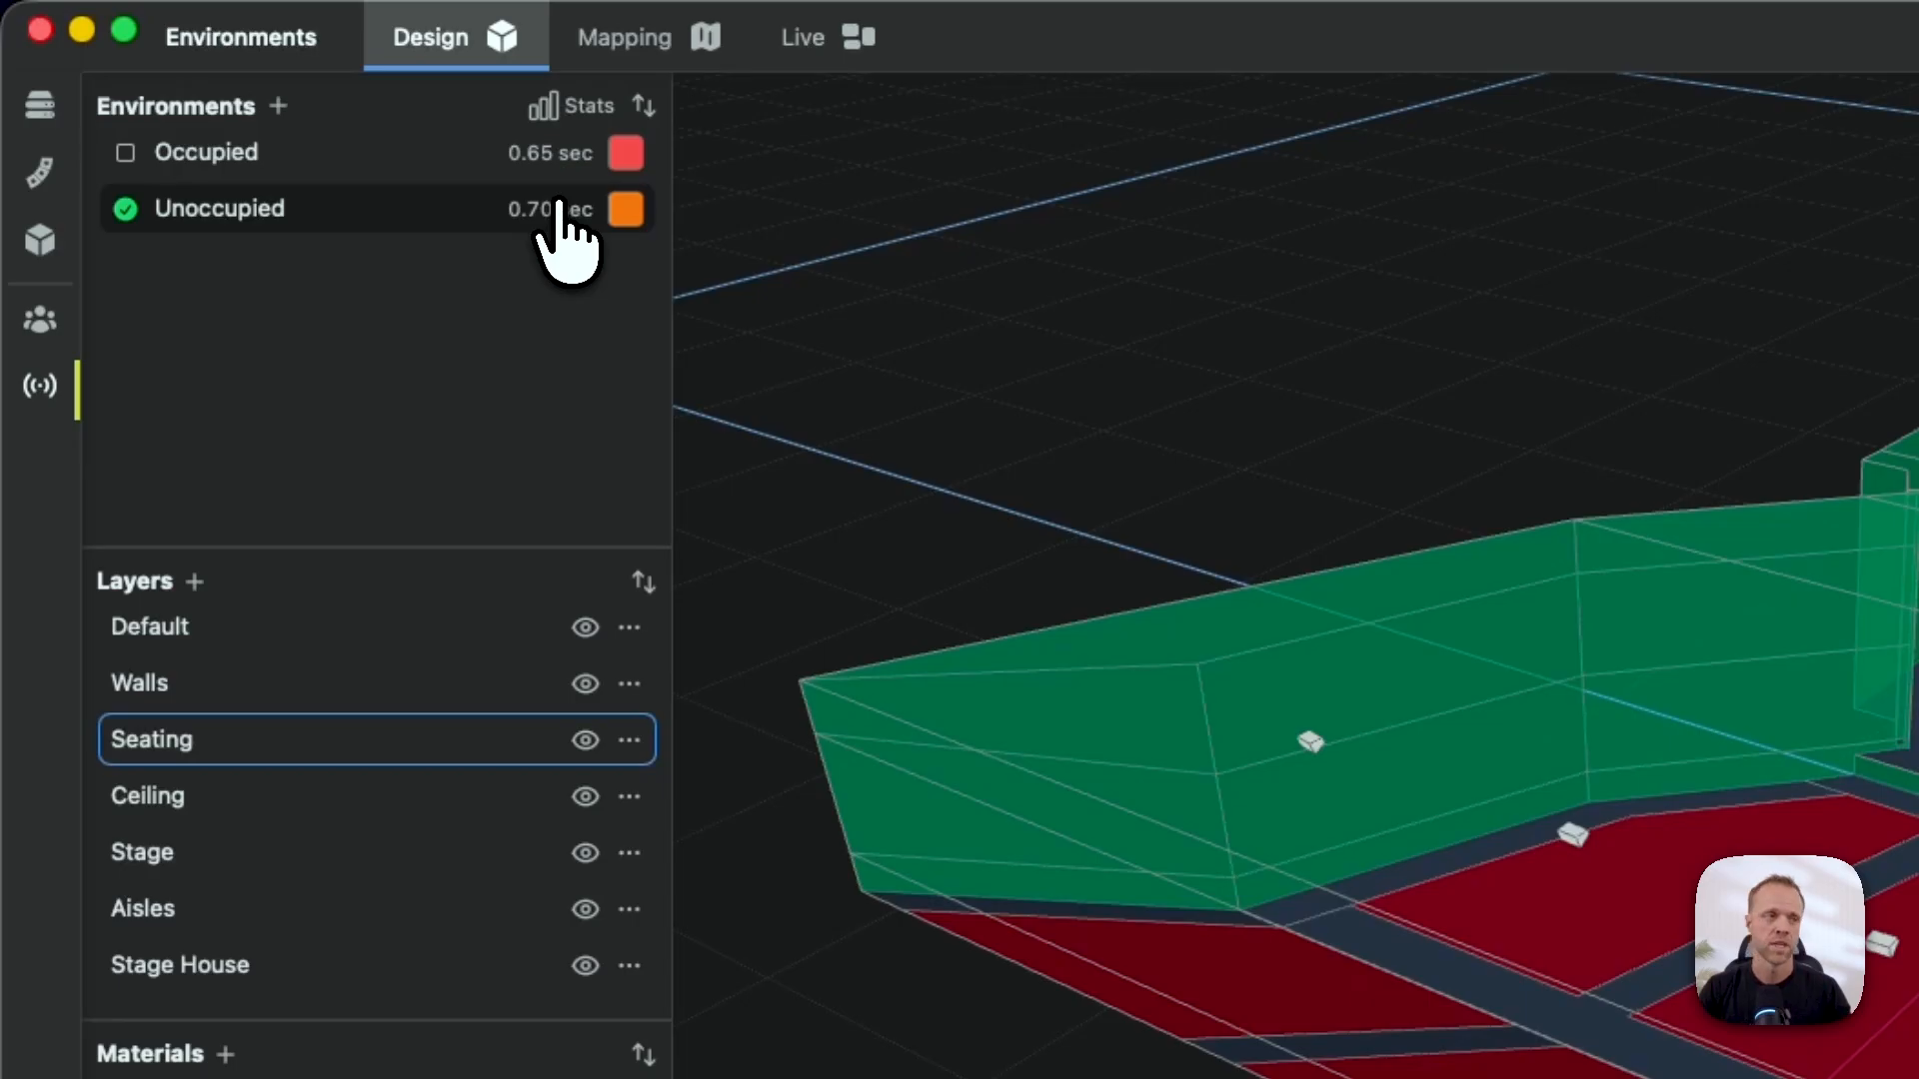
- Compare Occupied and Unoccupied reverberation in Statistical Acoustics, then view the 4 kHz D/R map
left_click(577, 107)
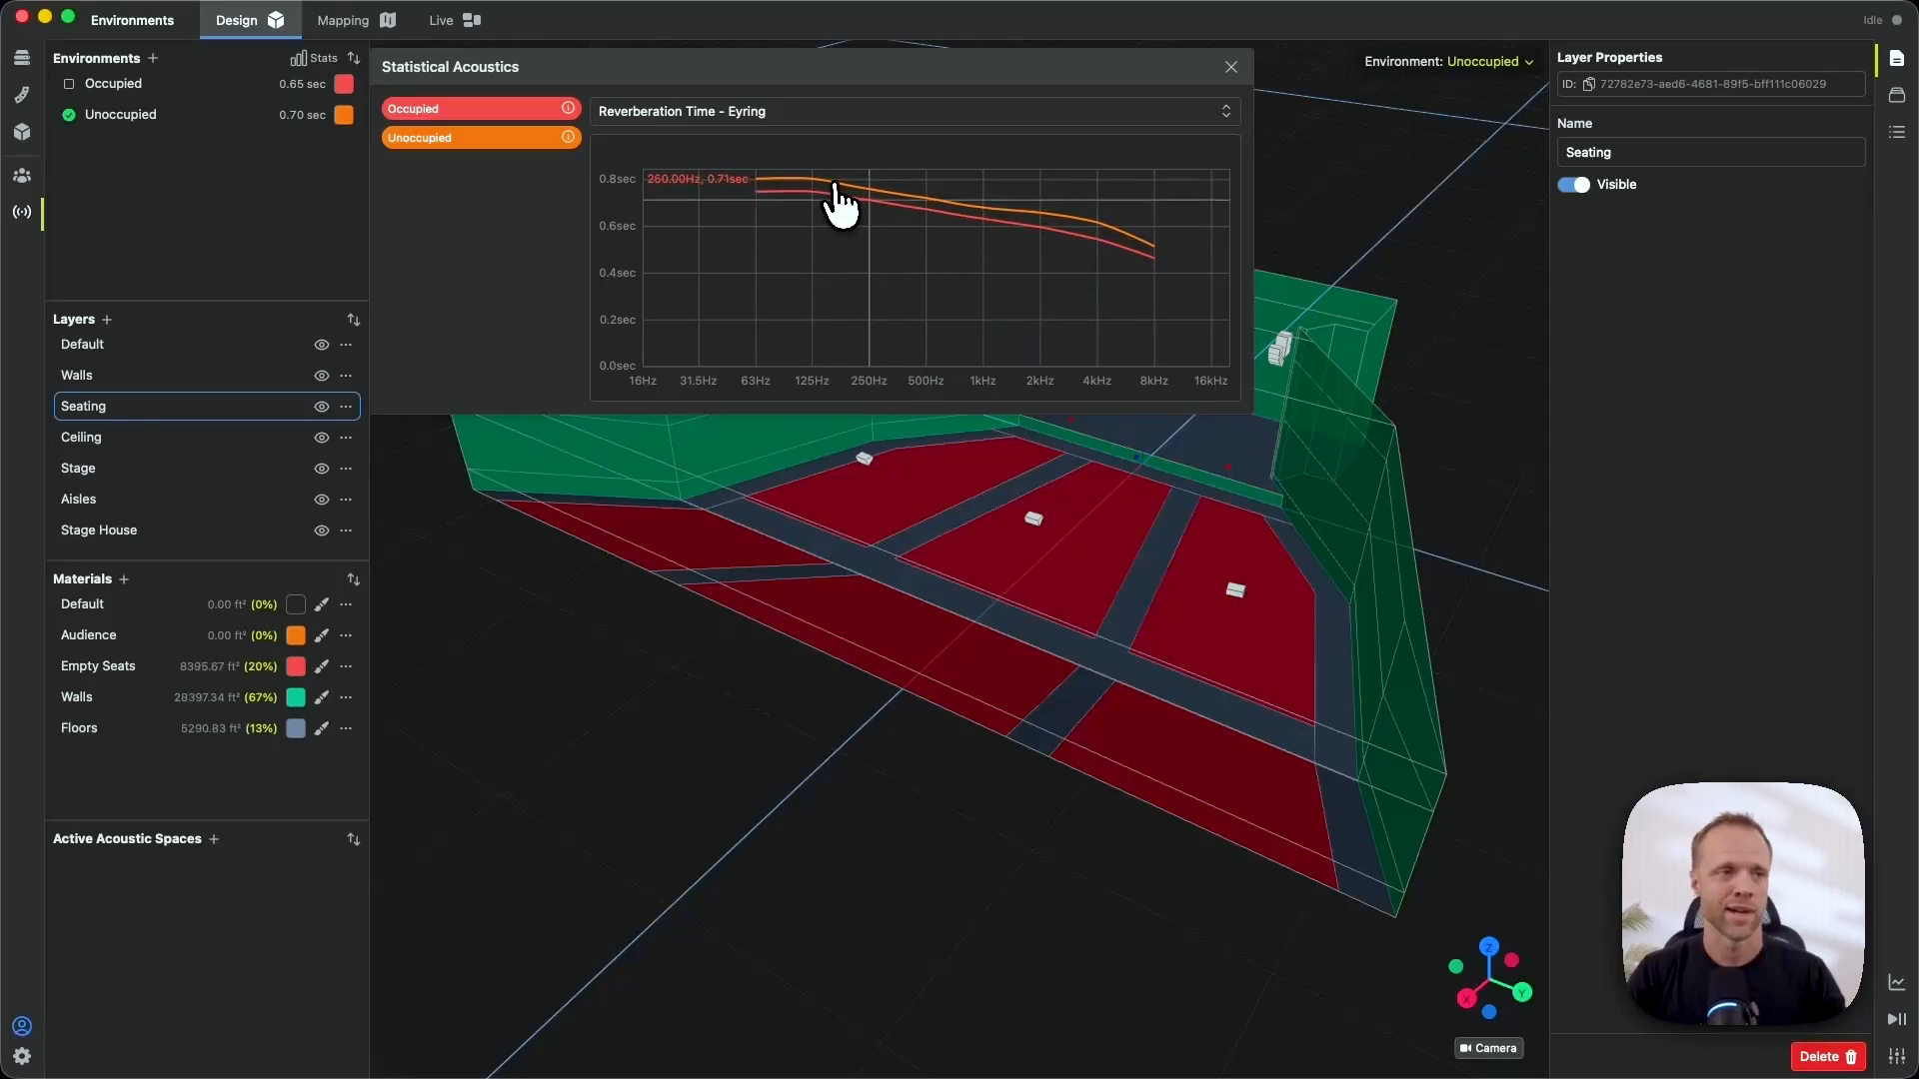
left_click(1230, 67)
left_click(346, 22)
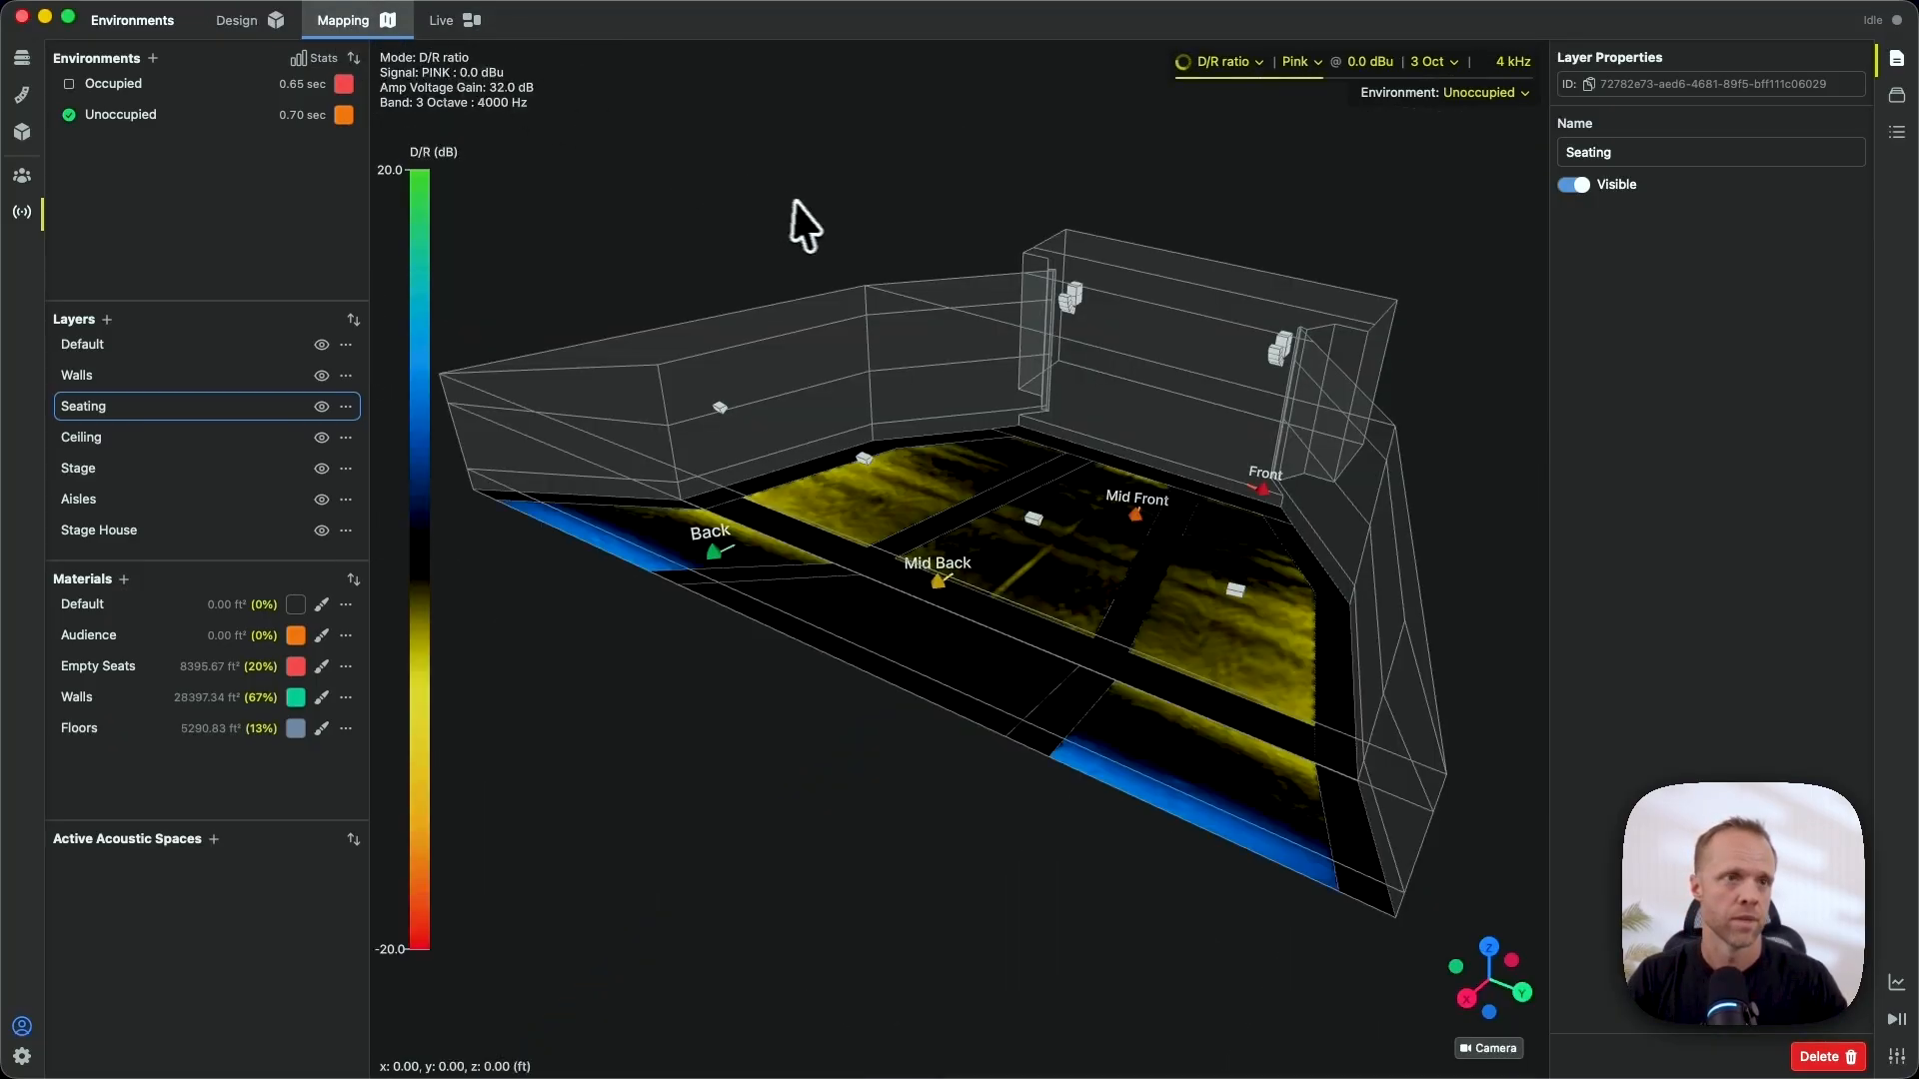
left_click_drag(1392, 236, 1271, 232)
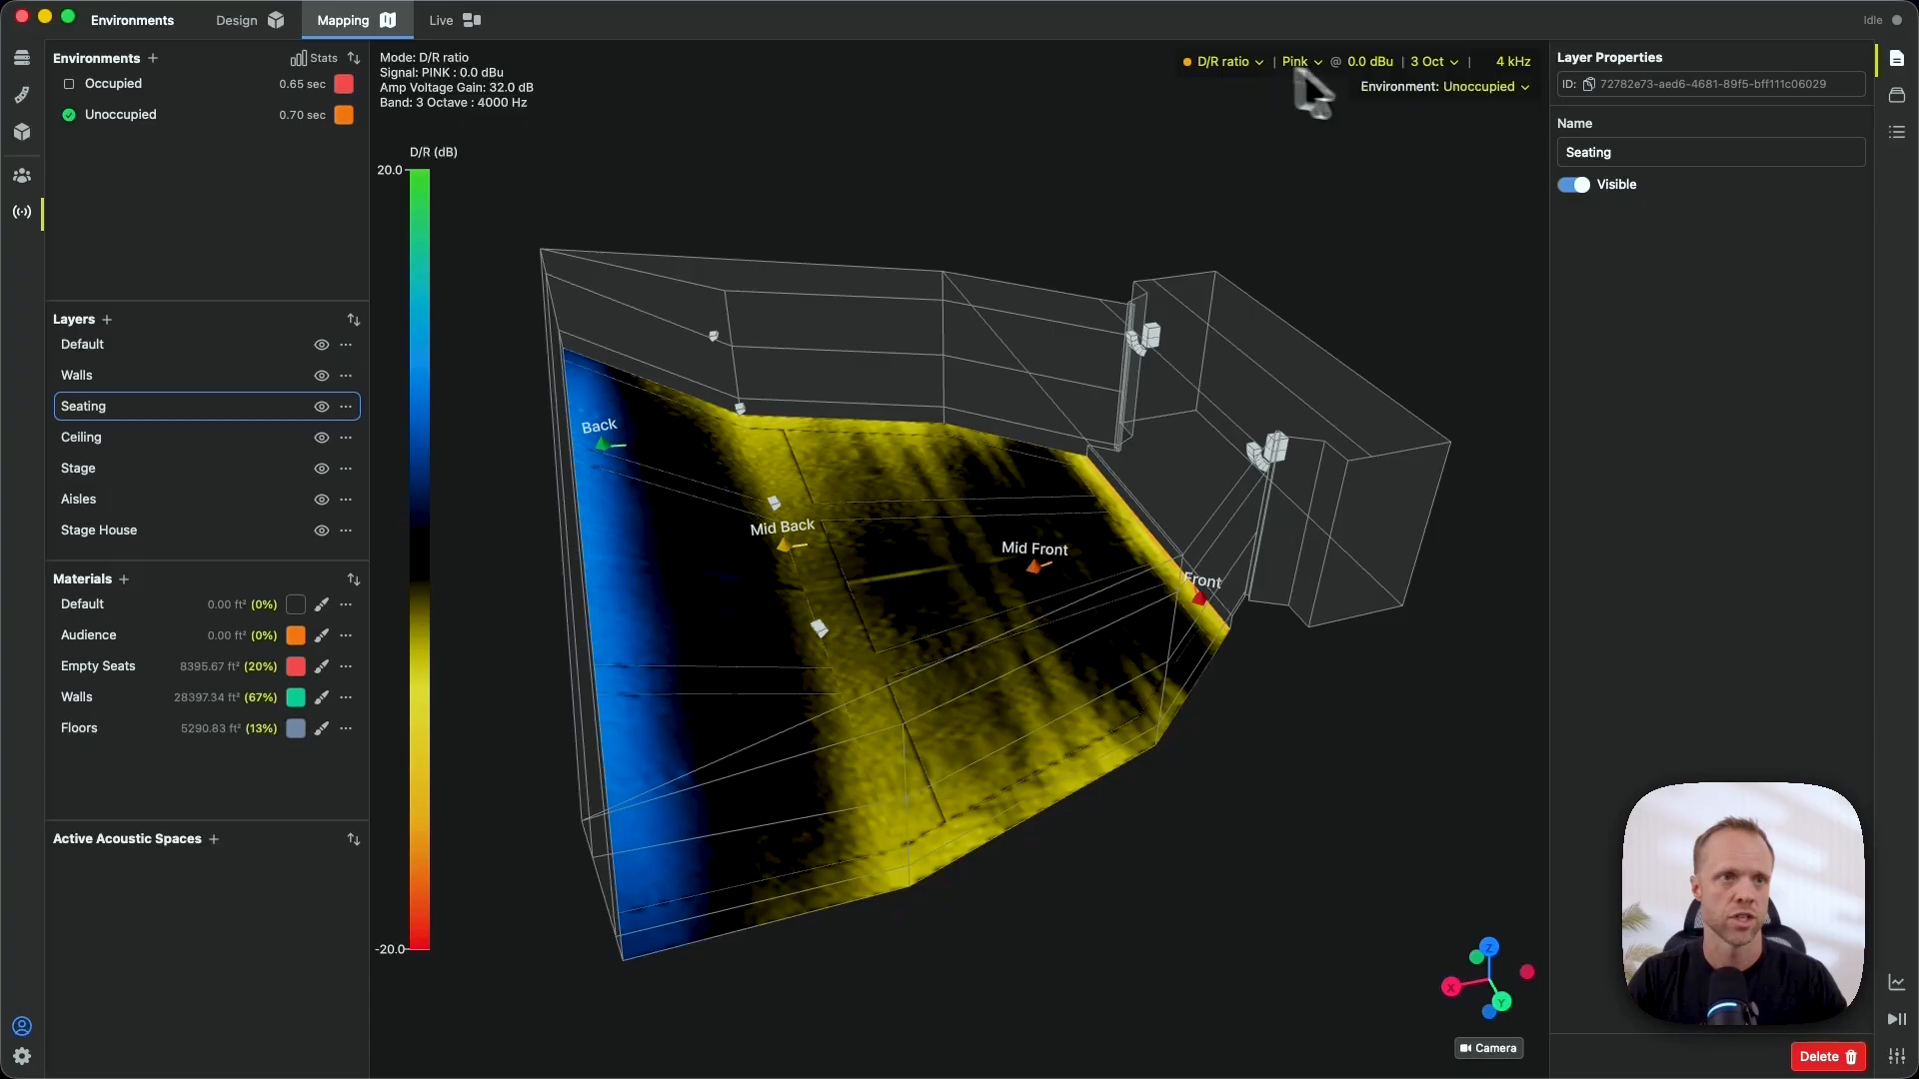
left_click(1497, 92)
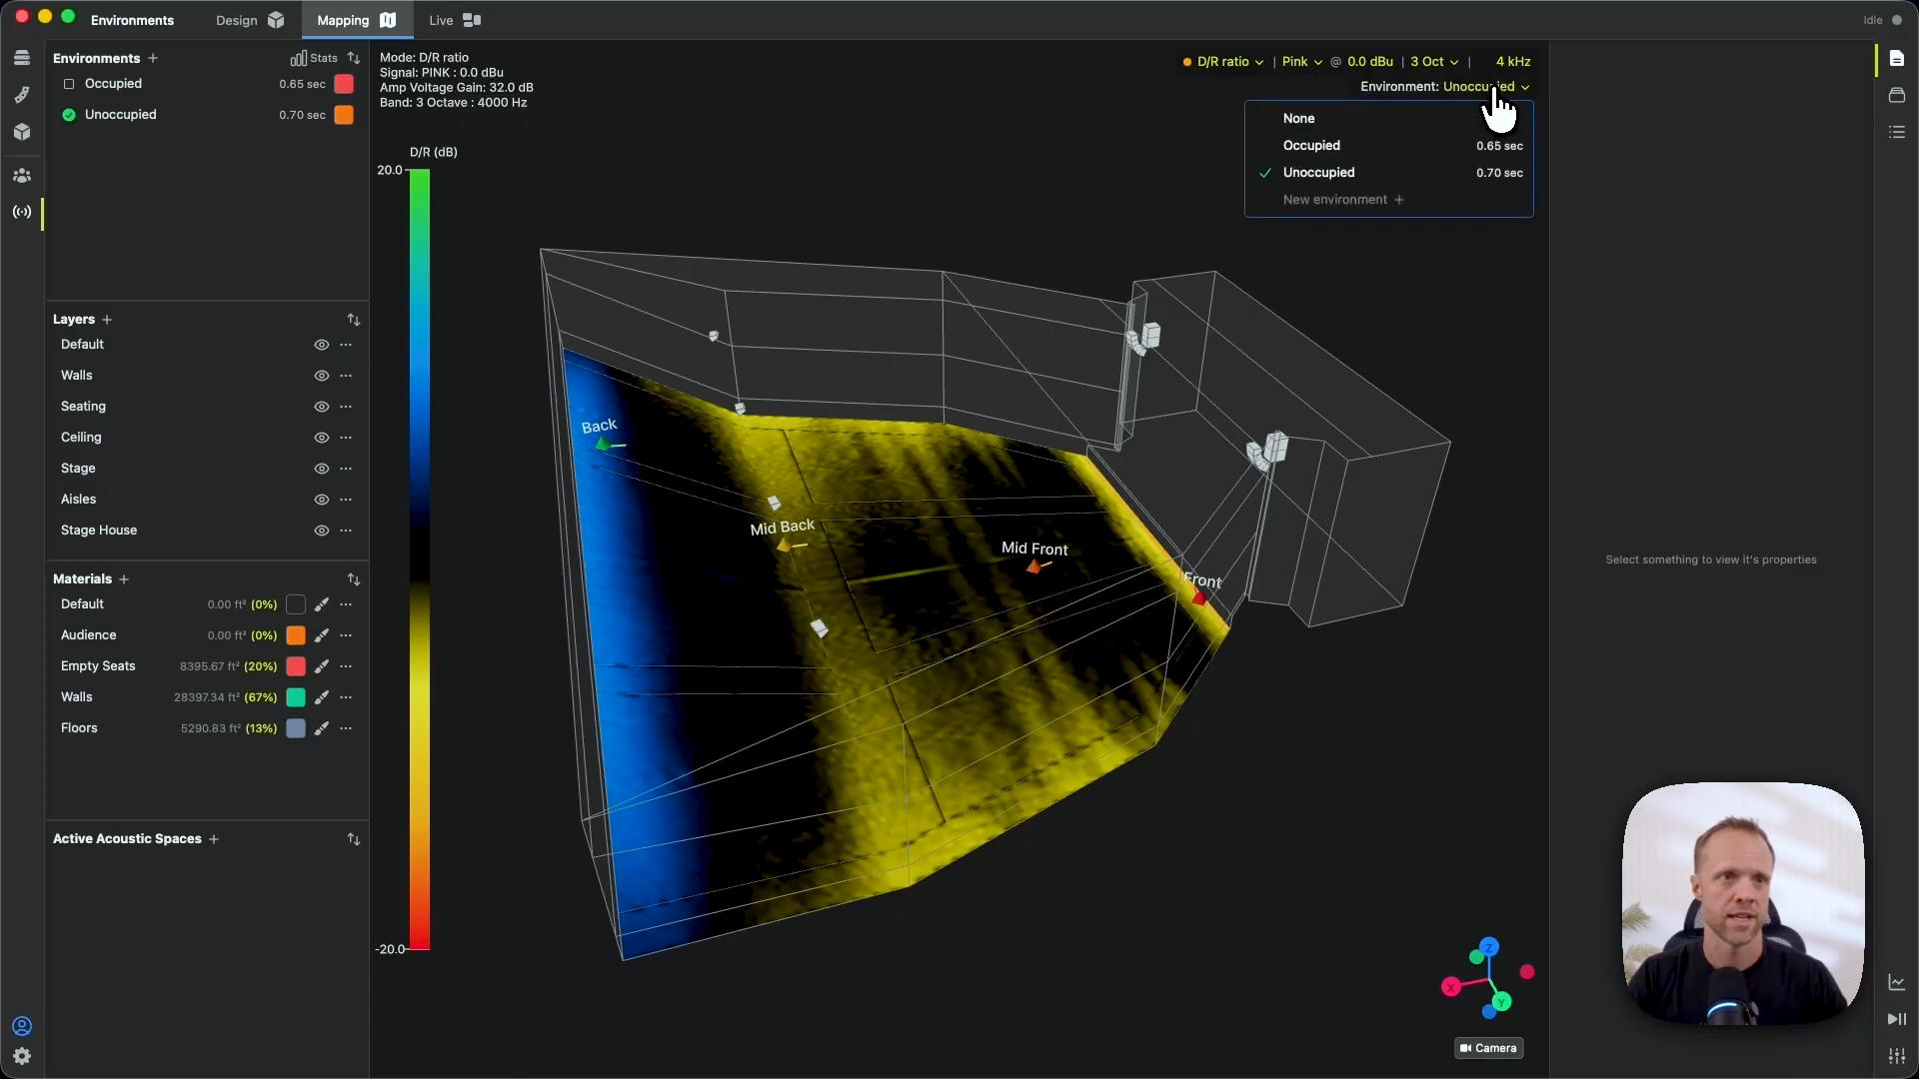
left_click(1469, 145)
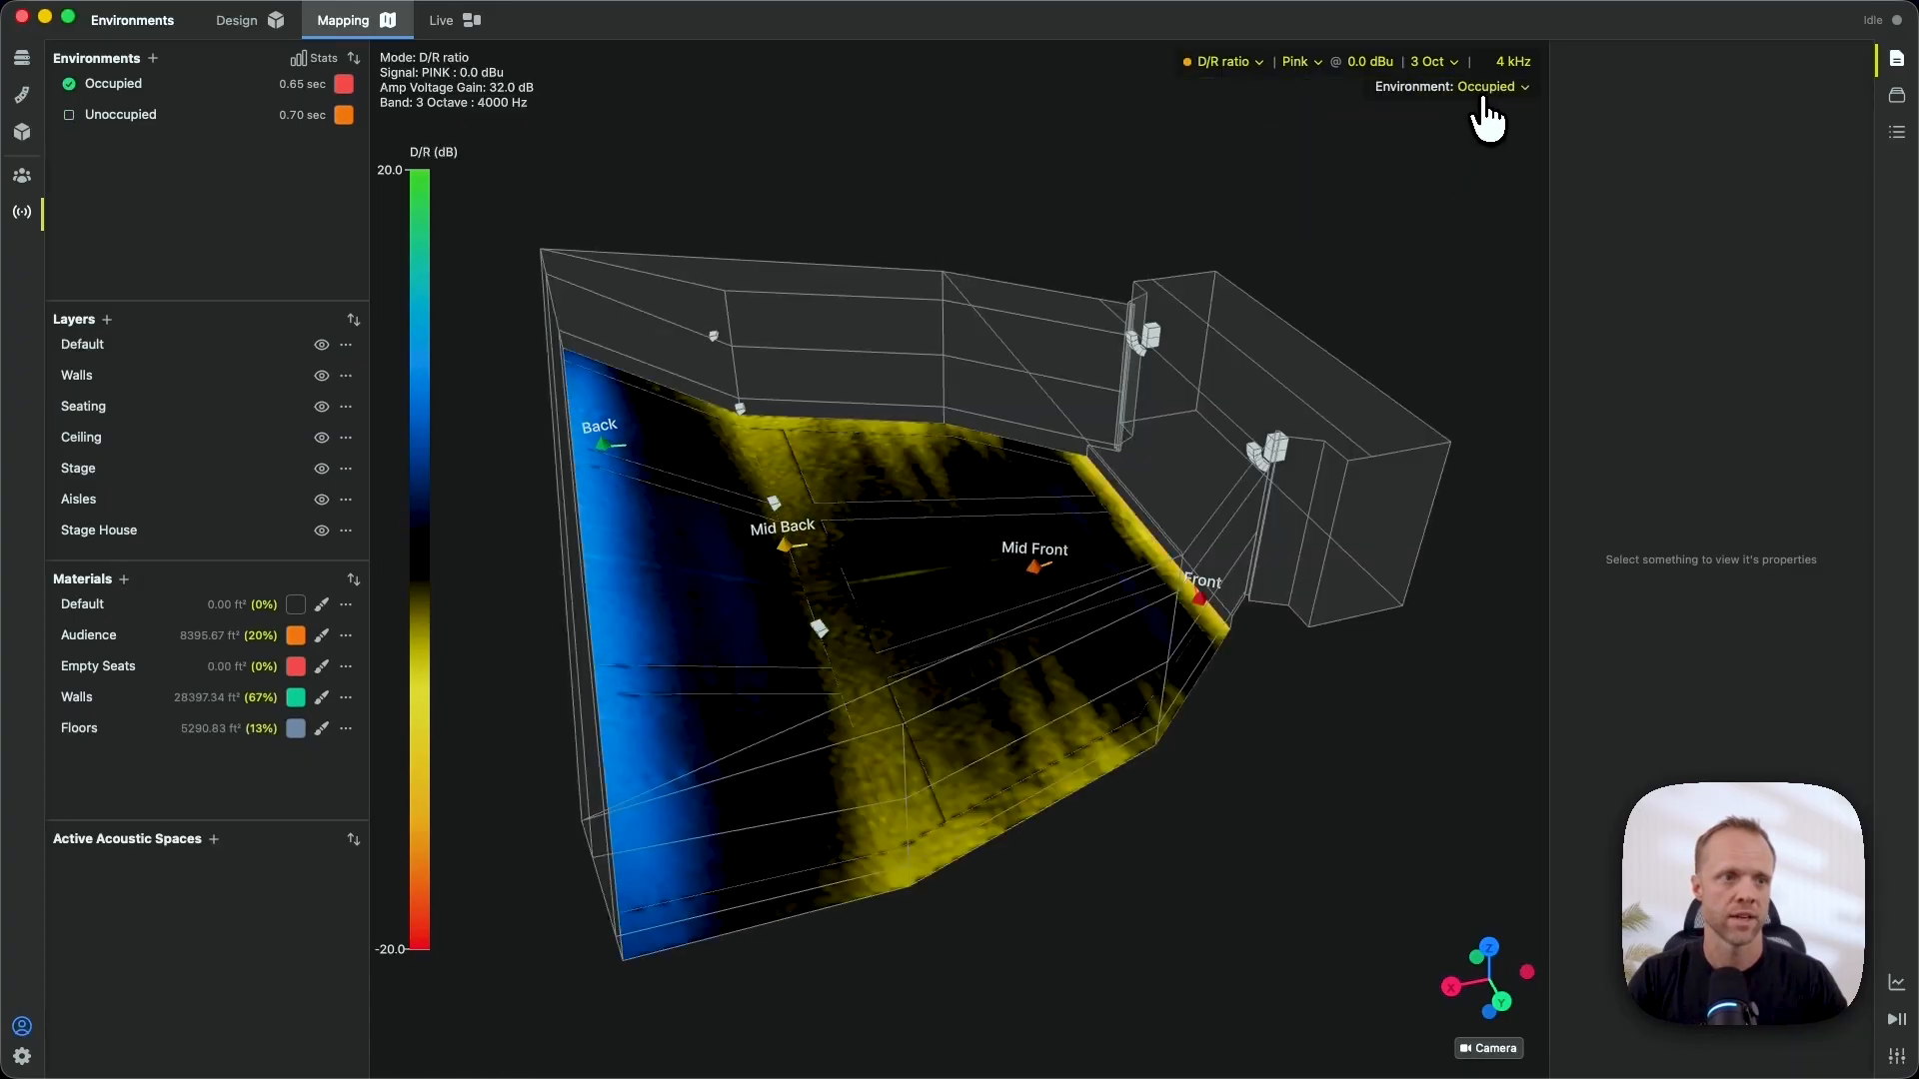
left_click(1481, 92)
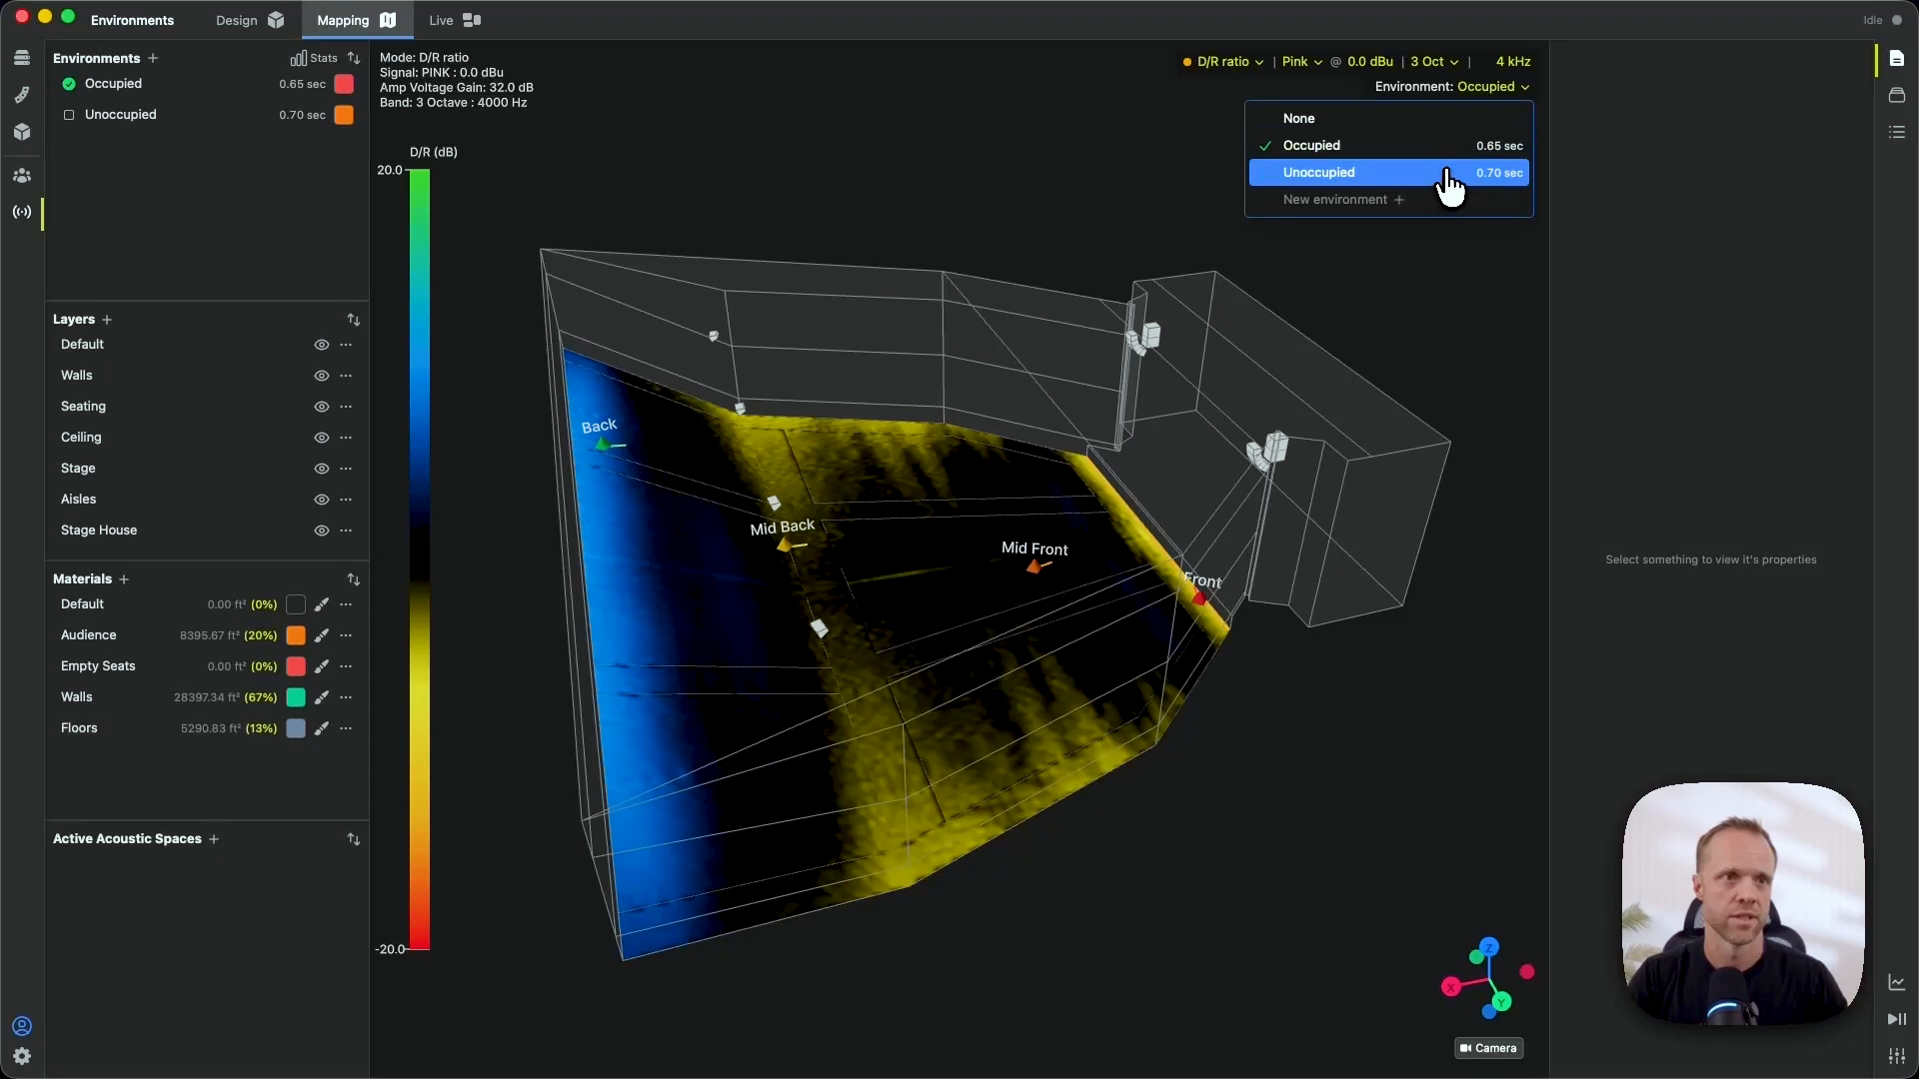
left_click(1450, 172)
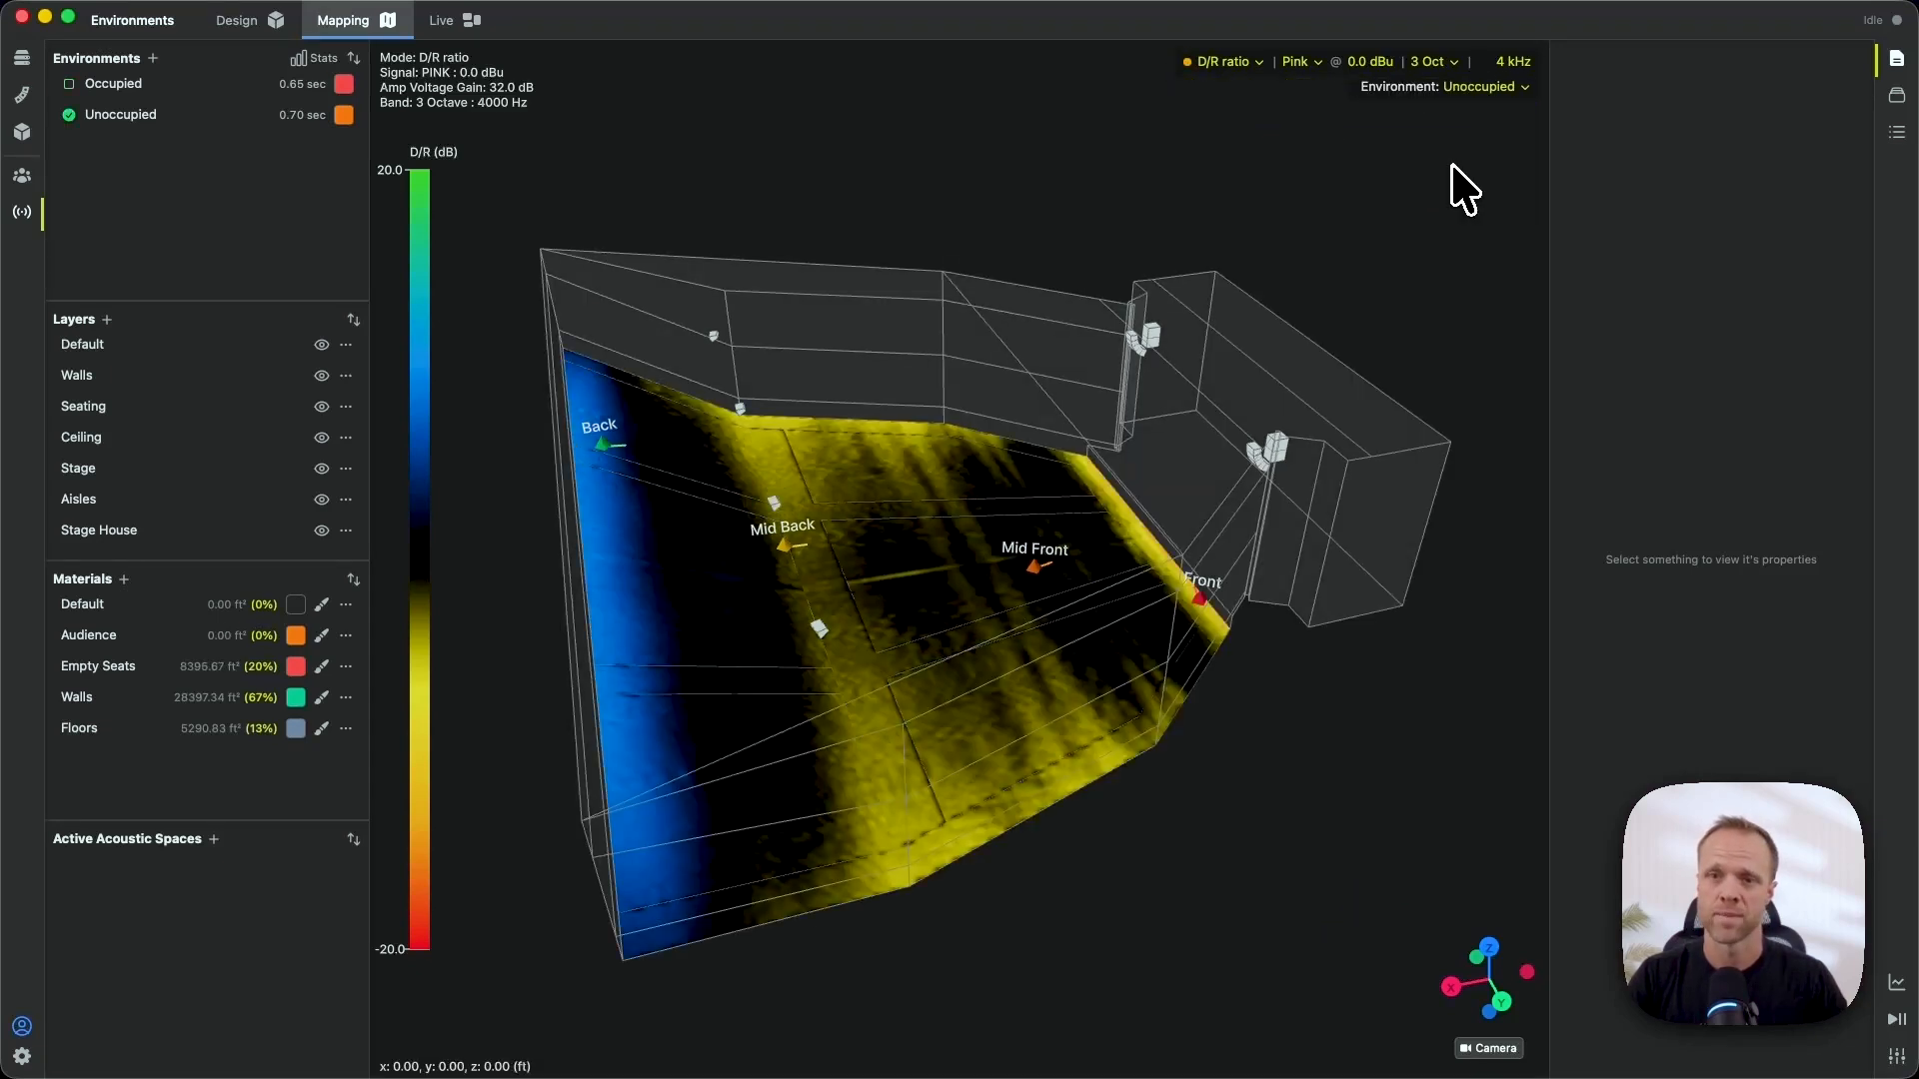
- Give the Unoccupied environment the RC 30 (N) background noise preset, sloping down from 60 dB at 16 Hz
left_click(1239, 70)
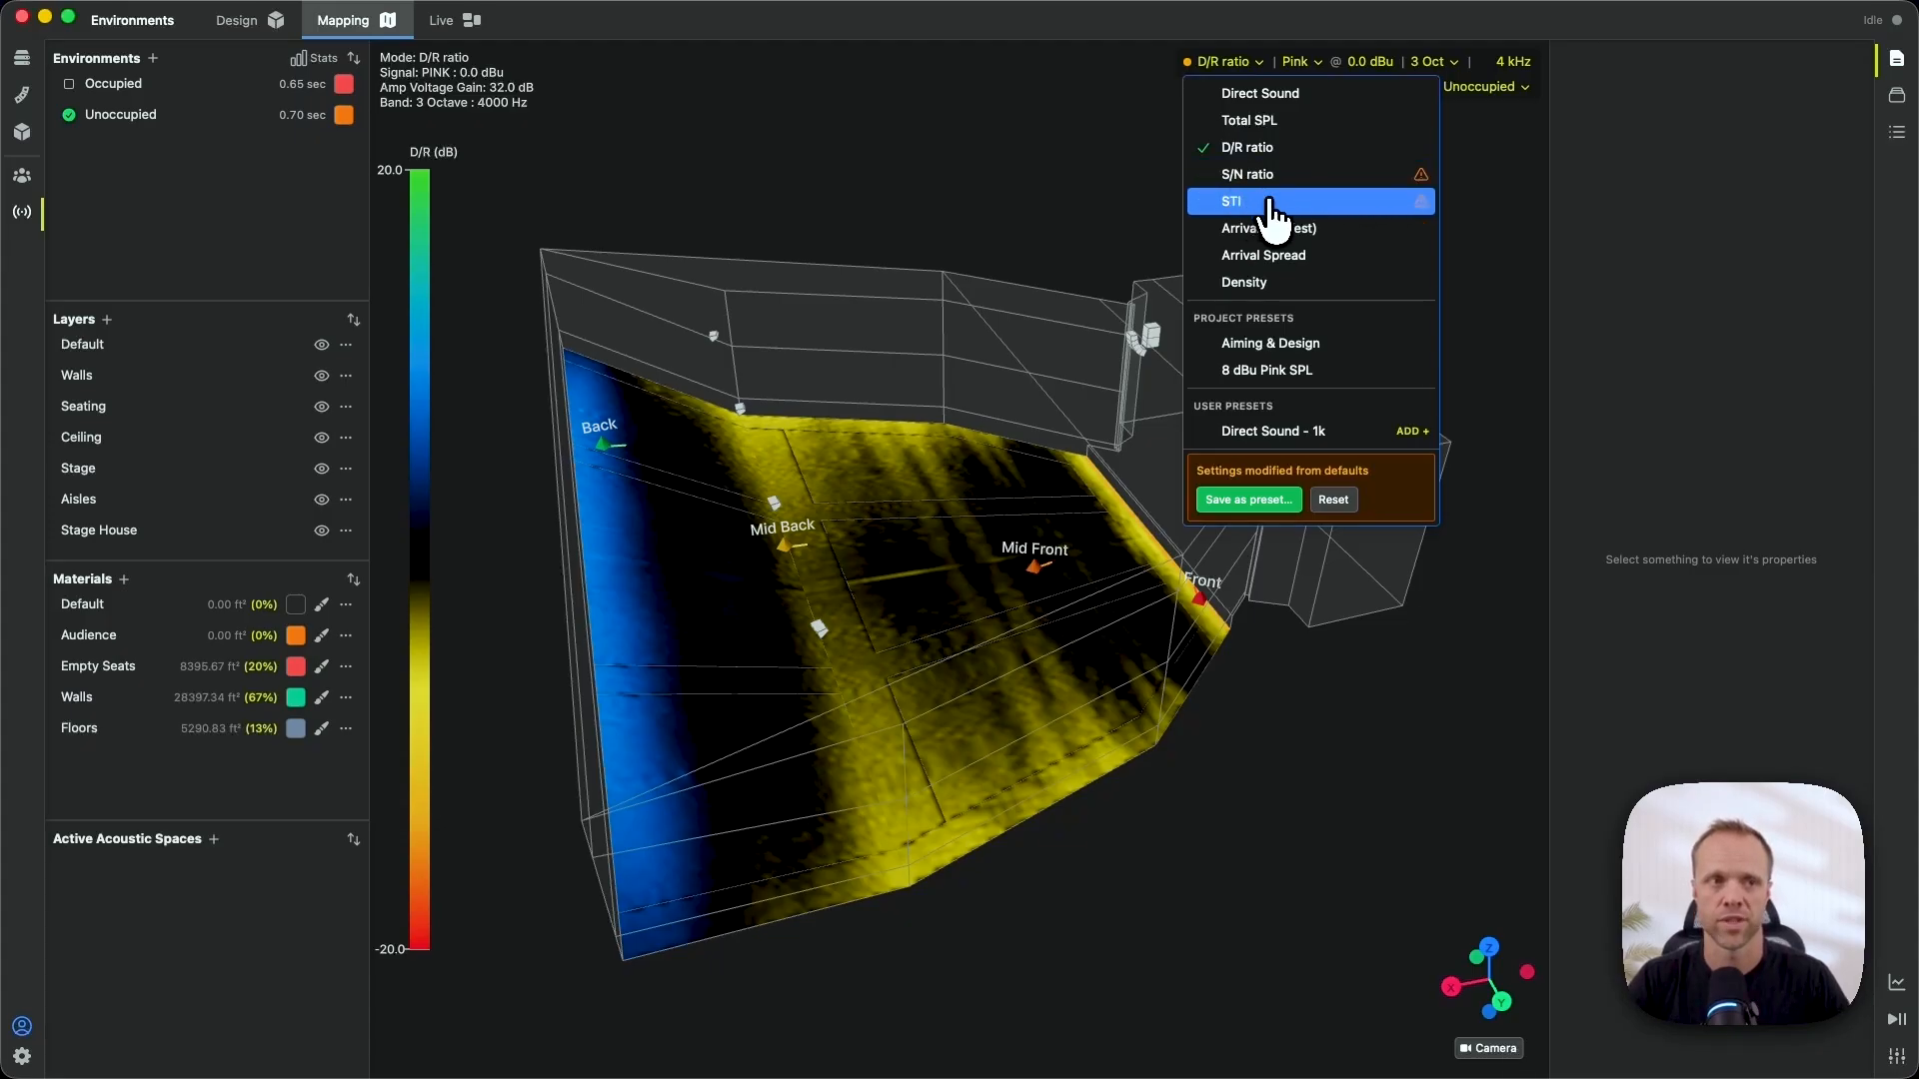
mouse_move(1426, 176)
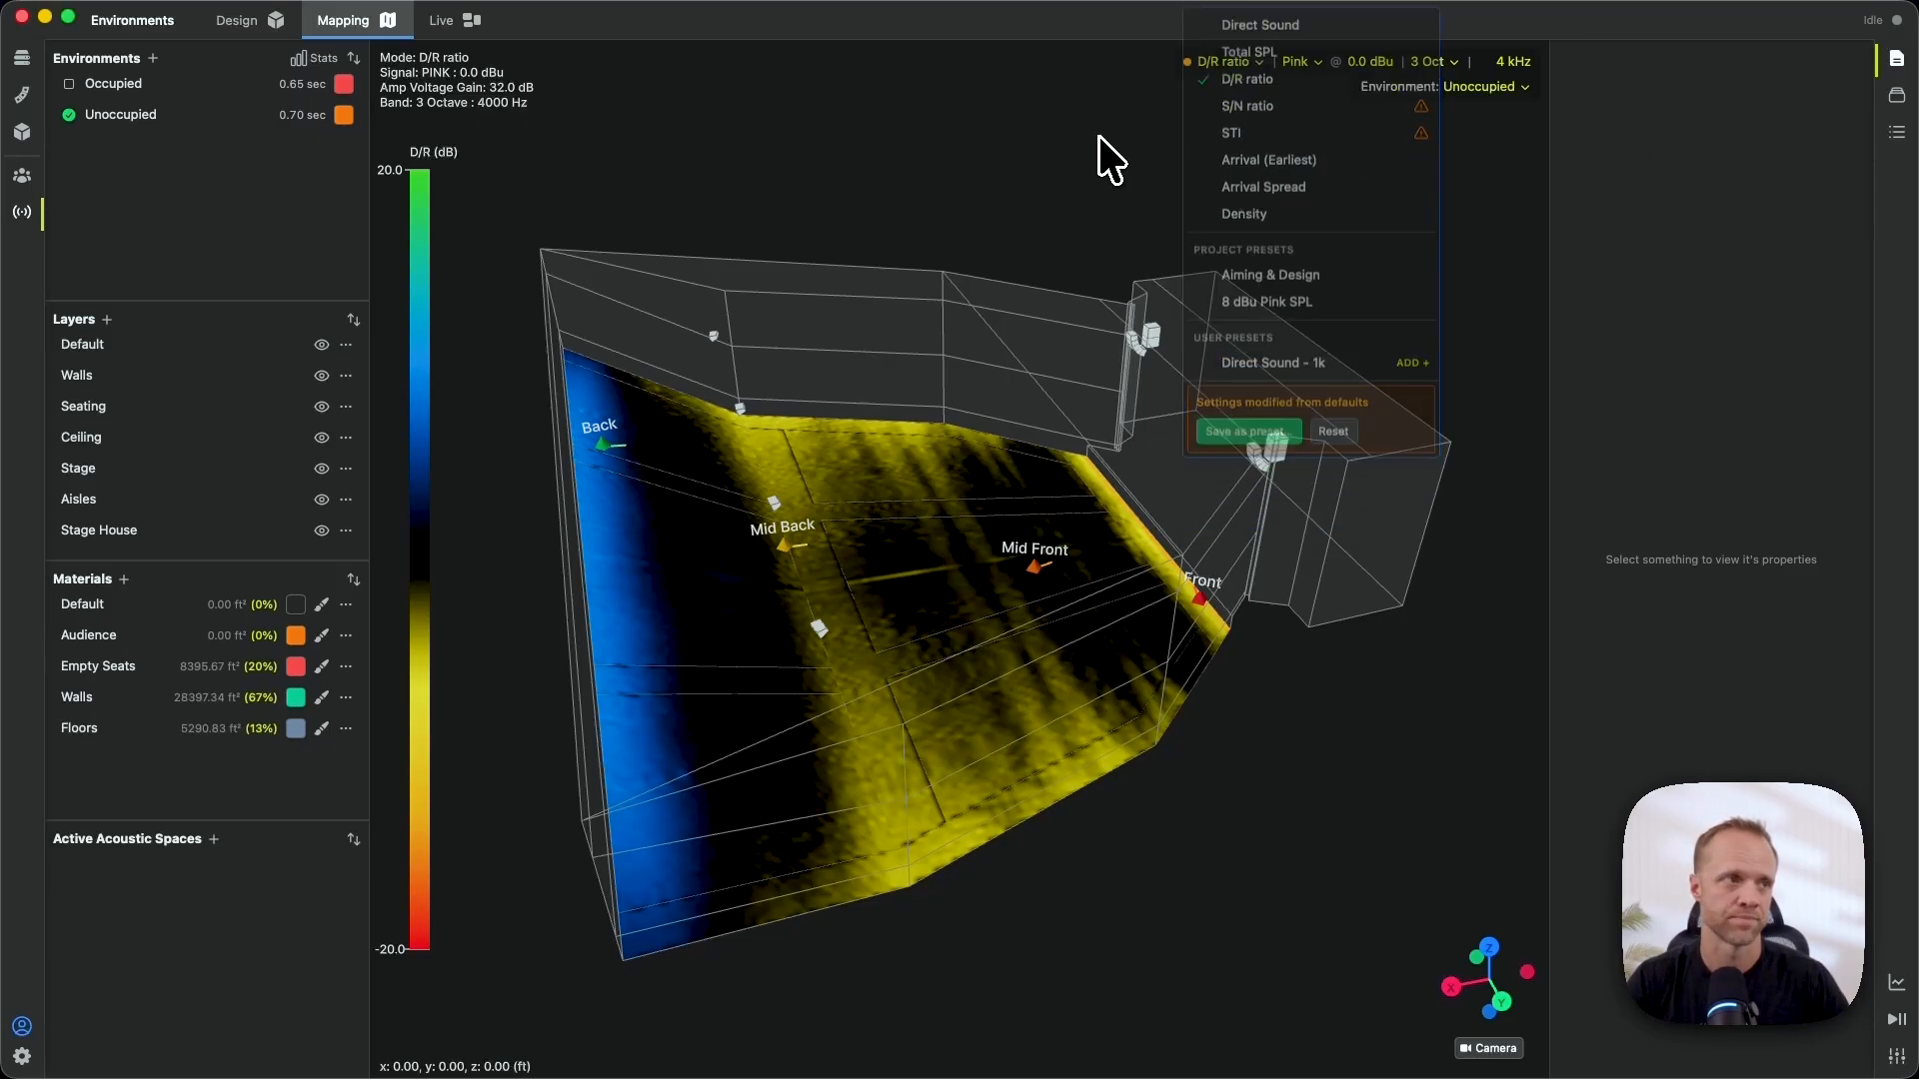
left_click(187, 116)
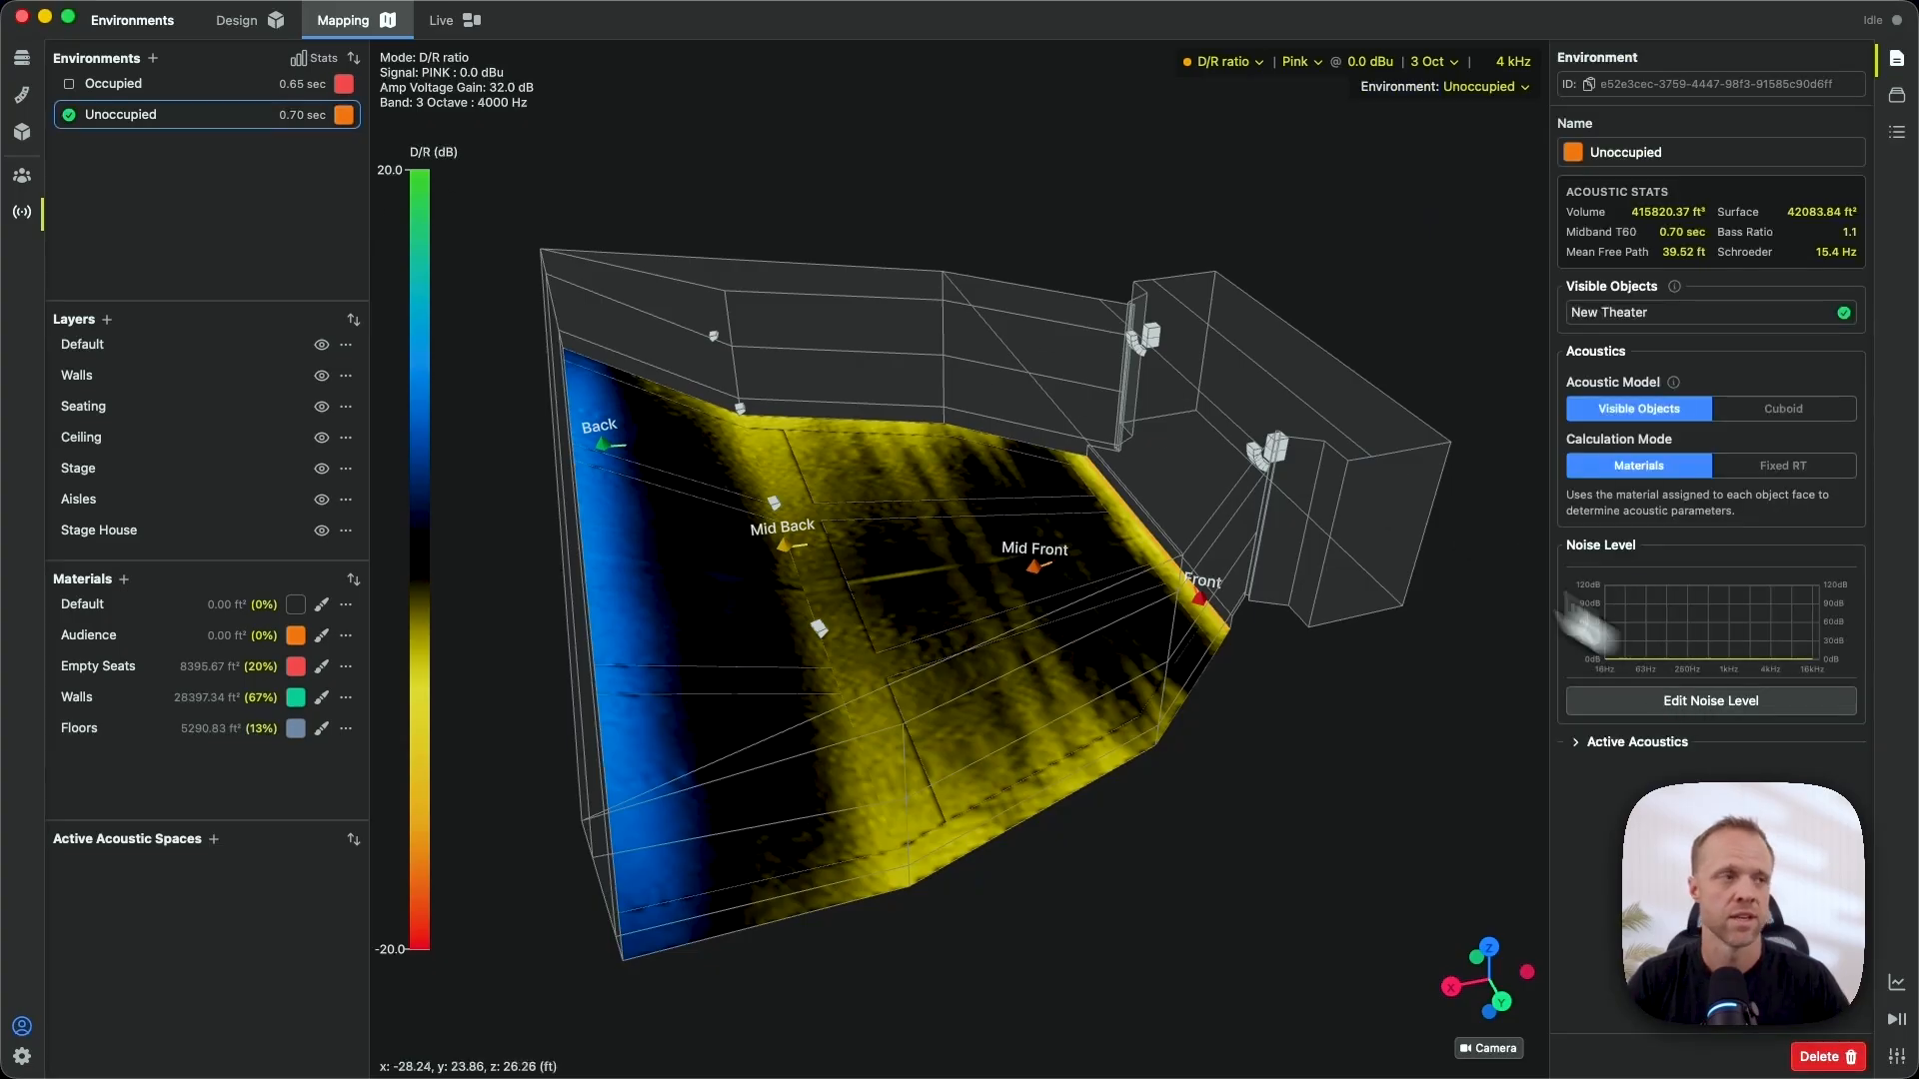
left_click(1762, 706)
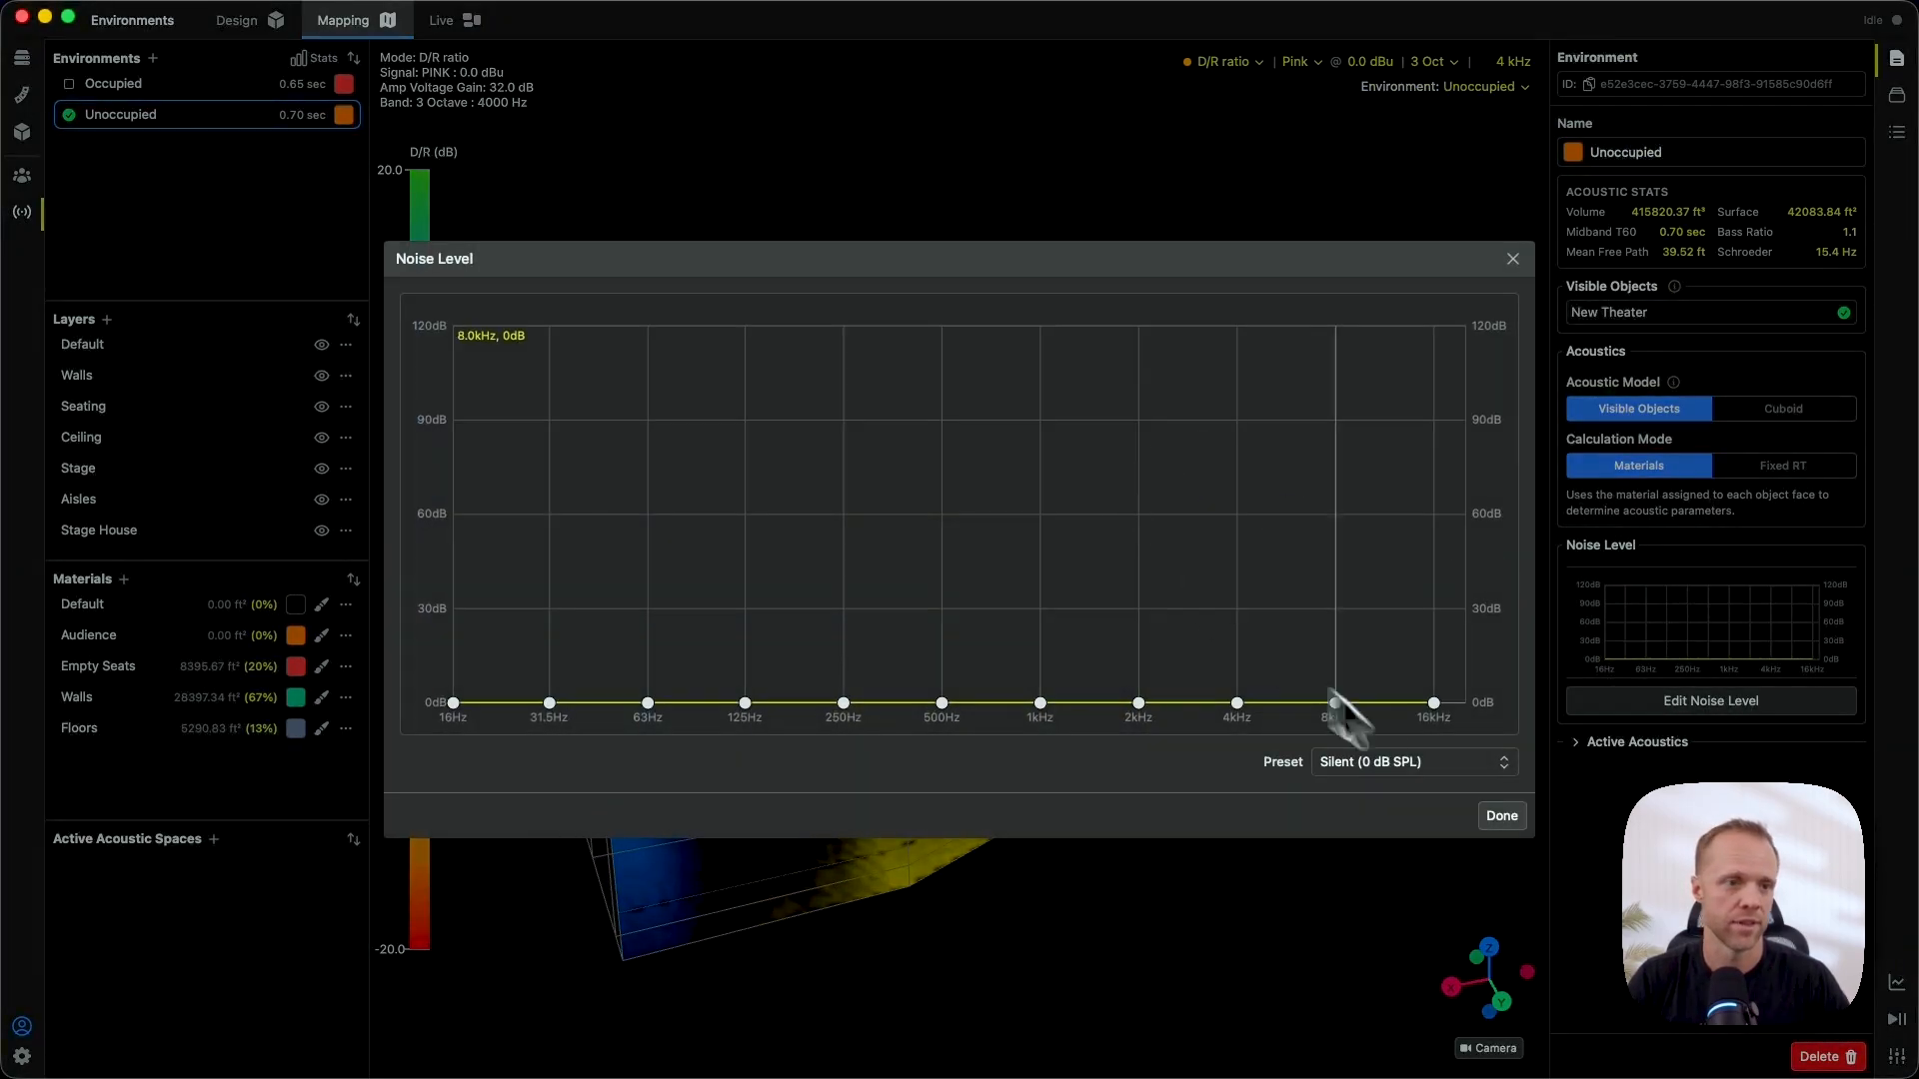
left_click(1439, 763)
left_click(1399, 880)
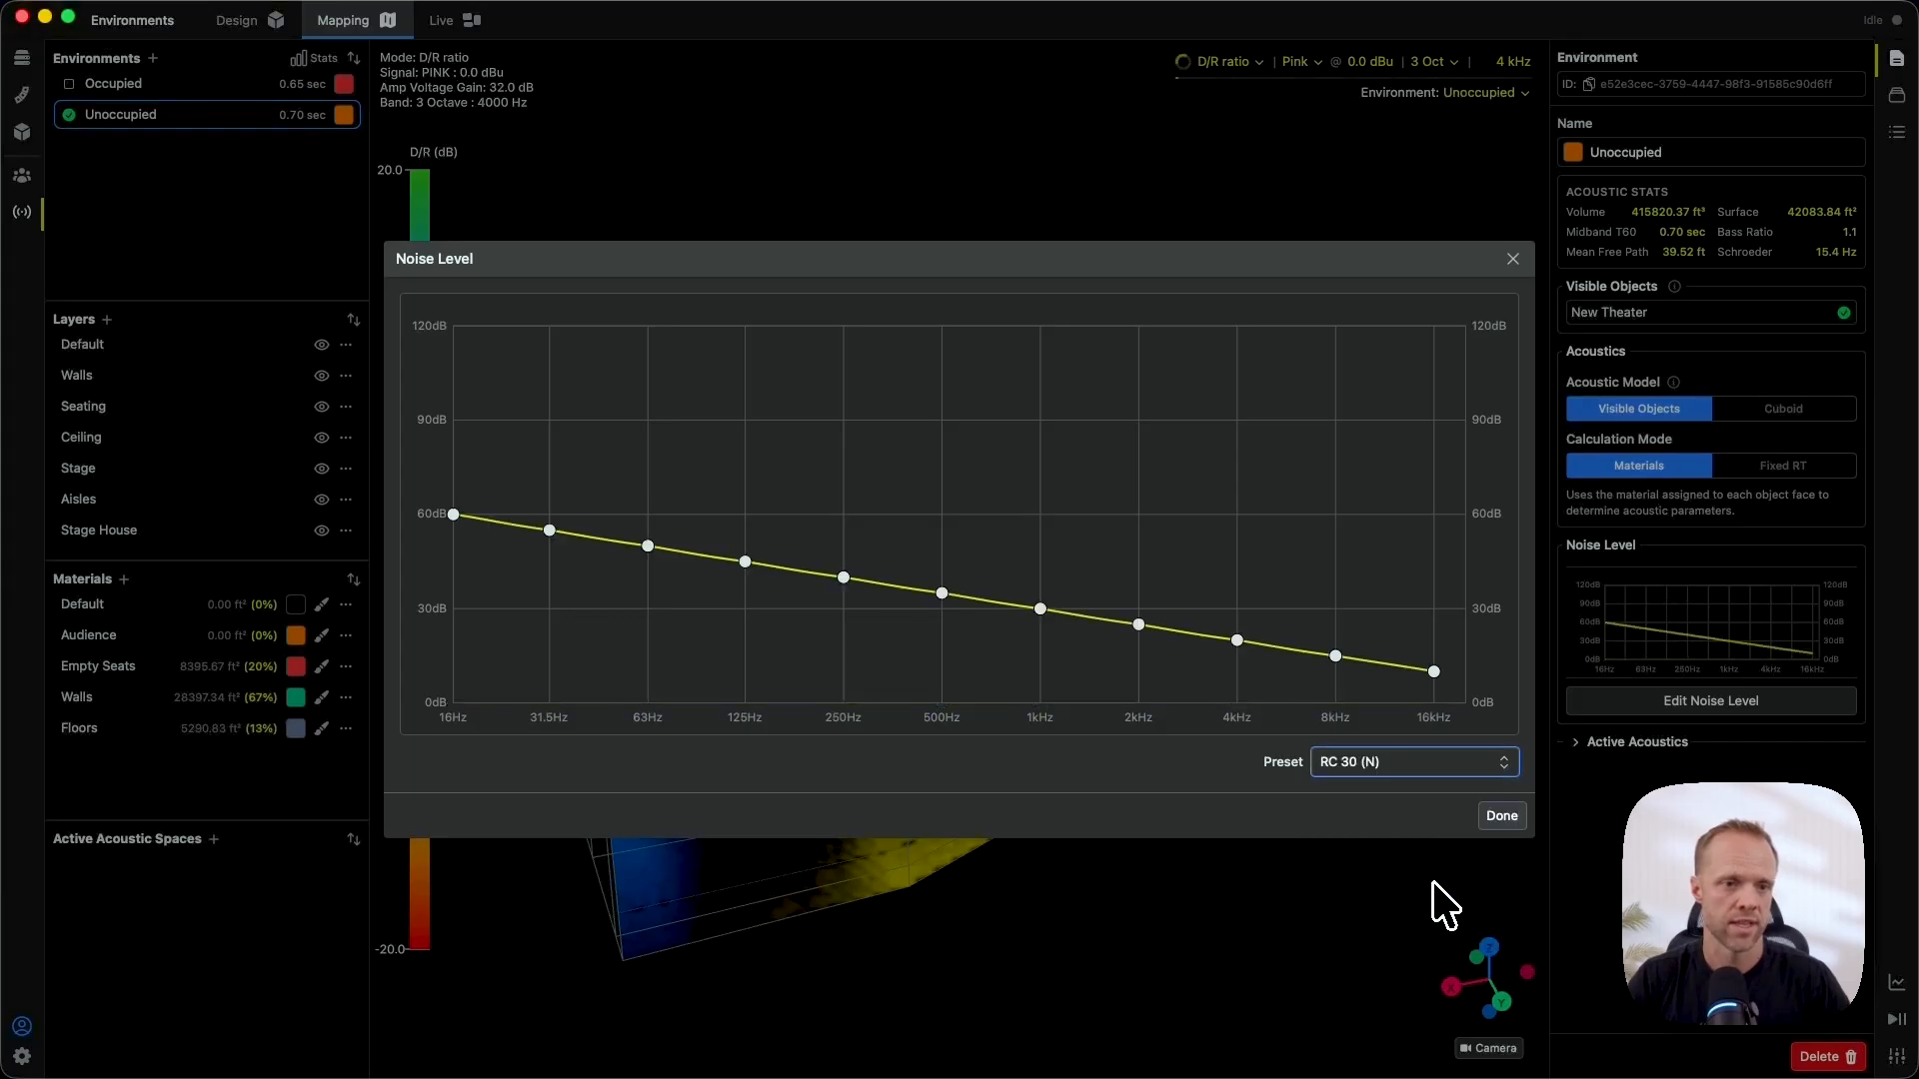
left_click(1496, 816)
left_click(1225, 62)
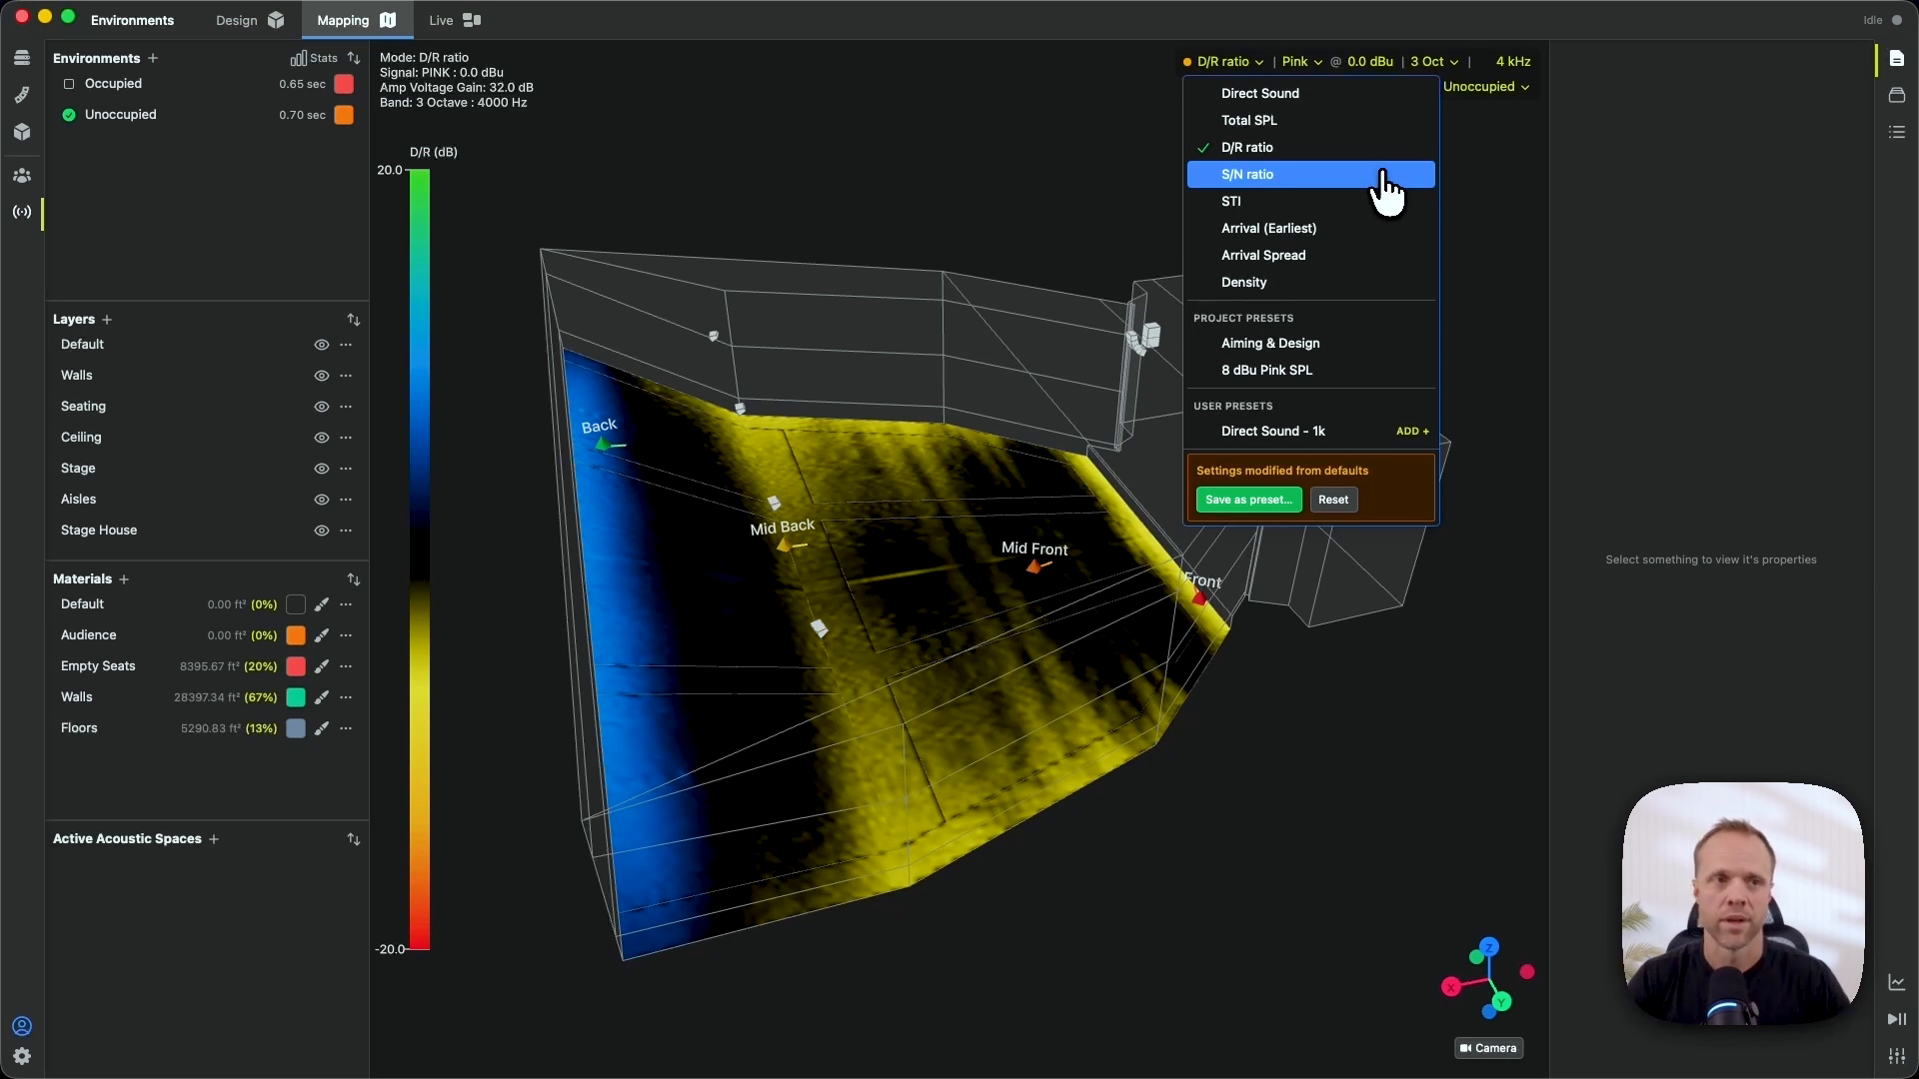
- Display the broadband speech STI coverage map for the Occupied environment
left_click(1383, 201)
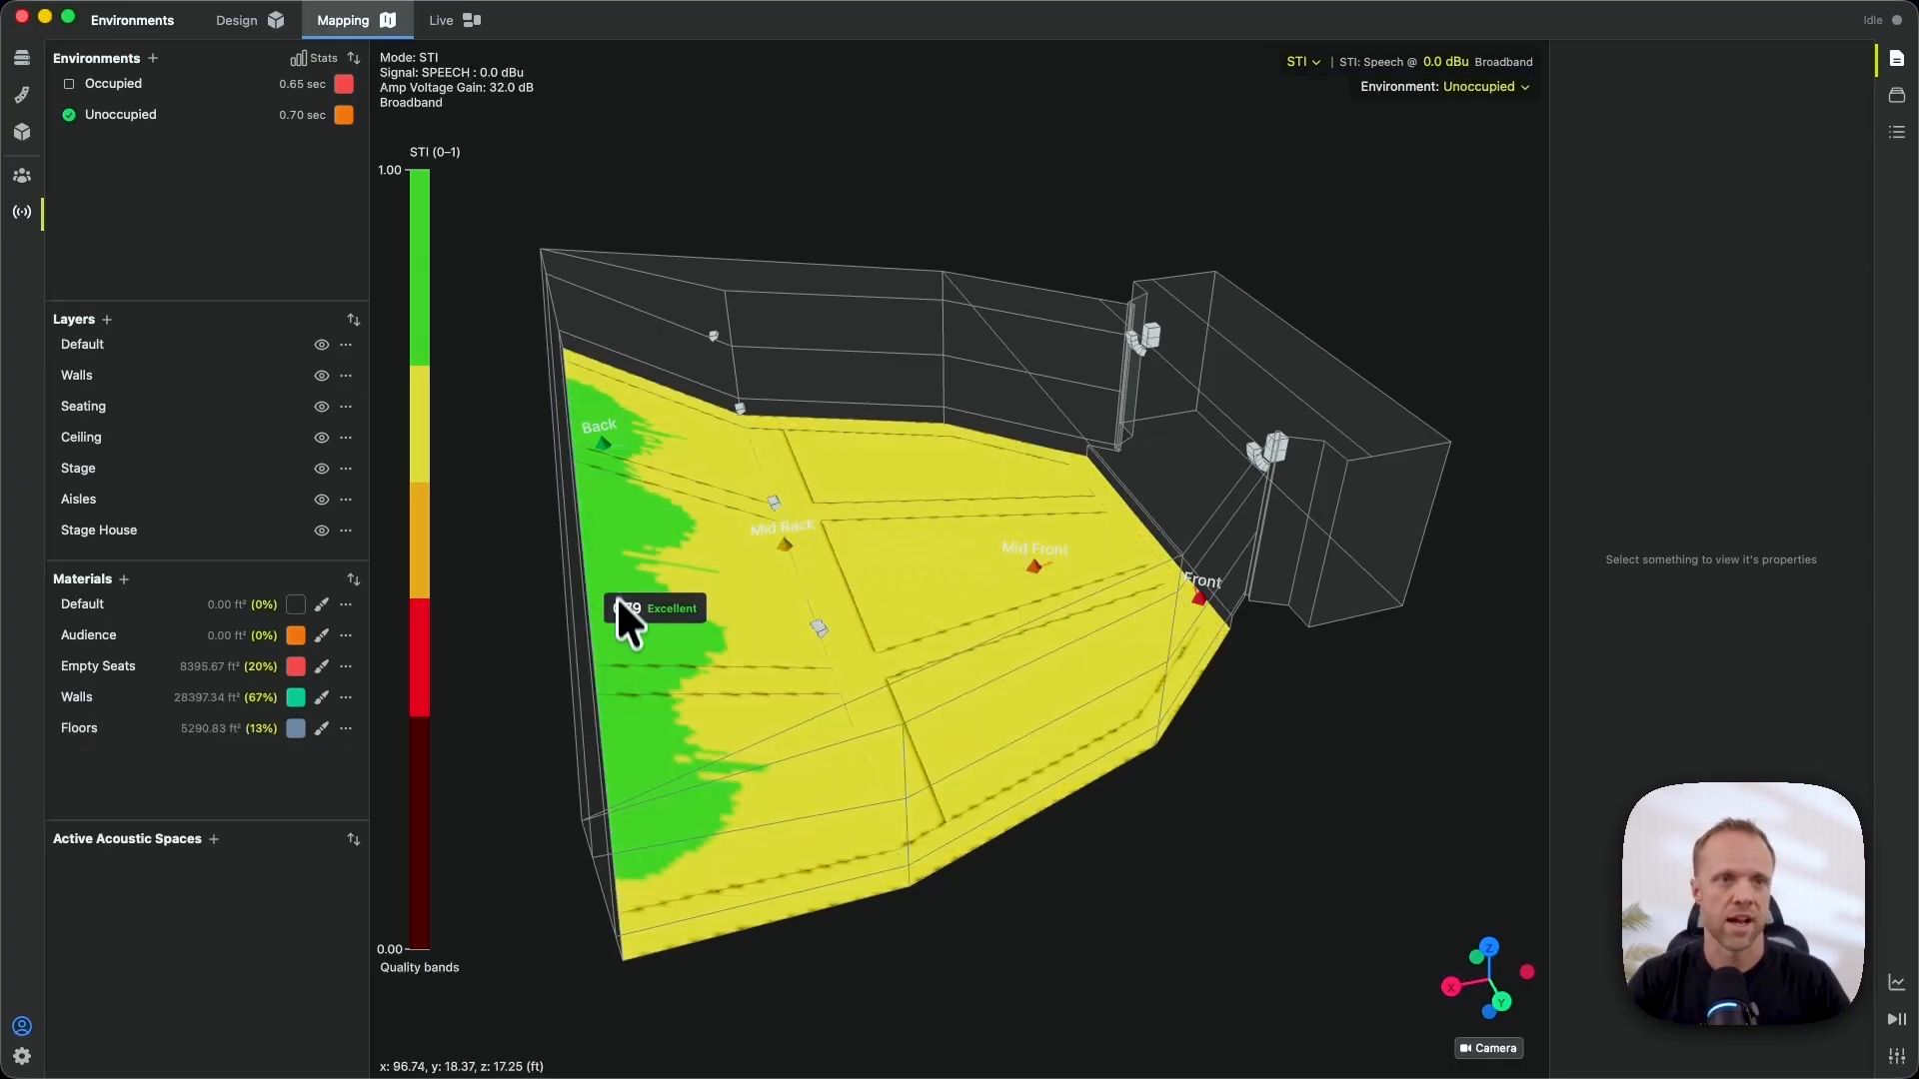
left_click(1487, 89)
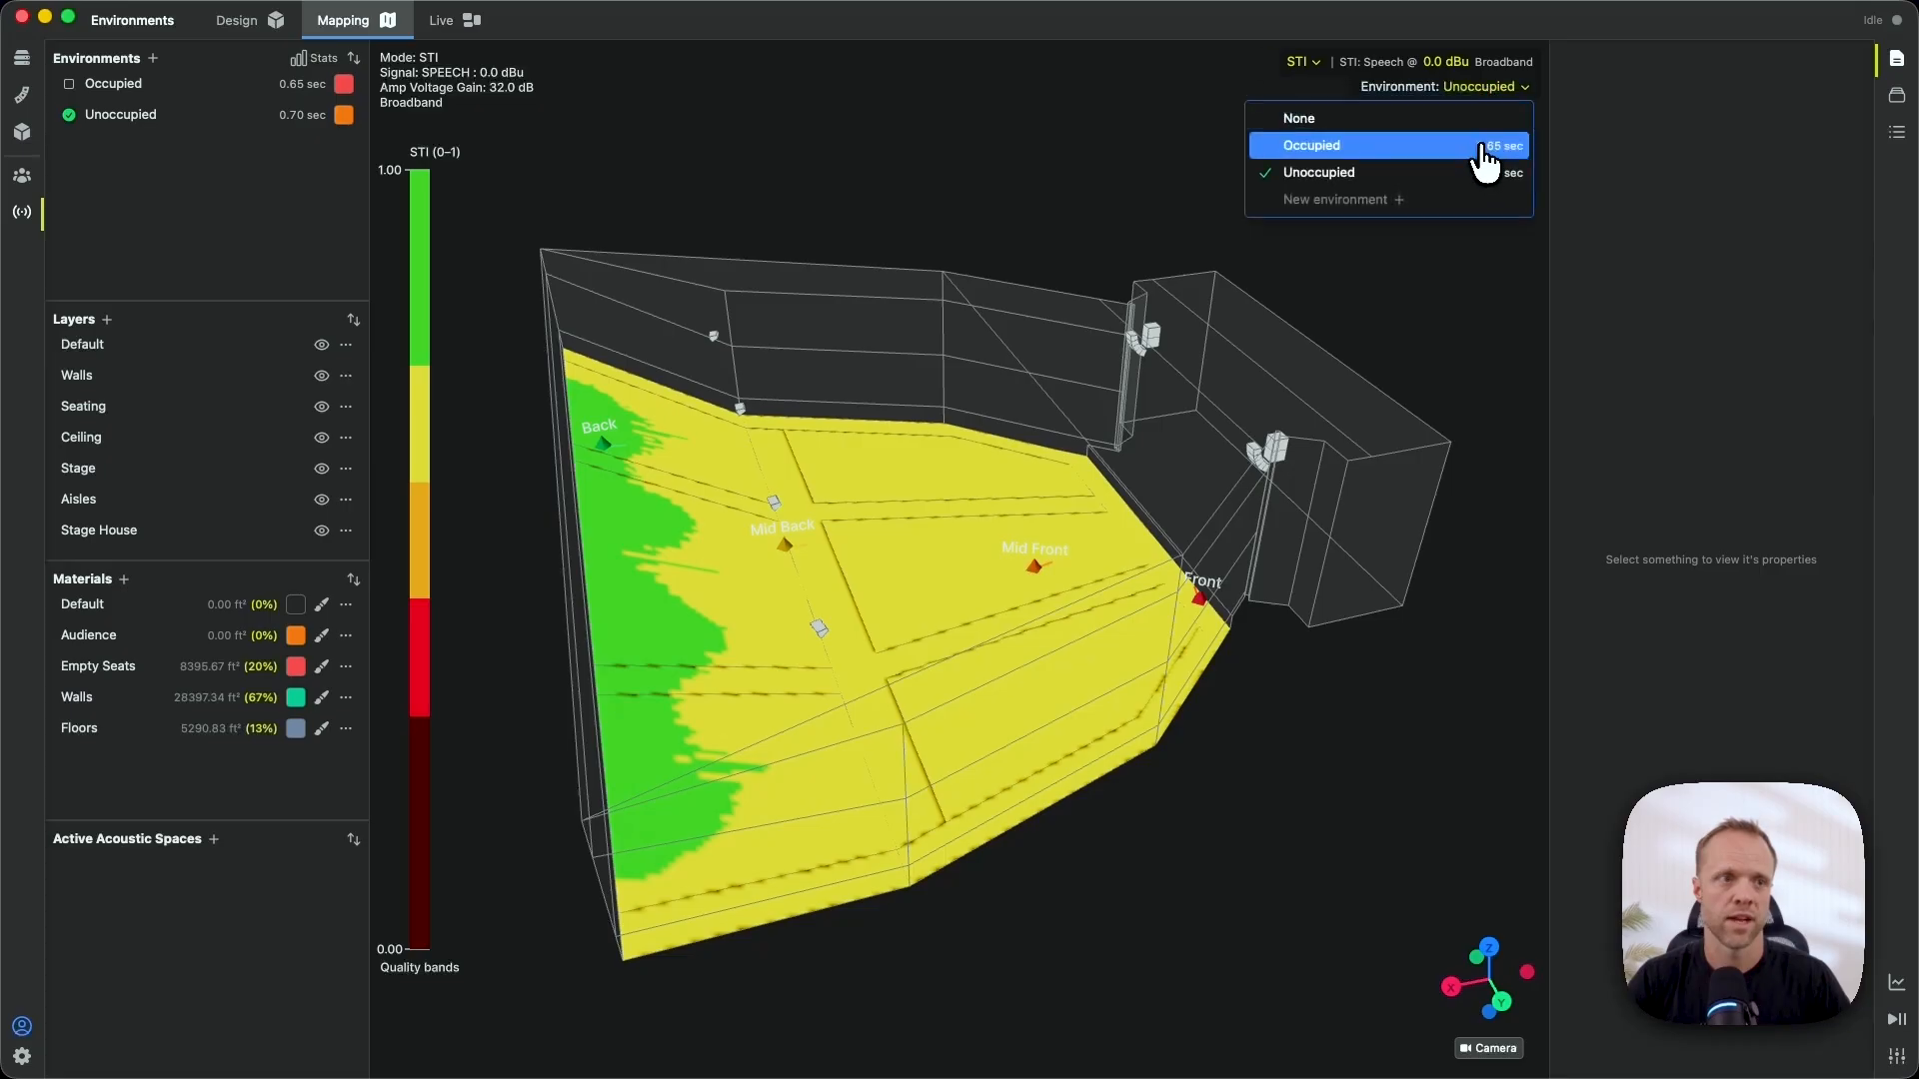
left_click(1479, 145)
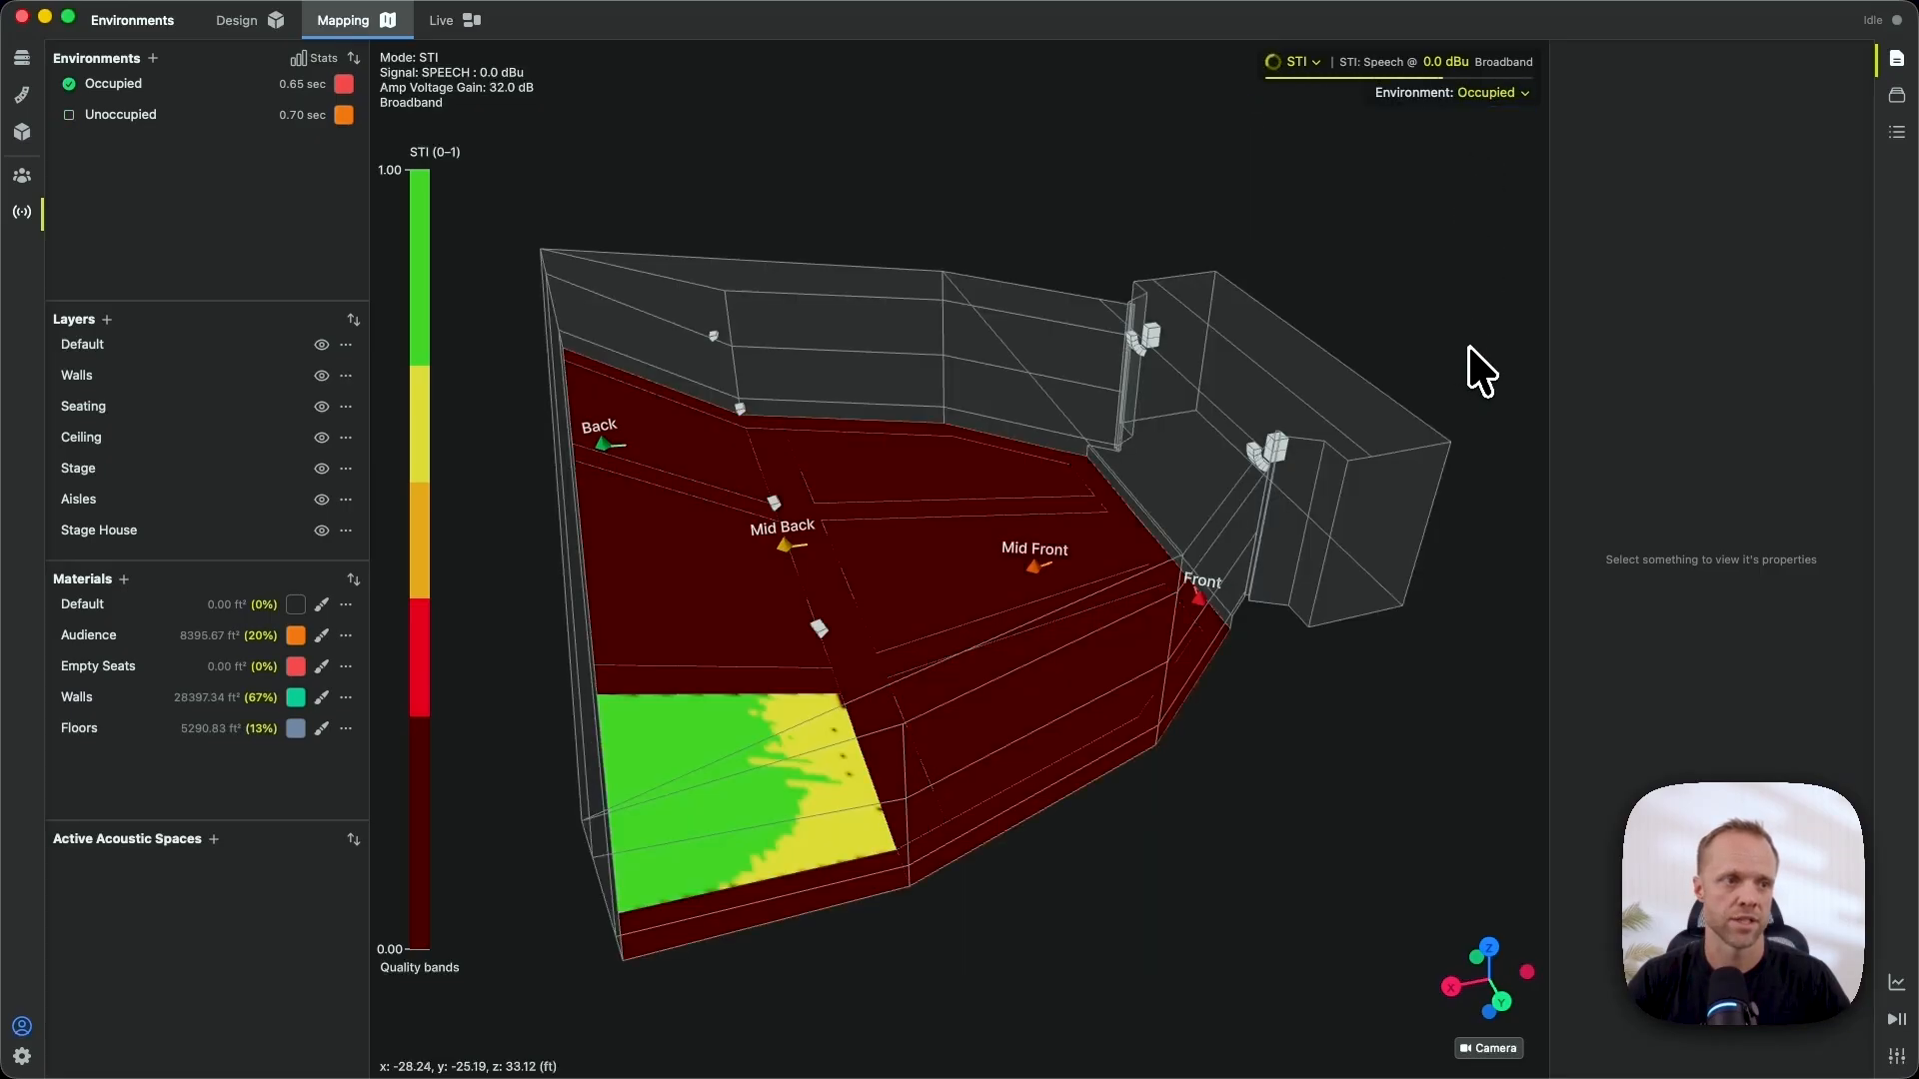